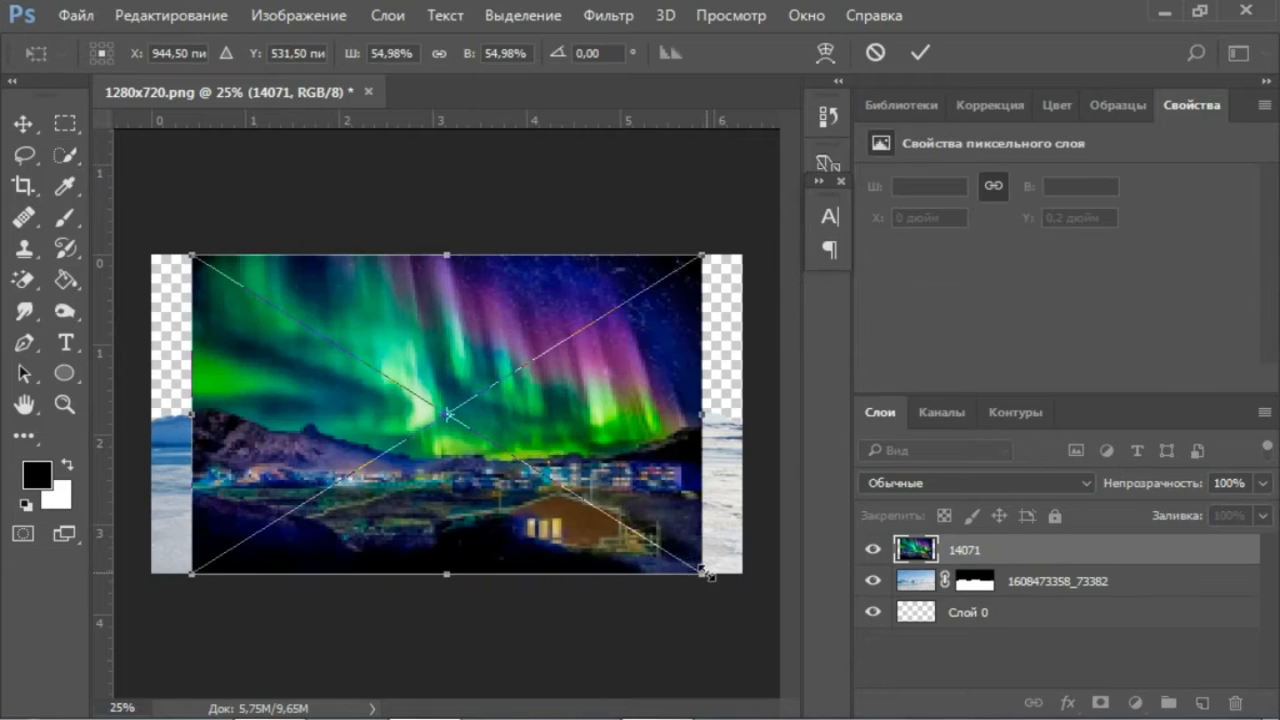
pyautogui.moveTo(749, 572); pyautogui.dragTo(749, 600)
pyautogui.click(920, 50)
pyautogui.moveTo(1083, 556); pyautogui.dragTo(1080, 595)
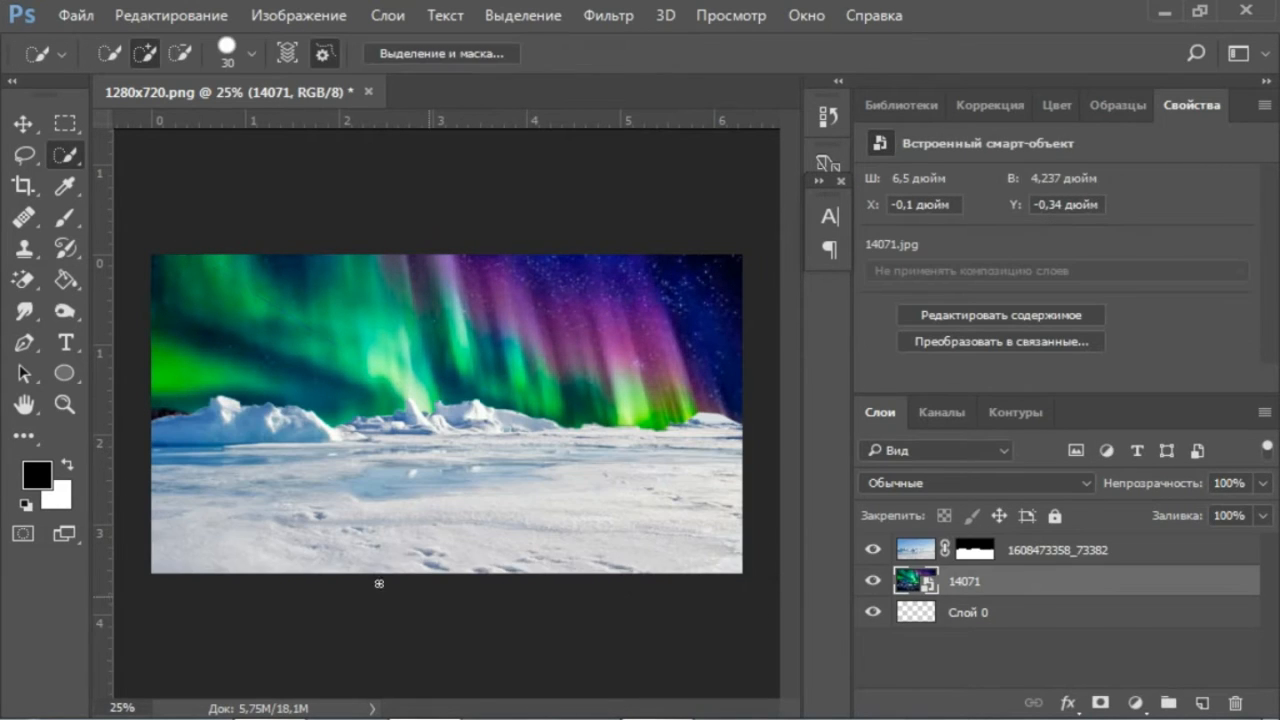
pyautogui.moveTo(378, 314); pyautogui.dragTo(377, 315)
pyautogui.click(1145, 559)
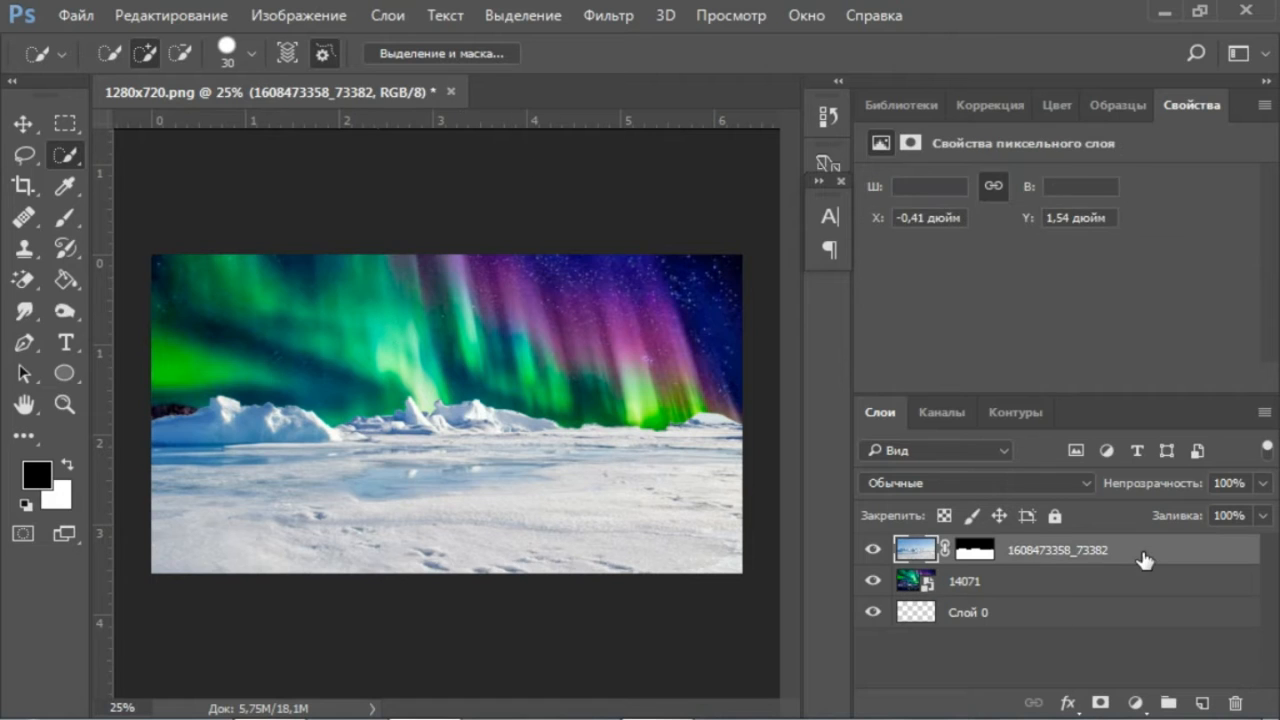
pyautogui.click(995, 103)
pyautogui.click(904, 170)
pyautogui.click(1084, 379)
pyautogui.moveTo(1052, 350); pyautogui.dragTo(1109, 351)
# Add a Color Balance adjustment above the snow's Levels layer and shift the midtones toward green to +69.
pyautogui.click(1136, 704)
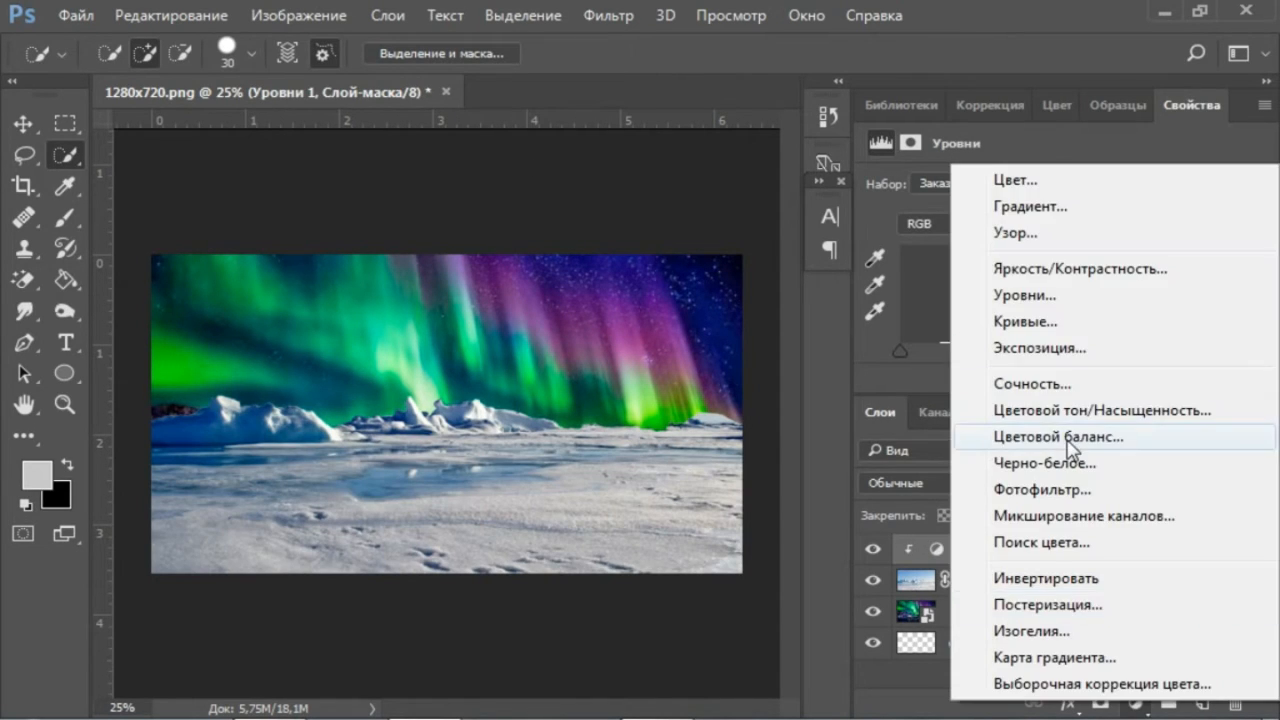
pyautogui.click(1090, 434)
pyautogui.moveTo(1088, 296); pyautogui.dragTo(1128, 295)
pyautogui.click(1055, 580)
pyautogui.click(1052, 619)
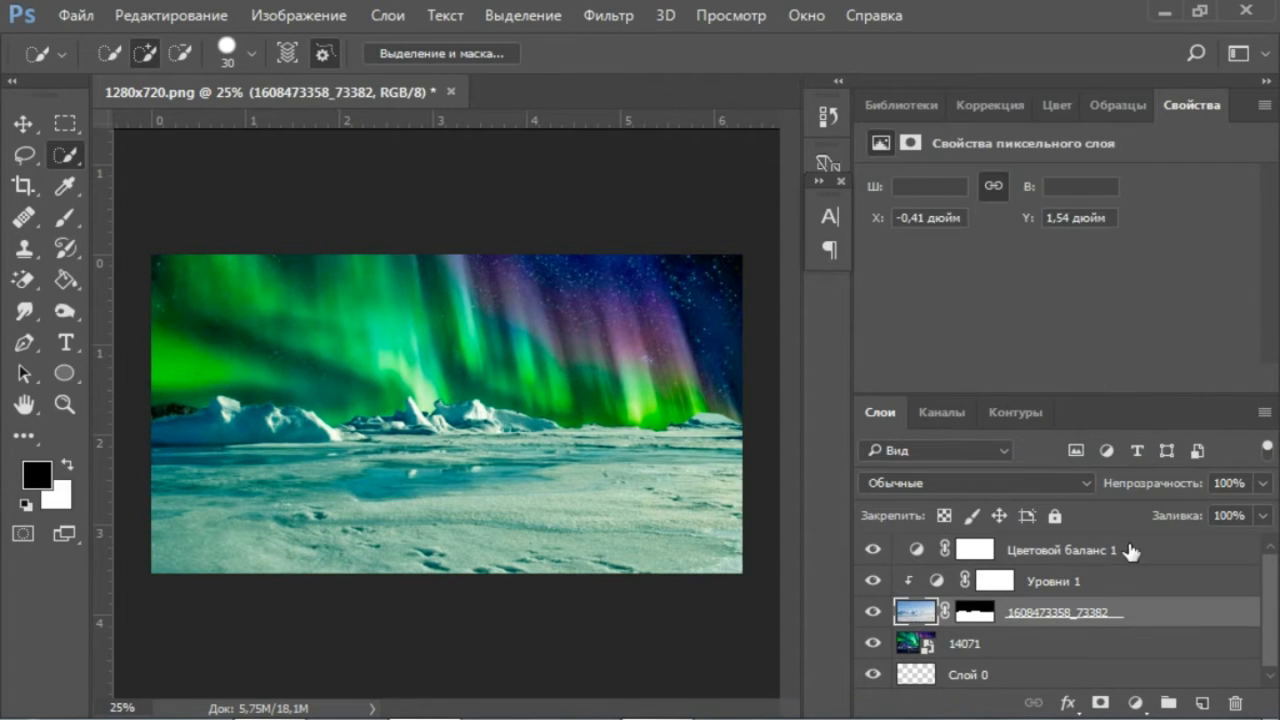
# Place the cabin image ппаакке at about 77.7% scale and move its layer to the top of the stack.
pyautogui.click(1075, 640)
pyautogui.click(272, 697)
pyautogui.moveTo(912, 396); pyautogui.dragTo(430, 546)
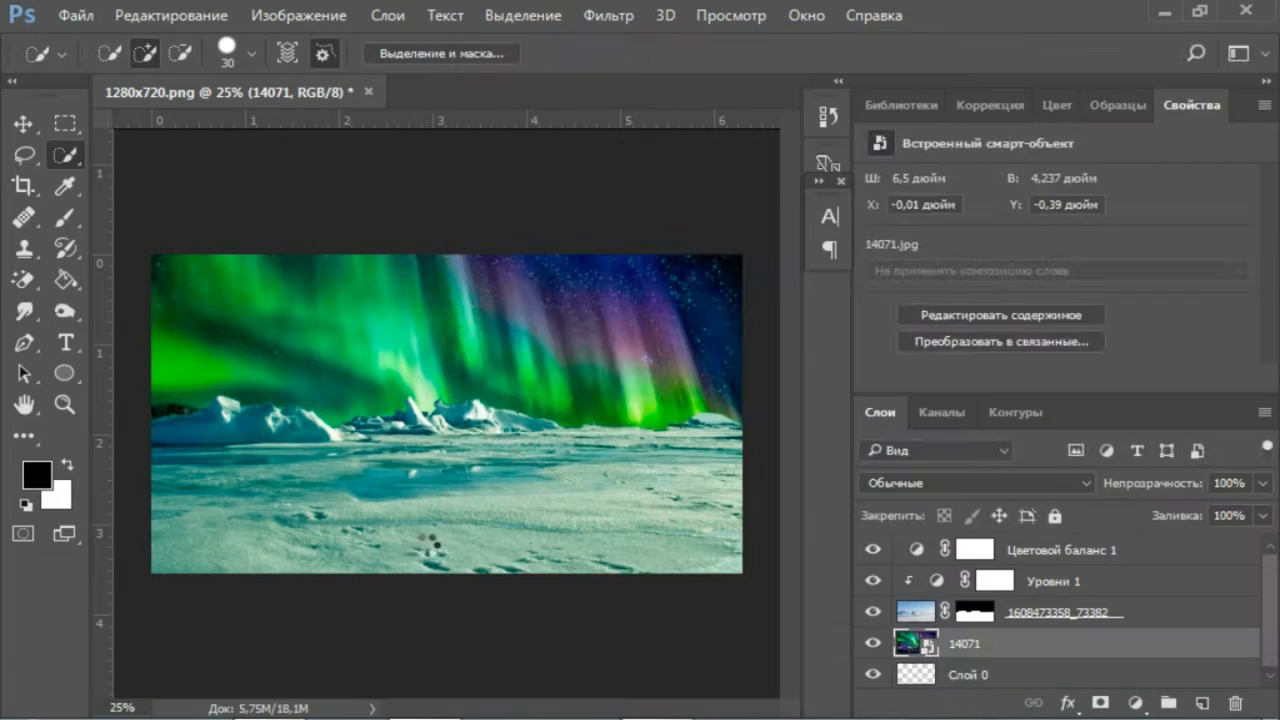
pyautogui.moveTo(742, 572); pyautogui.dragTo(677, 537)
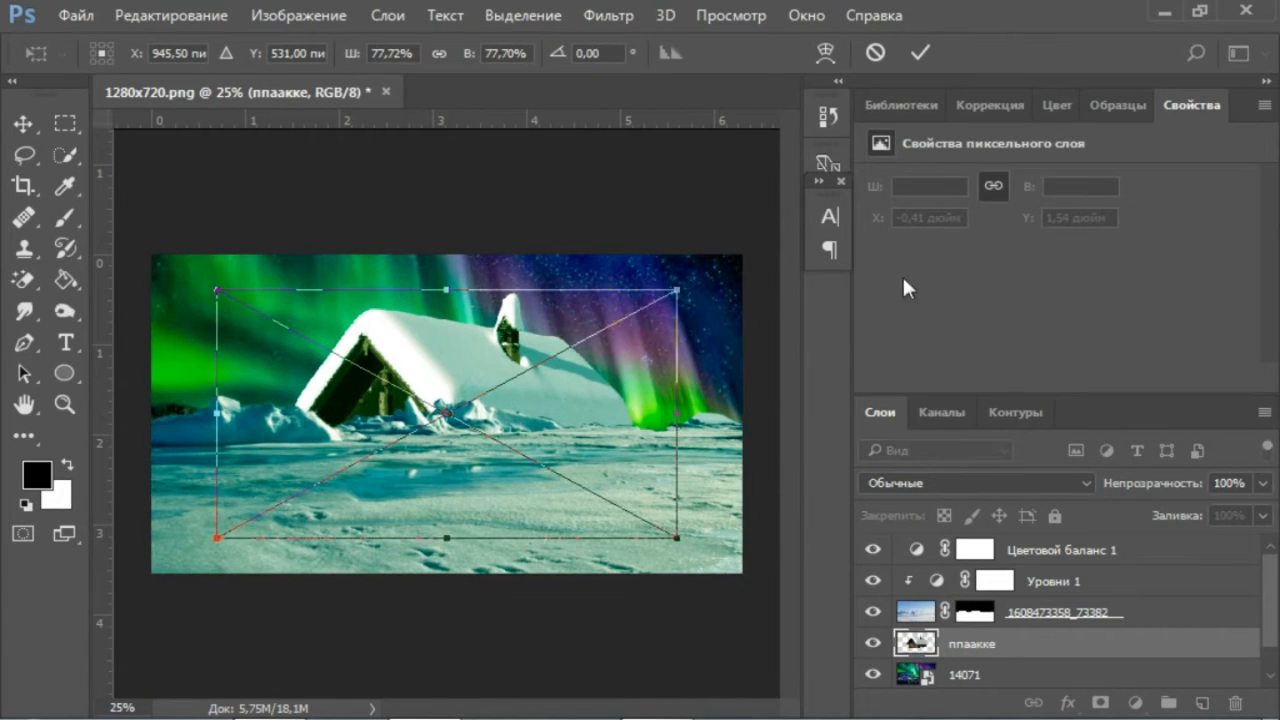
pyautogui.click(920, 53)
pyautogui.moveTo(1053, 652); pyautogui.dragTo(1056, 539)
# Scale the cabin down to about 62.5% and move it lower and slightly right onto the snow.
pyautogui.hotkey('ctrl', 't')
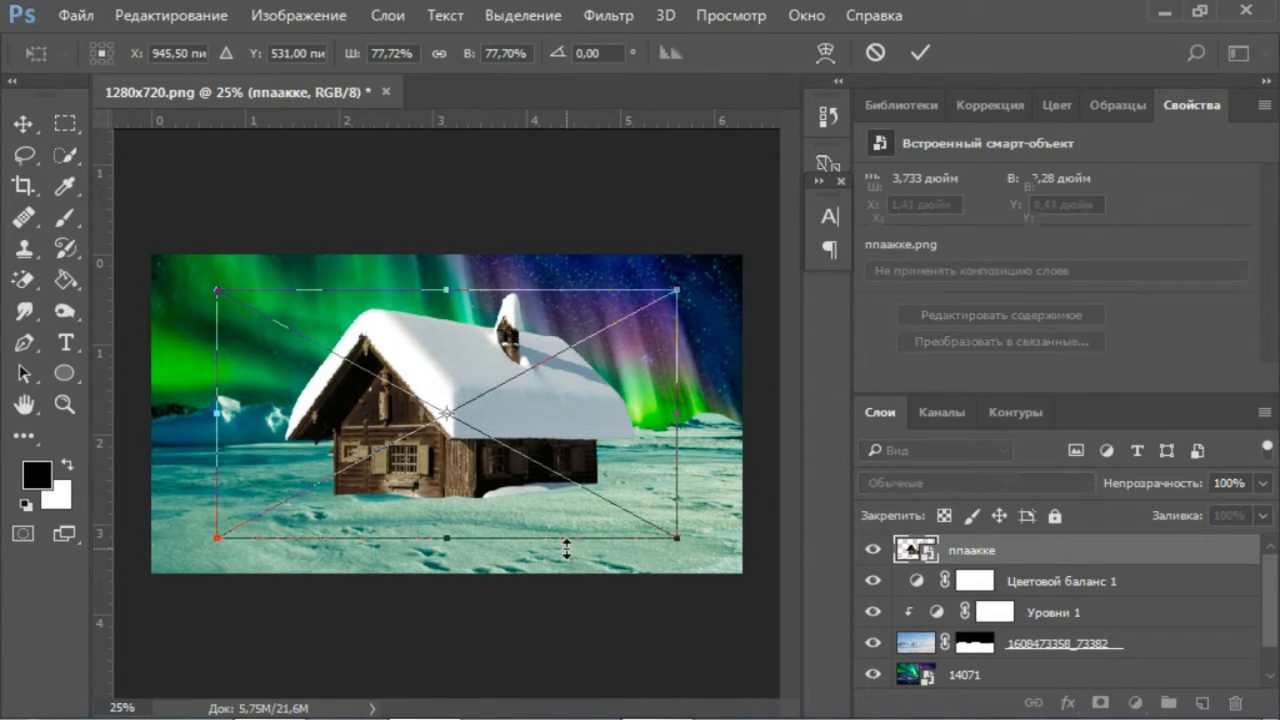
pyautogui.moveTo(680, 540); pyautogui.dragTo(646, 528)
pyautogui.moveTo(585, 404); pyautogui.dragTo(611, 459)
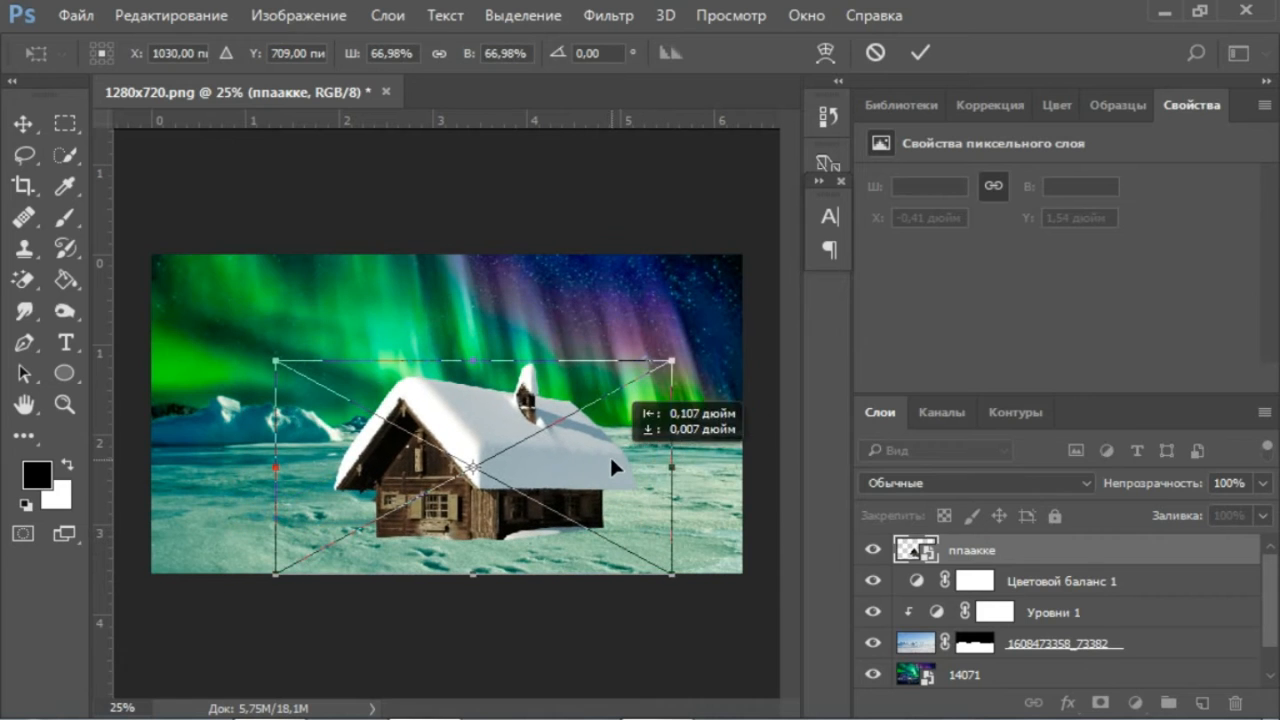
pyautogui.moveTo(673, 576); pyautogui.dragTo(654, 565)
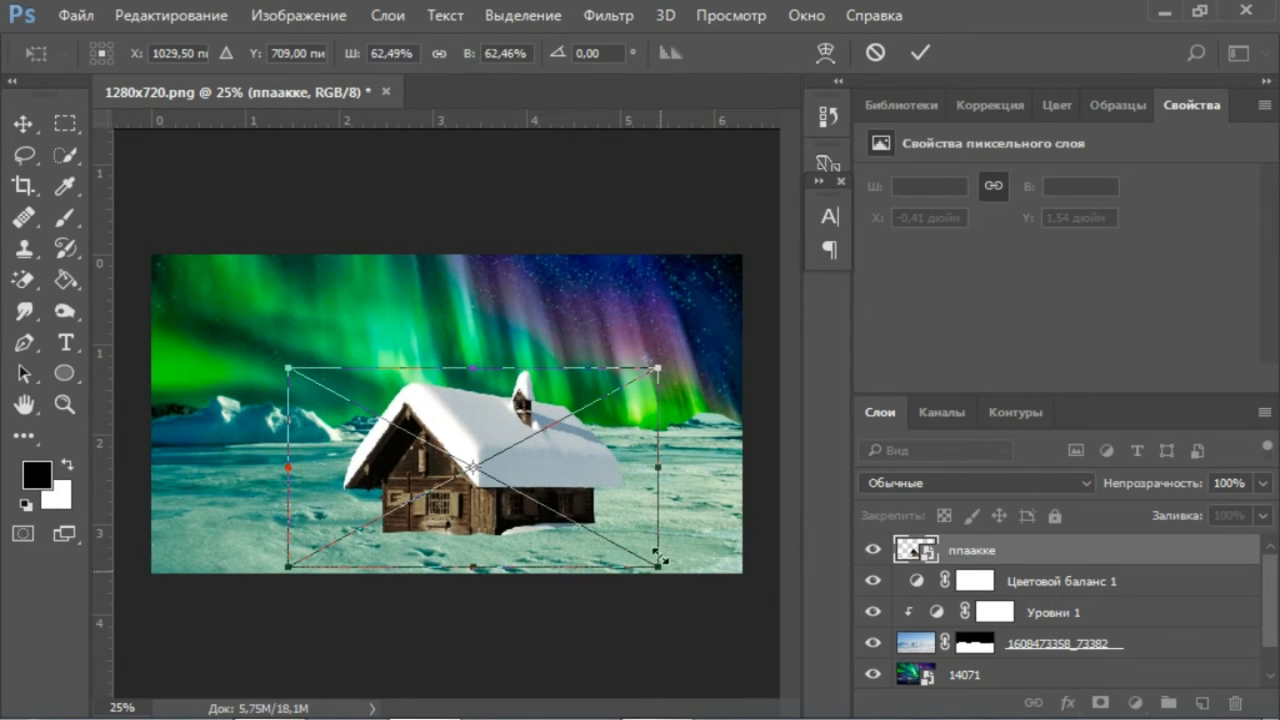
pyautogui.click(920, 54)
# Add a Levels adjustment clipped to the cabin layer and slightly darken its midtones.
pyautogui.click(1135, 703)
pyautogui.click(1024, 303)
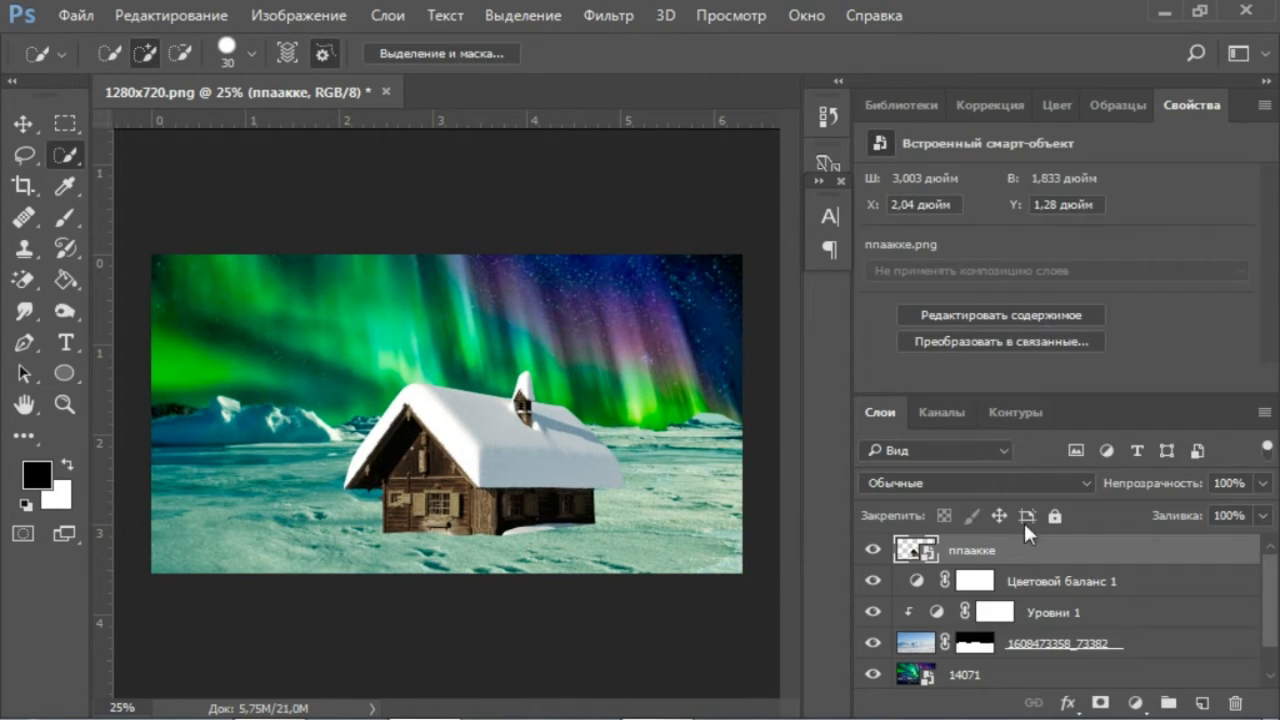
pyautogui.click(1083, 377)
pyautogui.moveTo(1052, 352); pyautogui.dragTo(1081, 351)
# Add a Color Balance adjustment clipped to the cabin layer and set its midtone green shift to +46.
pyautogui.click(1041, 579)
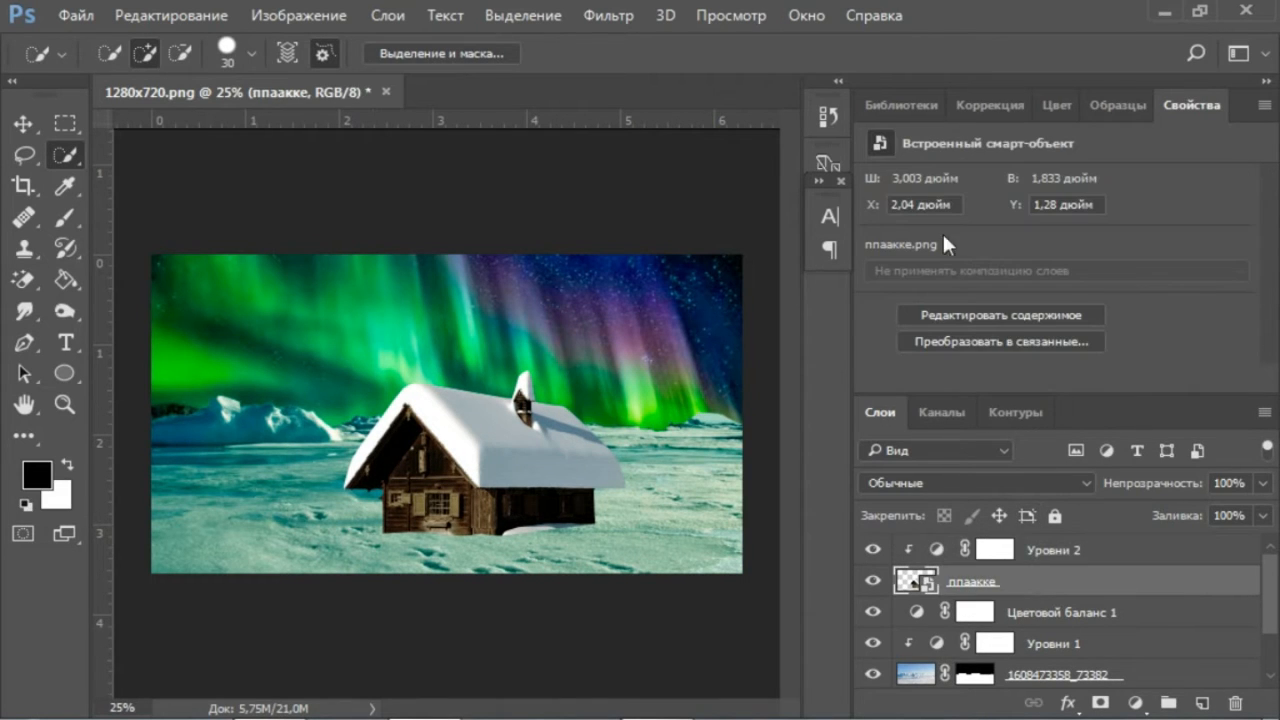
pyautogui.click(1136, 704)
pyautogui.click(985, 431)
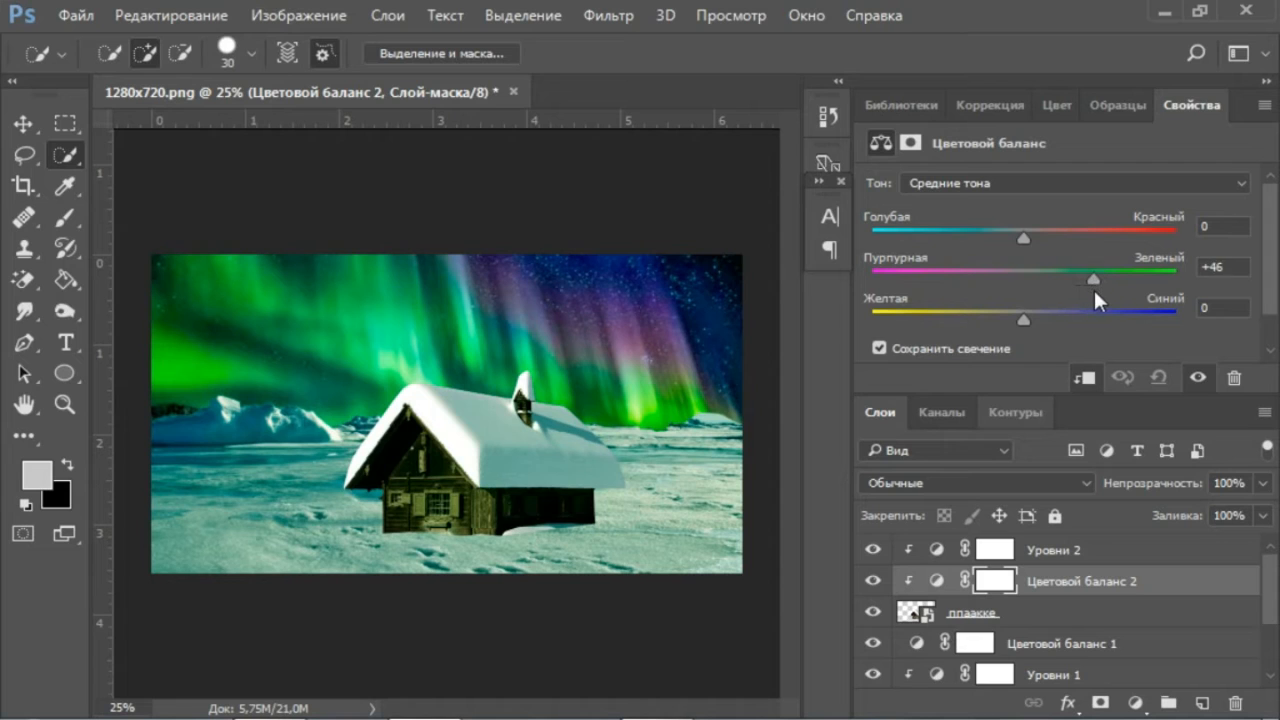
# Create a new layer clipped to the cabin in Soft Light blend mode and get the Brush tool ready.
pyautogui.click(1018, 612)
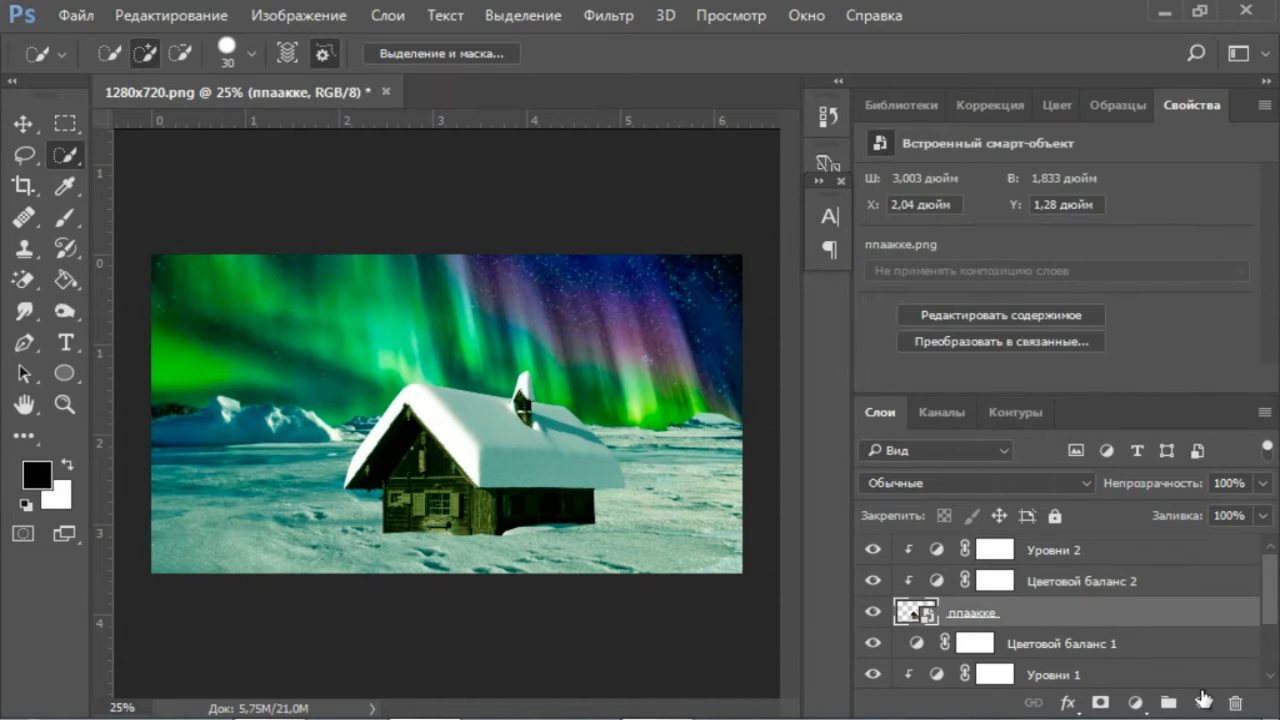
pyautogui.click(1202, 703)
pyautogui.click(65, 218)
pyautogui.click(935, 484)
pyautogui.click(897, 247)
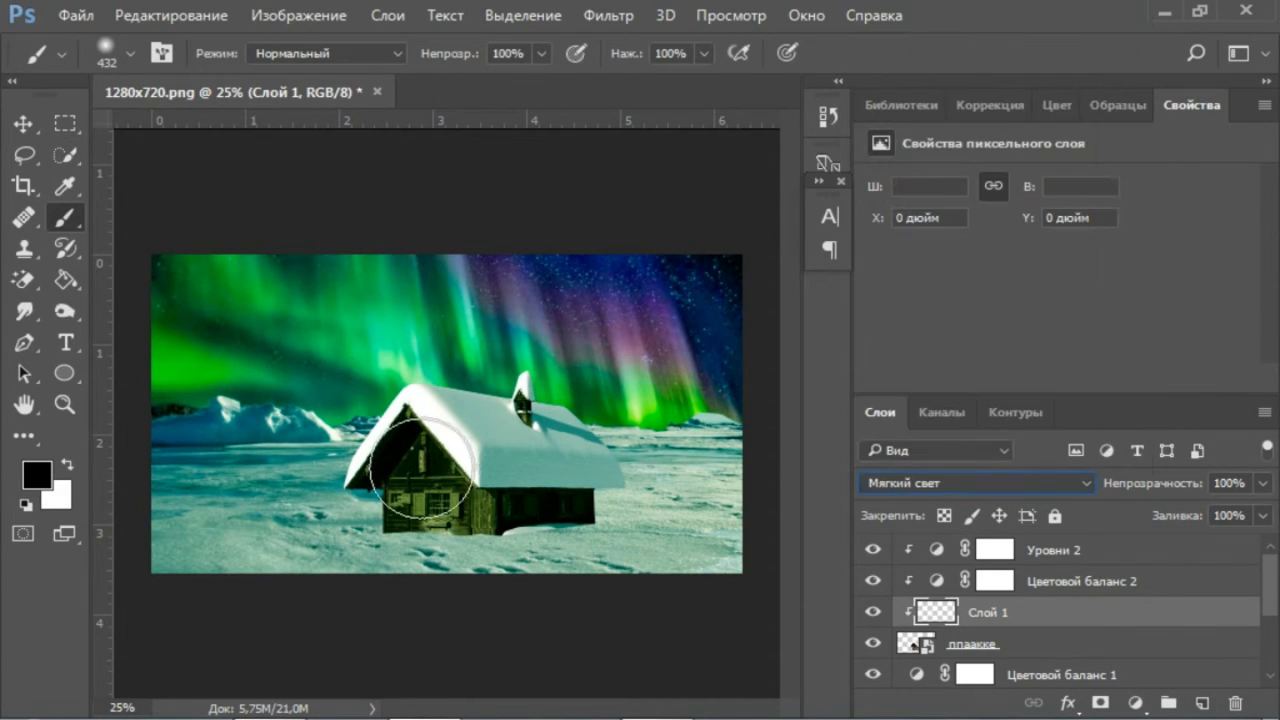
# Darken the cabin's front wall by painting black with a soft 155 px brush on the clipped Soft Light layer.
pyautogui.click(24, 124)
pyautogui.scroll(14, 392, 512)
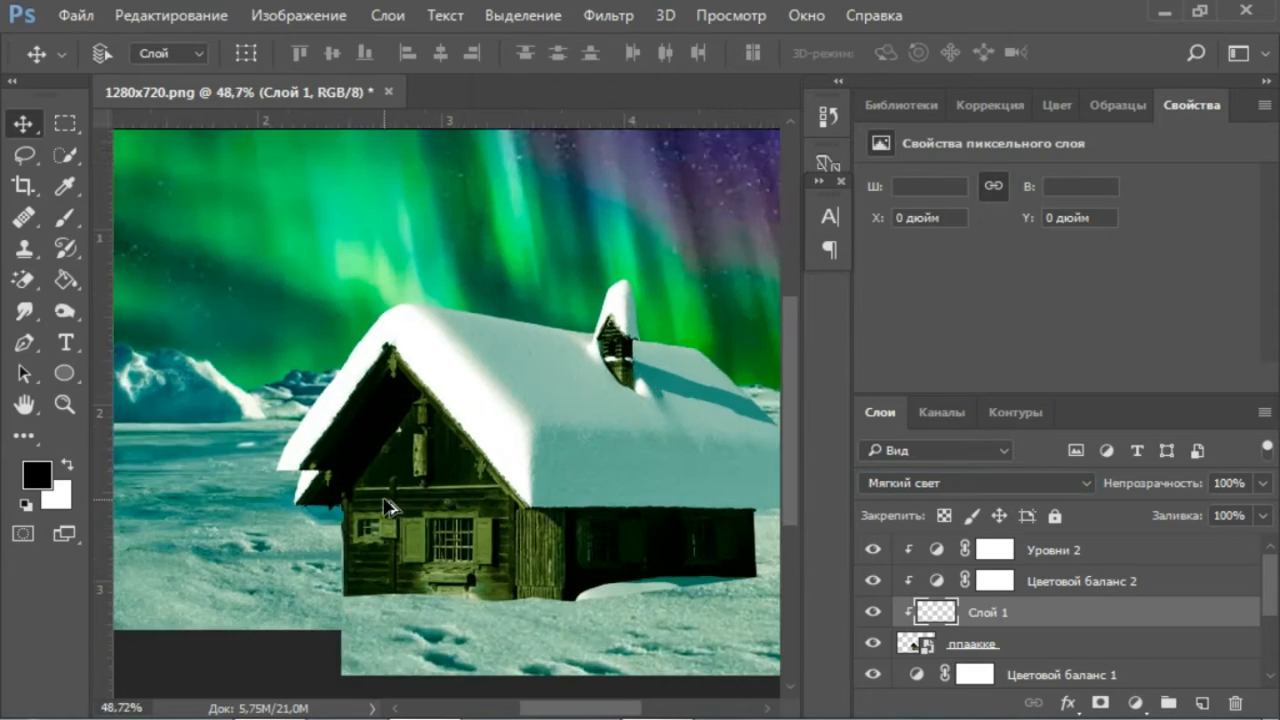
pyautogui.click(63, 220)
pyautogui.rightClick(423, 460)
pyautogui.moveTo(693, 402); pyautogui.dragTo(640, 402)
pyautogui.click(398, 407)
pyautogui.moveTo(534, 428)
pyautogui.mouseDown()
pyautogui.moveTo(547, 627)
pyautogui.moveTo(551, 595)
pyautogui.moveTo(426, 437)
pyautogui.mouseUp()
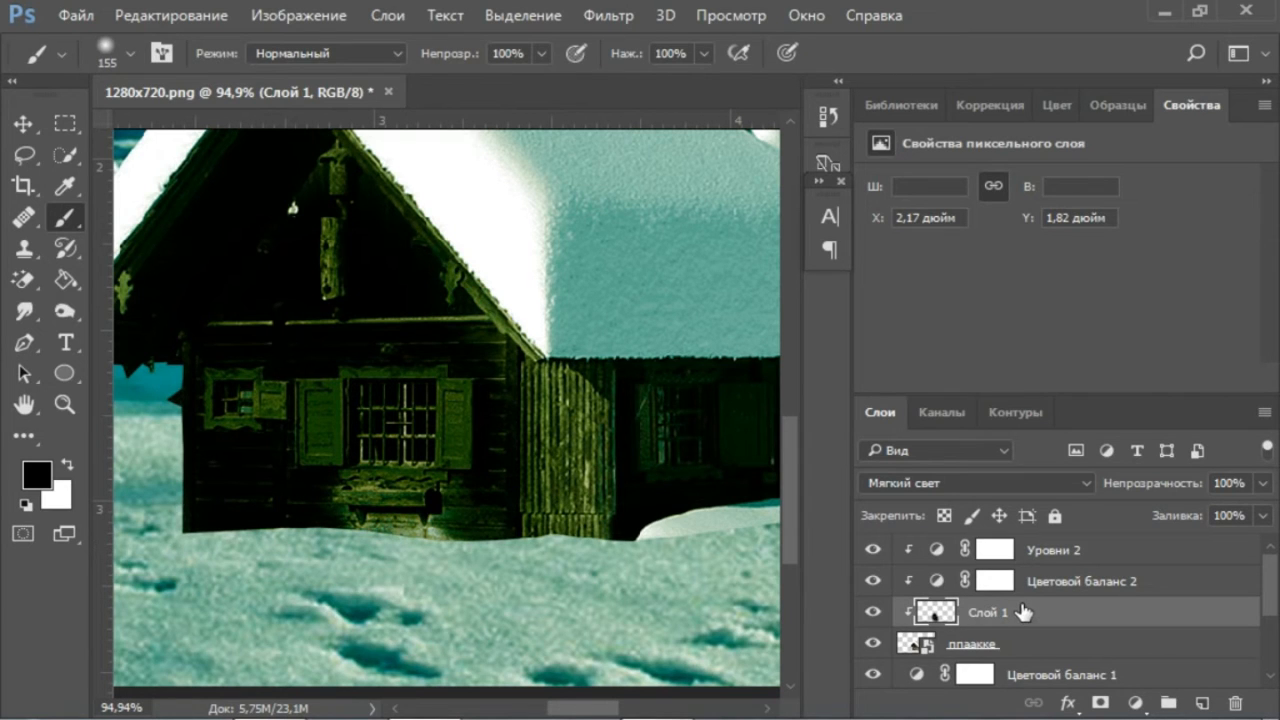
pyautogui.keyDown('alt'); pyautogui.click(938, 627); pyautogui.keyUp('alt')
pyautogui.keyDown('alt'); pyautogui.click(938, 627); pyautogui.keyUp('alt')
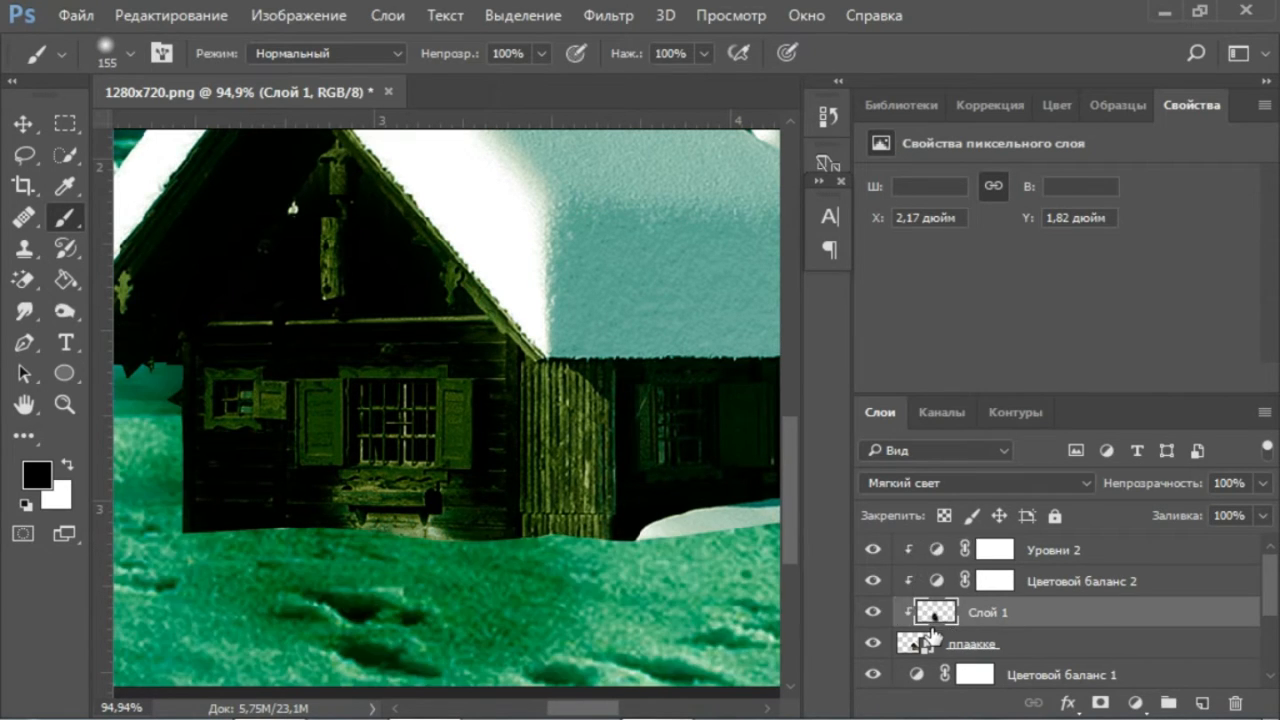
# Create a new layer directly below the cabin, above its Color Balance neighbour, and set it to Soft Light blend mode.
pyautogui.scroll(-3, 985, 627)
pyautogui.click(1016, 582)
pyautogui.click(1205, 703)
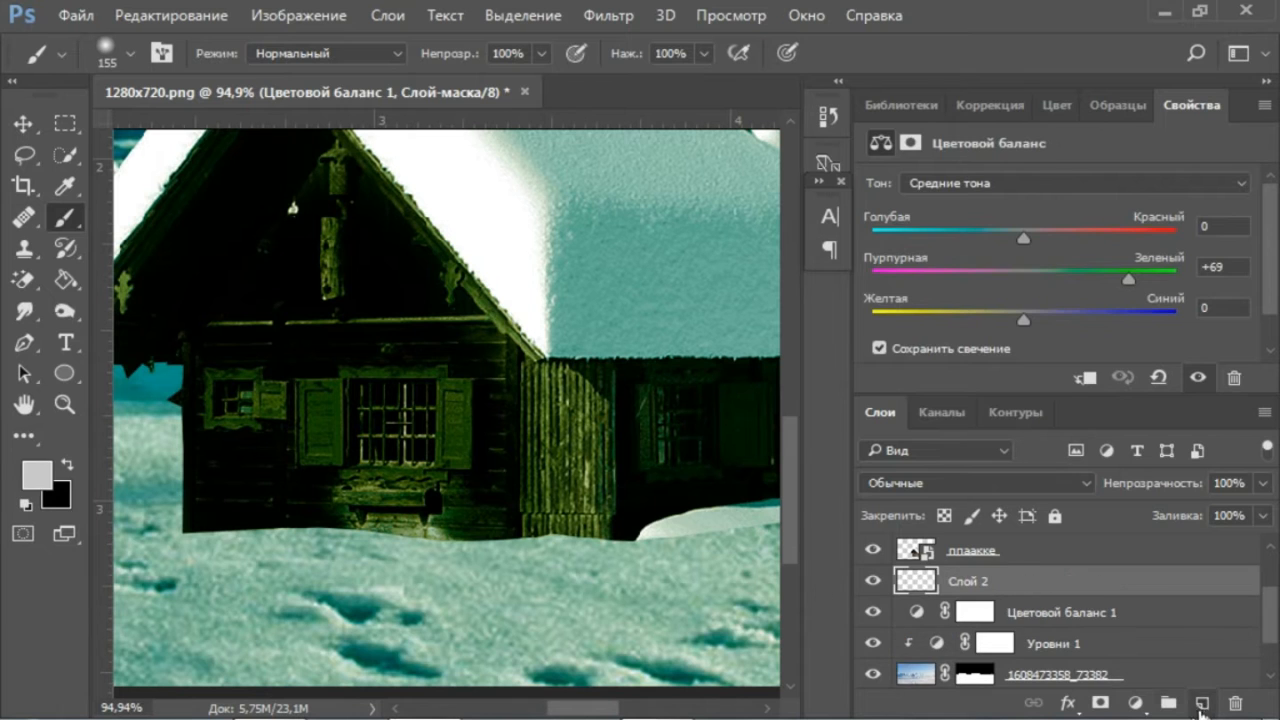
pyautogui.click(900, 483)
pyautogui.click(897, 249)
# Paint a soft black shadow on the snow along the whole base of the cabin.
pyautogui.moveTo(235, 560)
pyautogui.mouseDown()
pyautogui.moveTo(258, 535)
pyautogui.moveTo(458, 600)
pyautogui.moveTo(570, 580)
pyautogui.mouseUp()
pyautogui.hscroll(5, 534, 572)
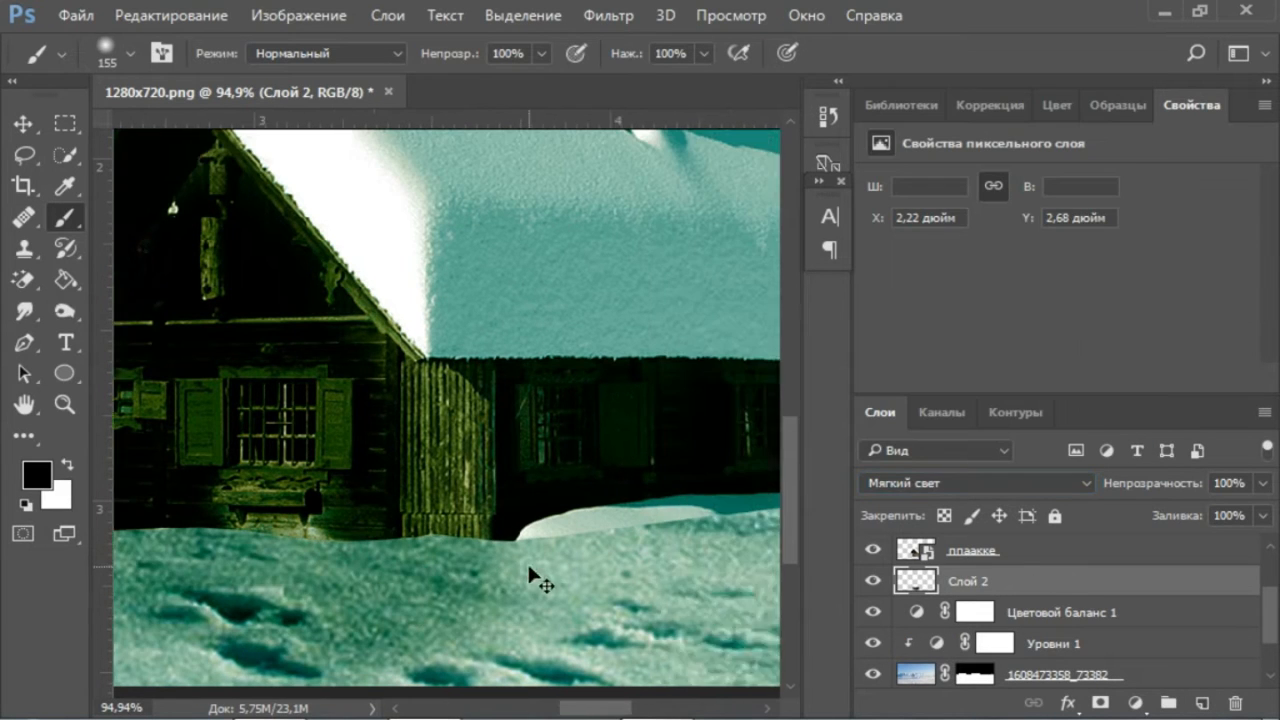
pyautogui.moveTo(440, 598); pyautogui.dragTo(640, 582)
pyautogui.hscroll(4, 597, 556)
pyautogui.moveTo(480, 578); pyautogui.dragTo(620, 557)
pyautogui.scroll(-3, 466, 617)
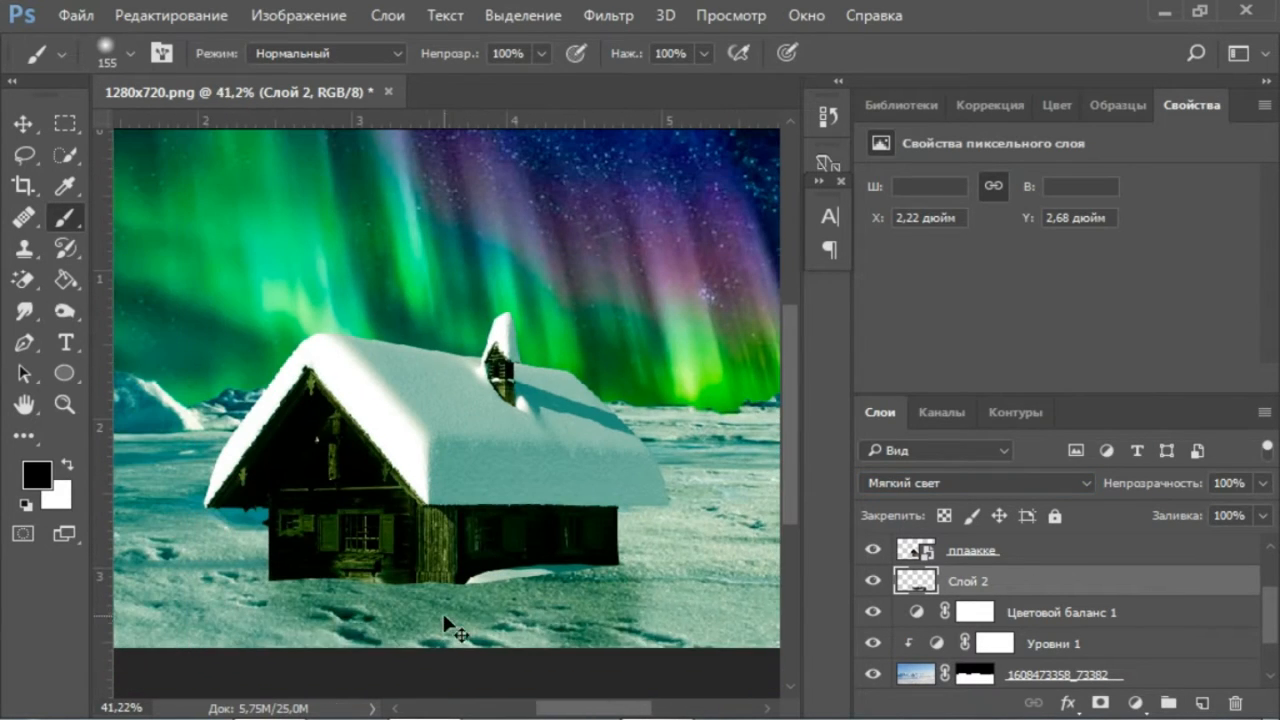
# Rasterize the cabin layer so that it can be edited with the Eraser tool.
pyautogui.click(1028, 555)
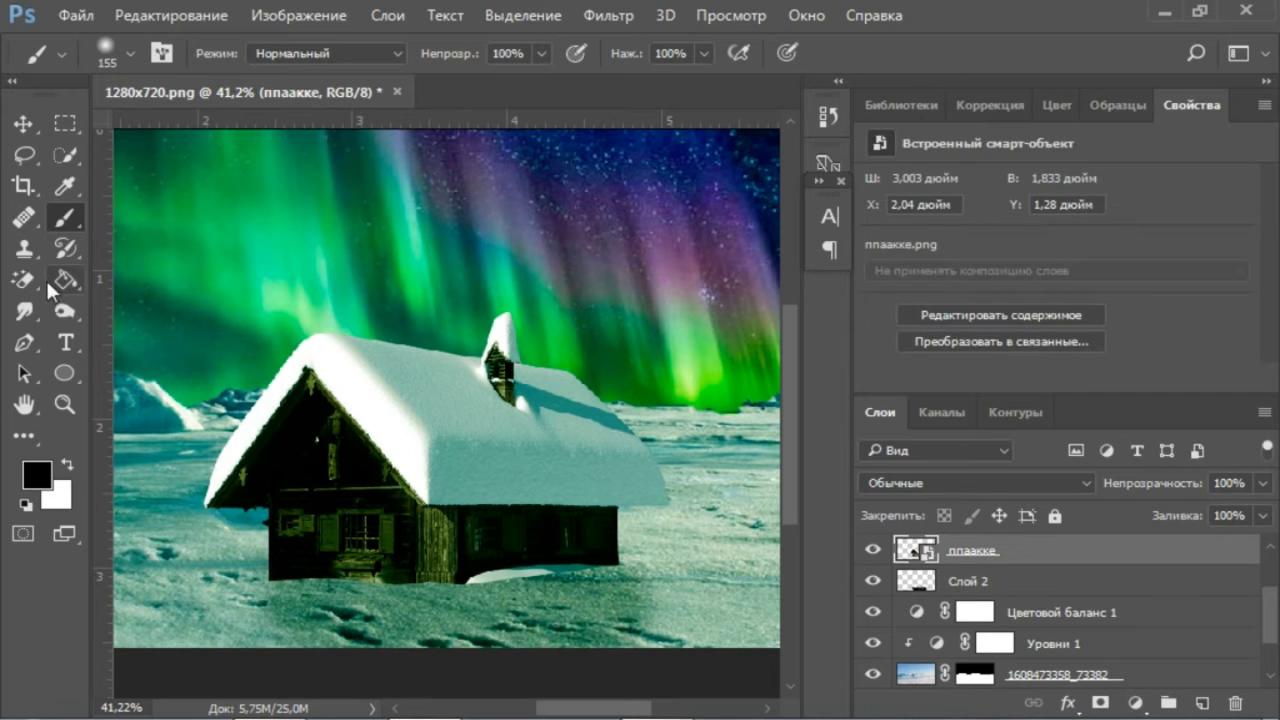
pyautogui.rightClick(28, 280)
pyautogui.click(132, 281)
pyautogui.click(622, 503)
pyautogui.click(450, 317)
# Erase the leftover bright snow along the base of the cabin's side wall with a soft 44 px eraser.
pyautogui.scroll(4, 498, 594)
pyautogui.scroll(3, 508, 565)
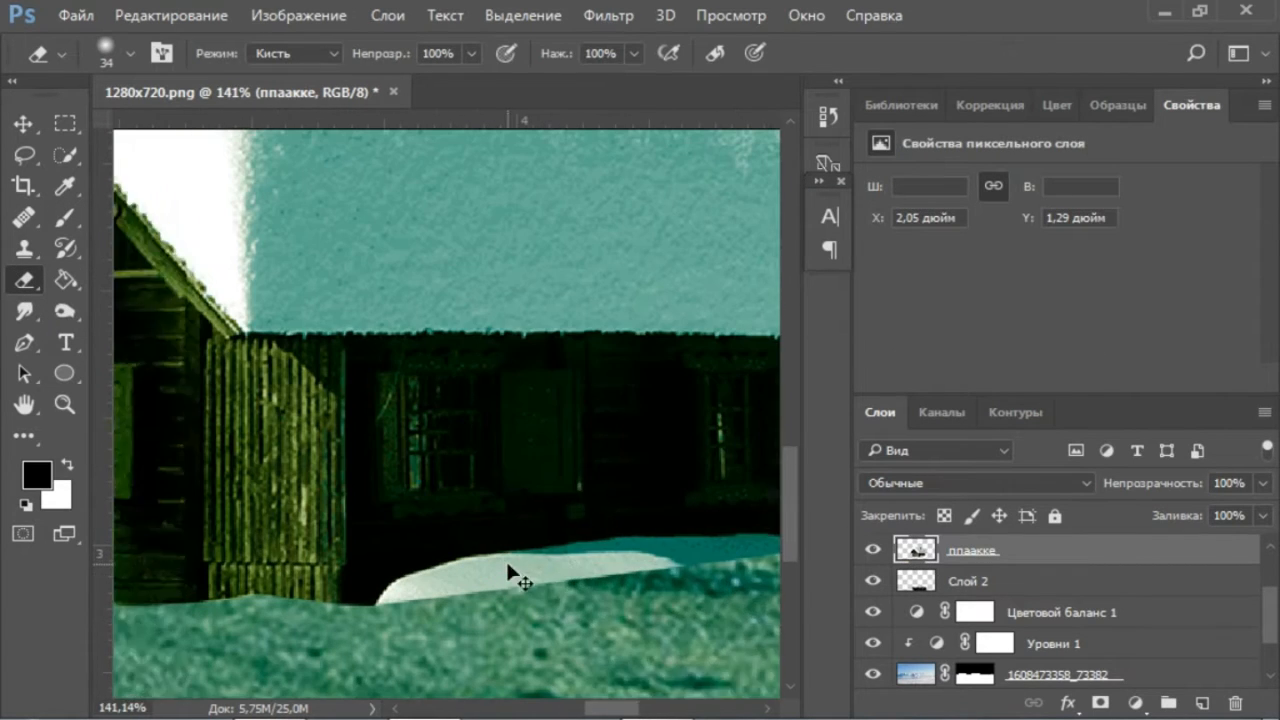
pyautogui.rightClick(505, 558)
pyautogui.press(']')
pyautogui.press('Return')
pyautogui.moveTo(516, 575); pyautogui.dragTo(768, 558)
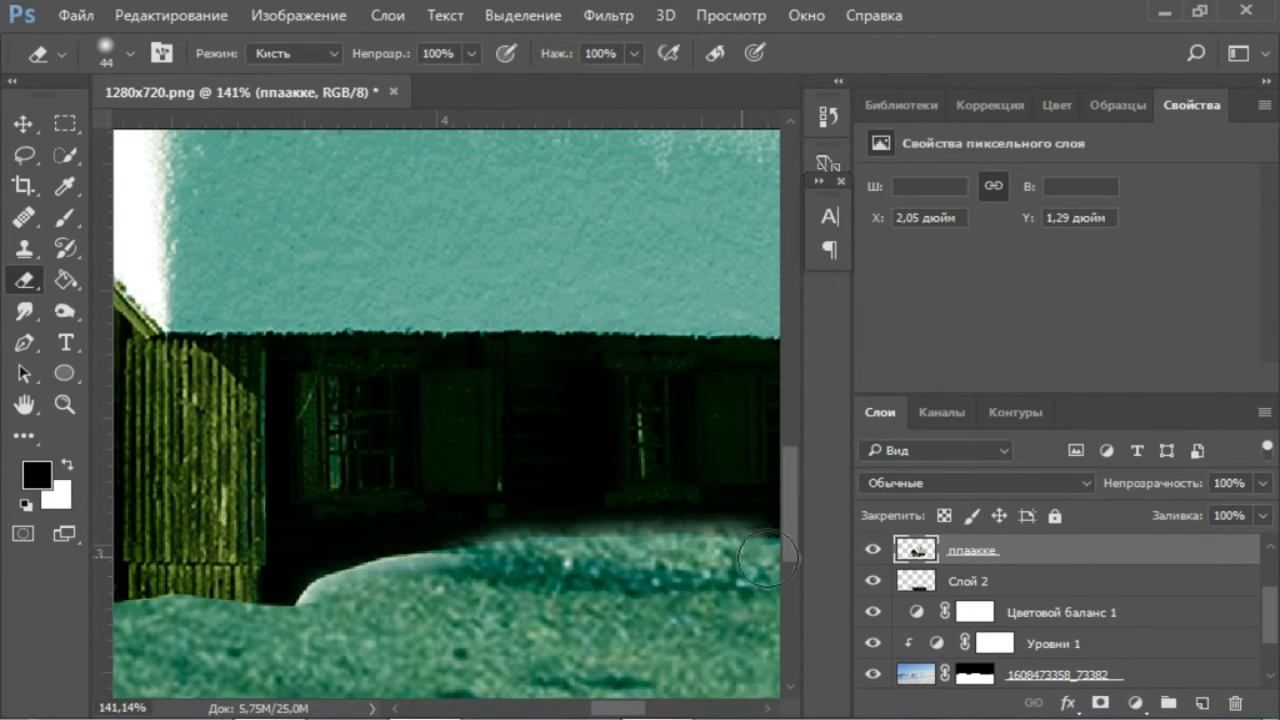
pyautogui.moveTo(324, 622)
pyautogui.mouseDown()
pyautogui.moveTo(370, 588)
pyautogui.moveTo(426, 581)
pyautogui.moveTo(322, 627)
pyautogui.moveTo(366, 603)
pyautogui.mouseUp()
pyautogui.scroll(-5, 564, 575)
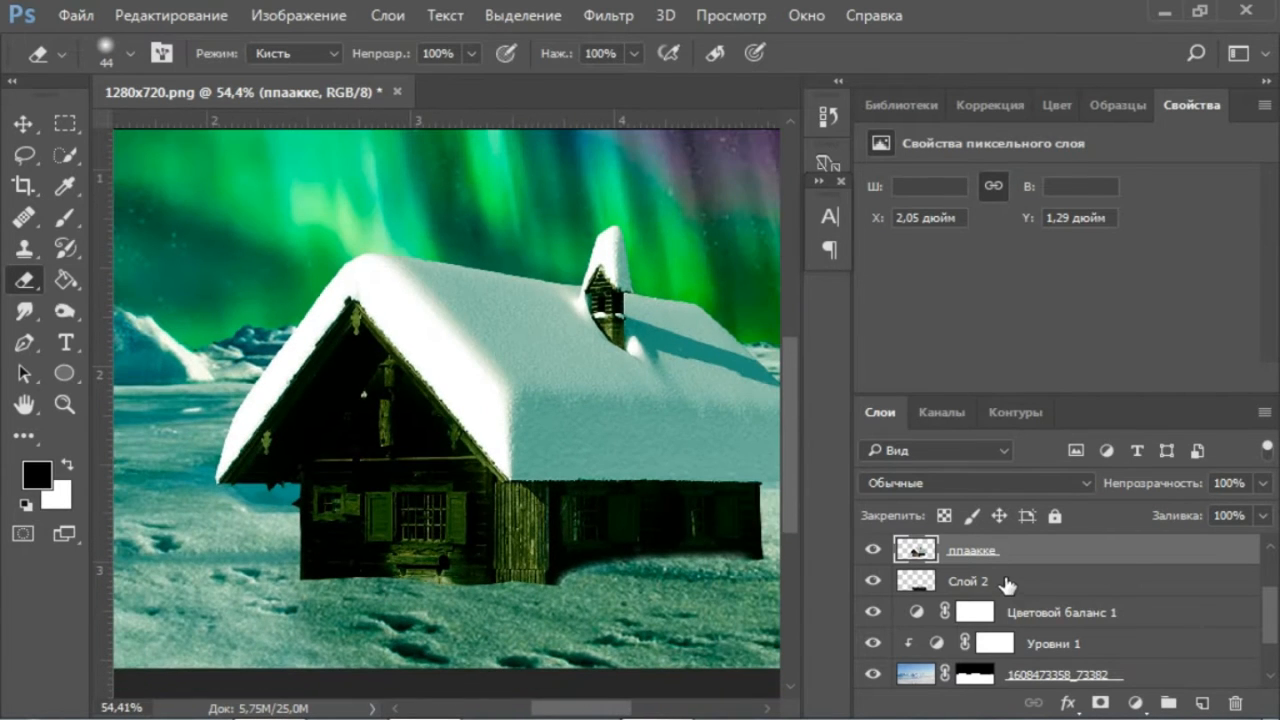
# Add a new empty layer above the shadow layer Слой 2 and set the soft brush size to 81 px.
pyautogui.click(1005, 583)
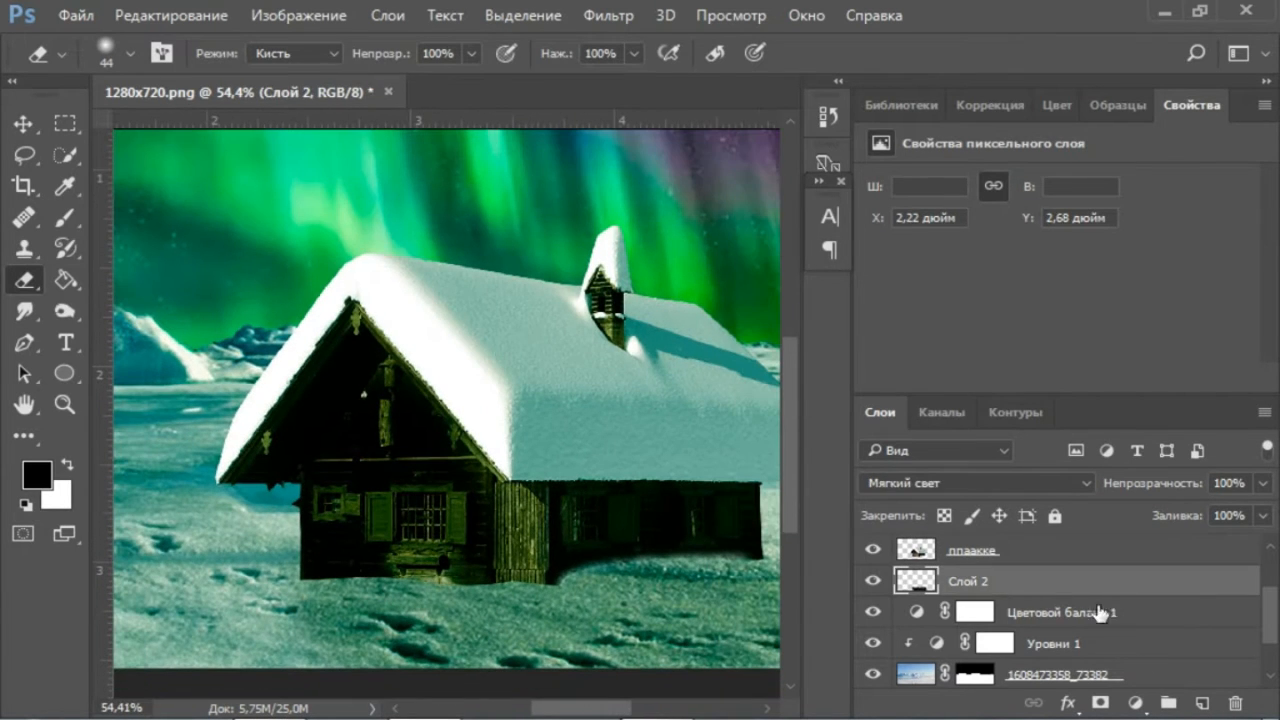
pyautogui.click(1203, 703)
pyautogui.click(65, 216)
pyautogui.rightClick(320, 571)
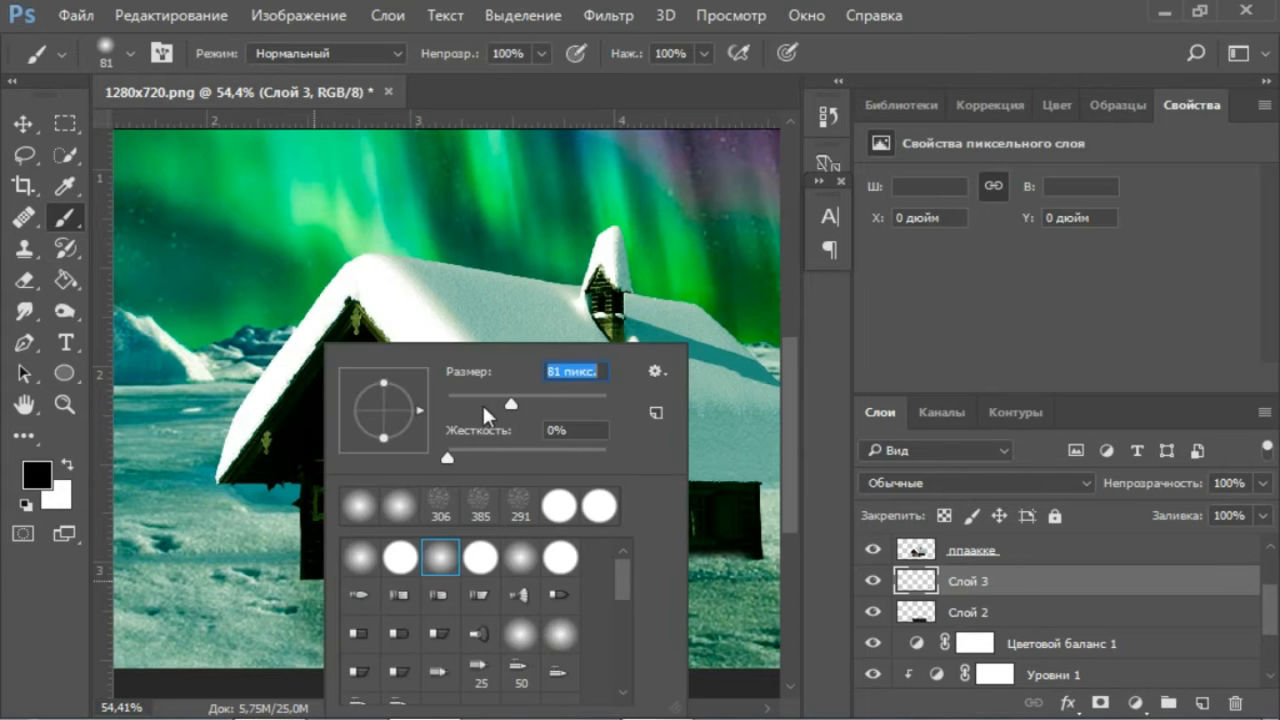
pyautogui.press('Return')
pyautogui.scroll(1, 308, 603)
pyautogui.scroll(-9, 308, 600)
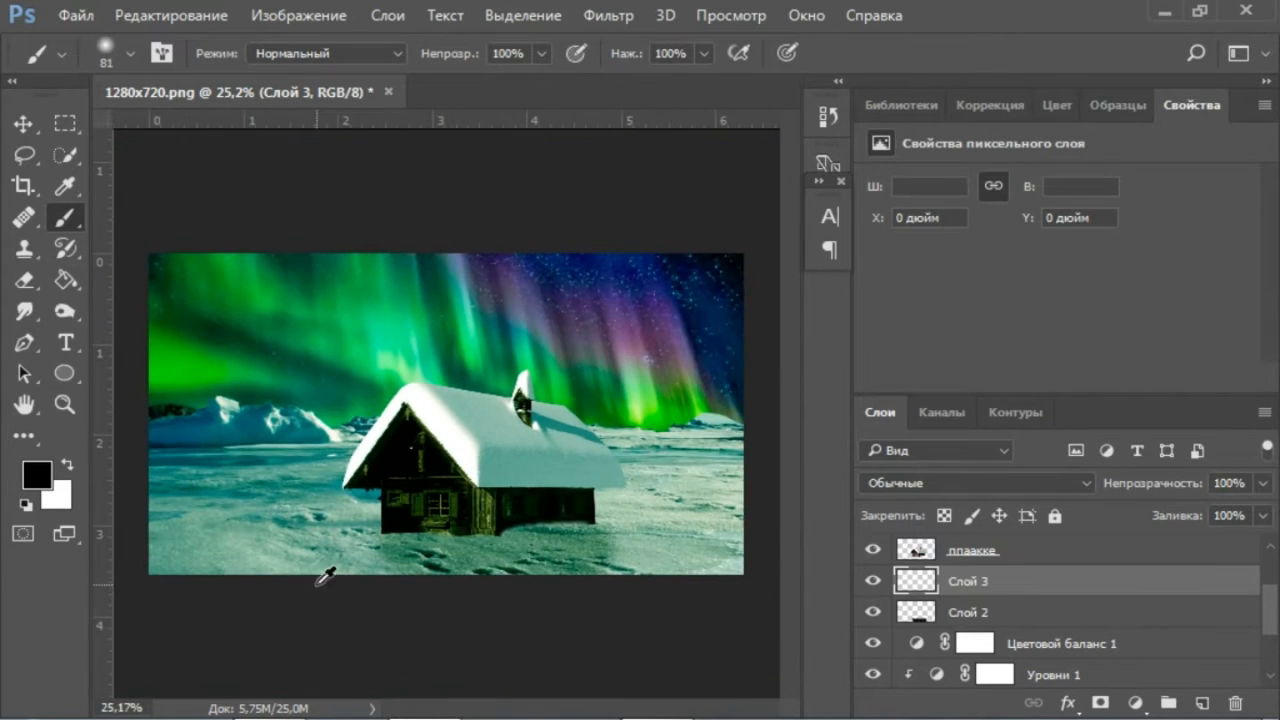
# Place the lit Christmas tree image behind the cabin at about 13.2% scale so that it rises above the roof.
pyautogui.click(278, 697)
pyautogui.moveTo(1047, 220); pyautogui.dragTo(405, 450)
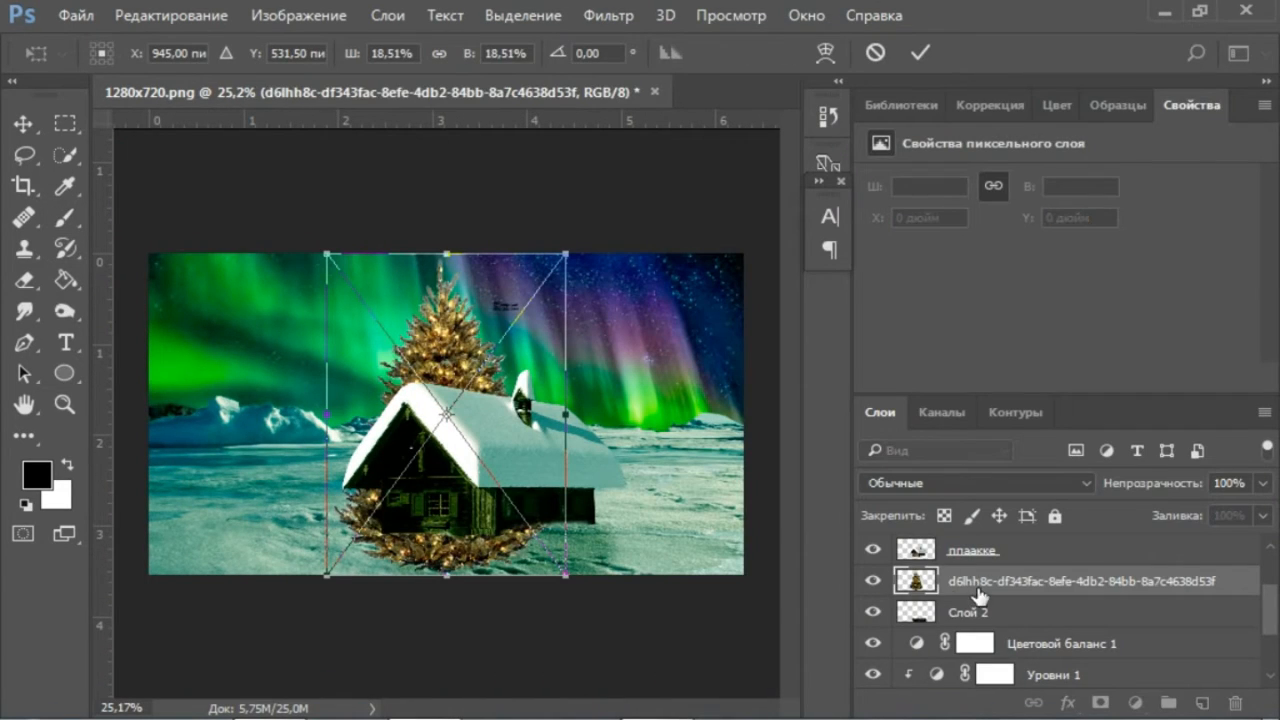
pyautogui.moveTo(563, 575); pyautogui.dragTo(522, 522)
pyautogui.moveTo(493, 444); pyautogui.dragTo(501, 439)
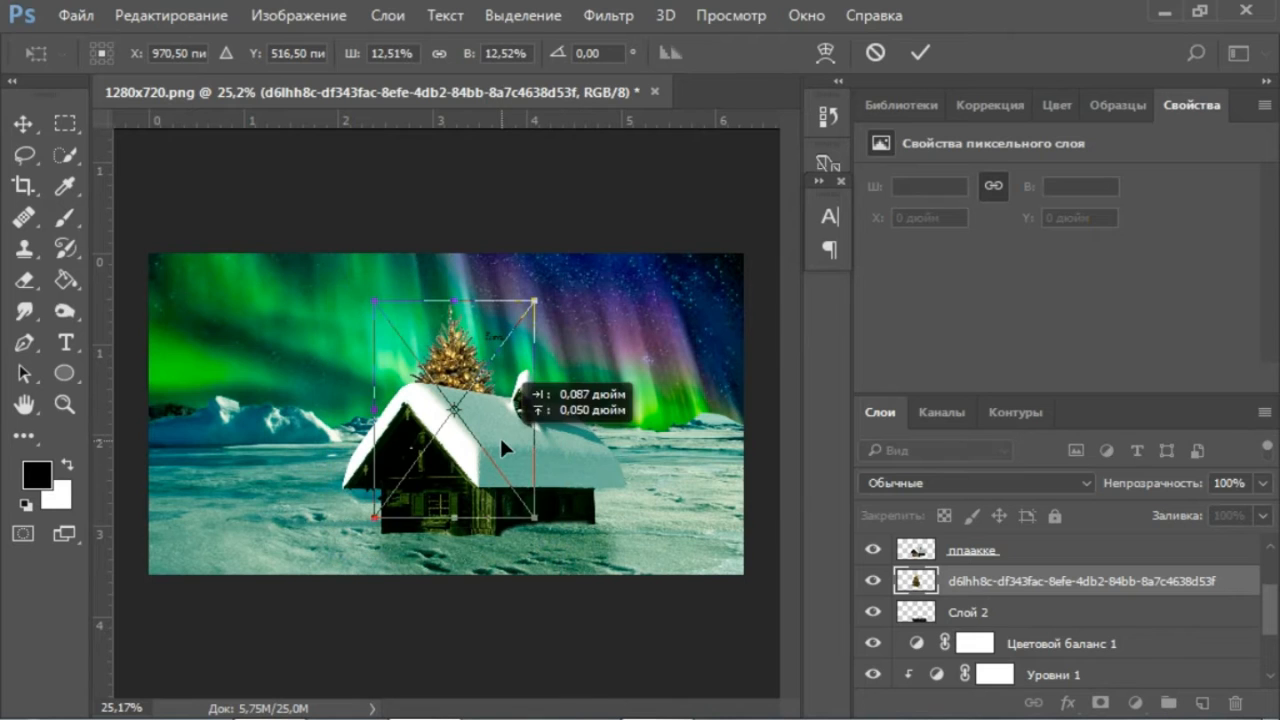
pyautogui.moveTo(535, 517); pyautogui.dragTo(547, 521)
pyautogui.moveTo(523, 440); pyautogui.dragTo(432, 418)
pyautogui.click(920, 53)
# Duplicate the Christmas tree and fit the copy beside the cabin's front at about 11.7% scale.
pyautogui.hotkey('ctrl', 'j')
pyautogui.hotkey('ctrl', 't')
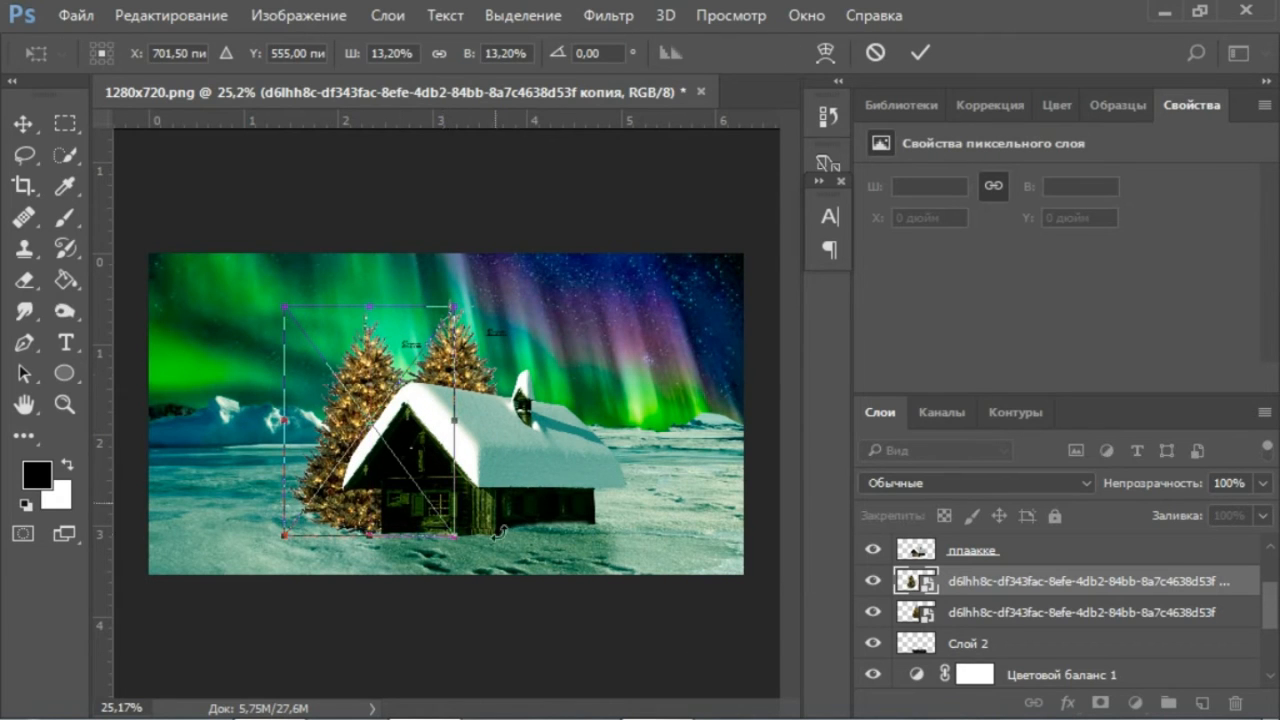
pyautogui.moveTo(454, 535); pyautogui.dragTo(434, 508)
pyautogui.moveTo(438, 450); pyautogui.dragTo(448, 477)
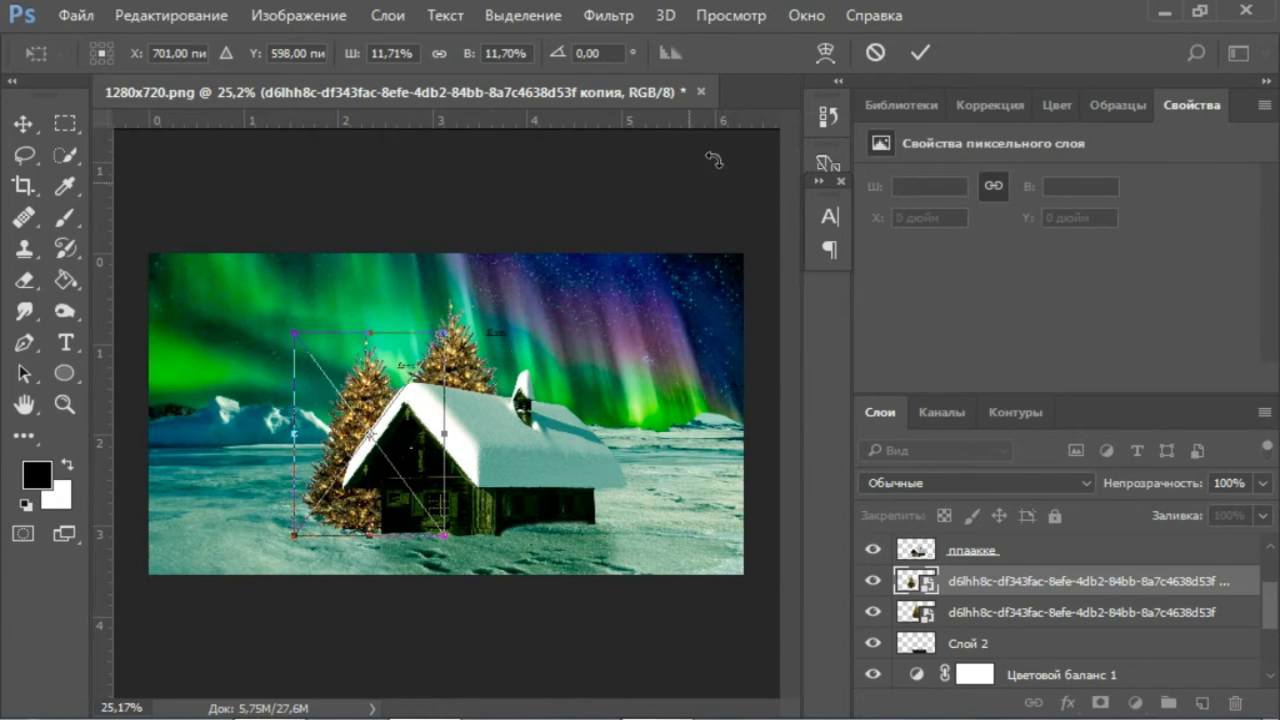
pyautogui.press('Return')
pyautogui.press('b')
# Duplicate the tree behind the roof, move the copy right behind the chimney and enlarge it to about 1.94 by 2.73 inches.
pyautogui.keyDown('alt'); pyautogui.moveTo(1008, 577); pyautogui.dragTo(1000, 608); pyautogui.keyUp('alt')
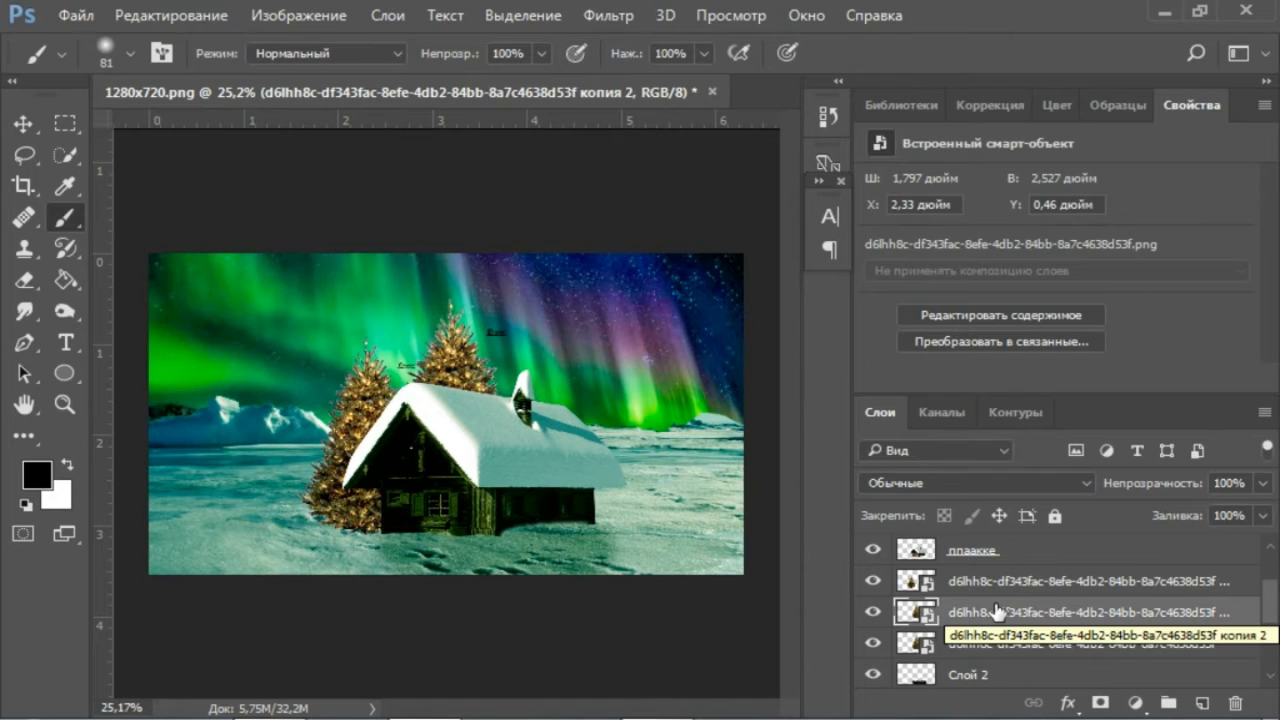
pyautogui.hotkey('ctrl', 't')
pyautogui.moveTo(496, 401); pyautogui.dragTo(558, 403)
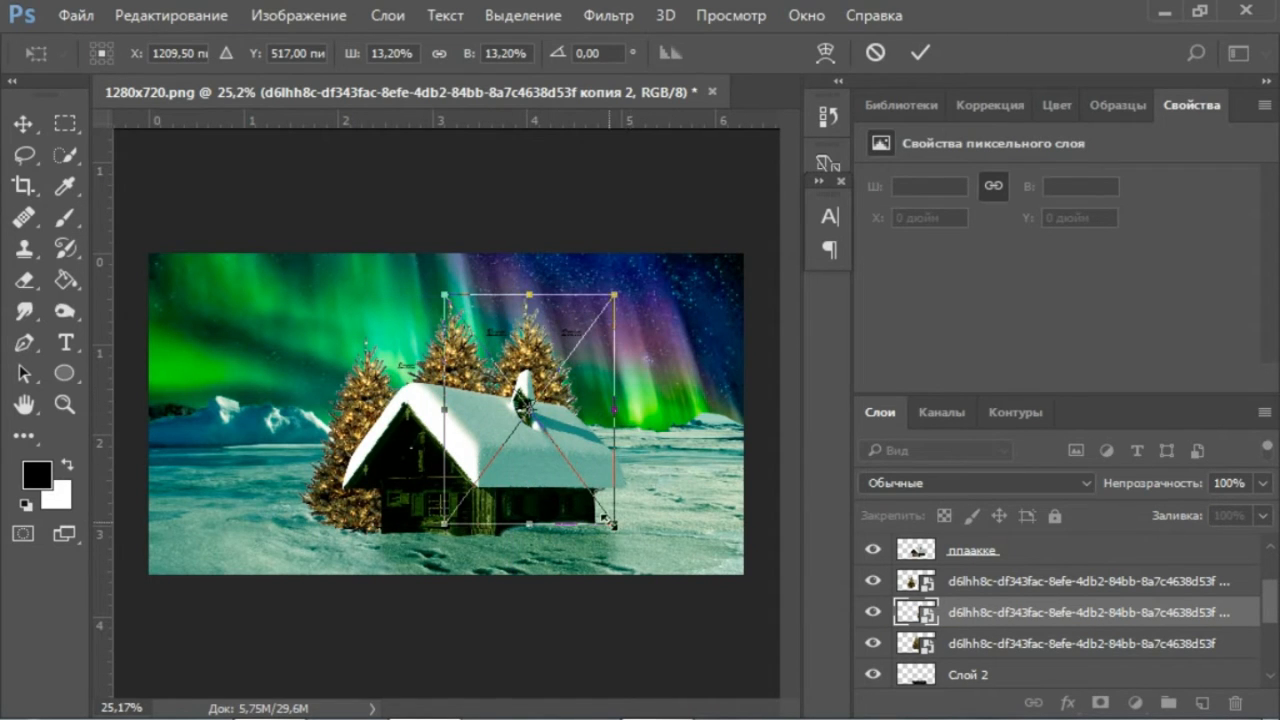
pyautogui.keyDown('alt'); pyautogui.keyDown('shift'); pyautogui.moveTo(610, 521); pyautogui.dragTo(617, 530); pyautogui.keyUp('shift'); pyautogui.keyUp('alt')
pyautogui.moveTo(606, 454); pyautogui.dragTo(610, 444)
pyautogui.click(920, 53)
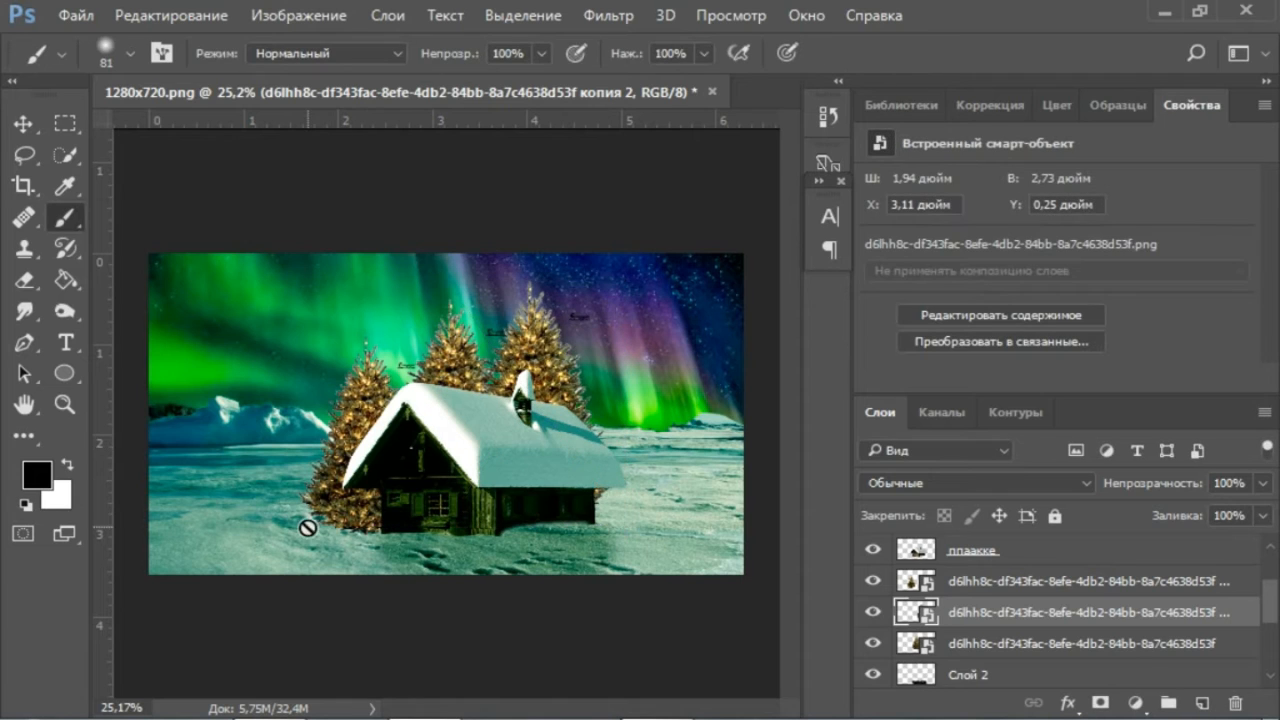
pyautogui.scroll(1, 978, 608)
pyautogui.scroll(-3, 982, 608)
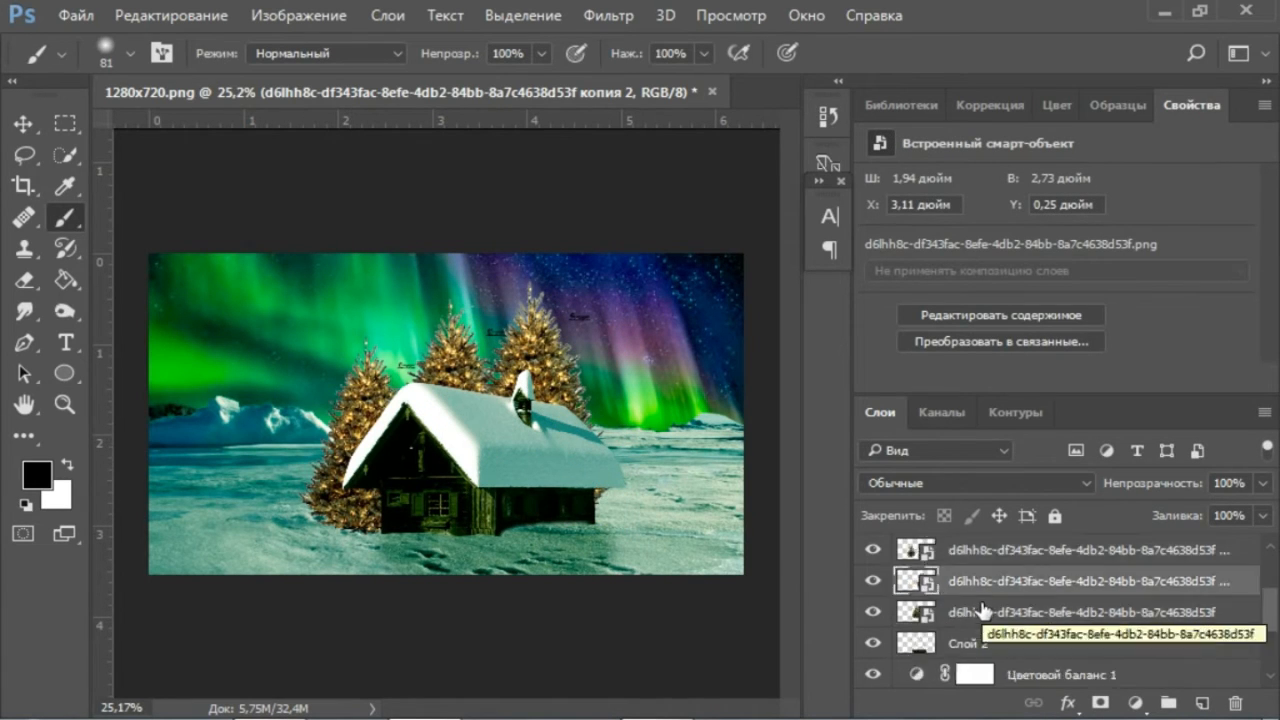
# Paint soft black shadows on the ground around the cabin and trees on layer Слой 2 with a 228 px brush.
pyautogui.click(982, 612)
pyautogui.click(872, 616)
pyautogui.click(872, 616)
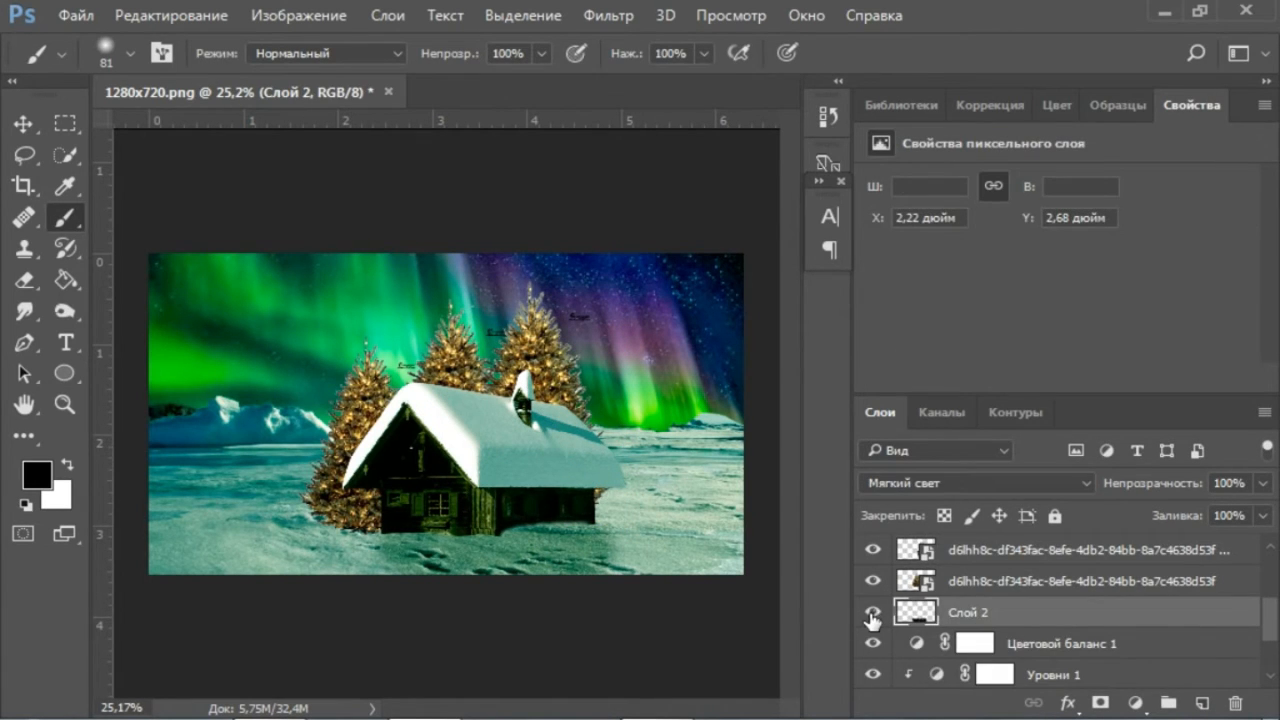
pyautogui.rightClick(350, 542)
pyautogui.moveTo(556, 403); pyautogui.dragTo(586, 406)
pyautogui.click(936, 336)
pyautogui.moveTo(338, 552); pyautogui.dragTo(436, 571)
pyautogui.moveTo(557, 533); pyautogui.dragTo(592, 536)
pyautogui.moveTo(550, 418); pyautogui.dragTo(622, 578)
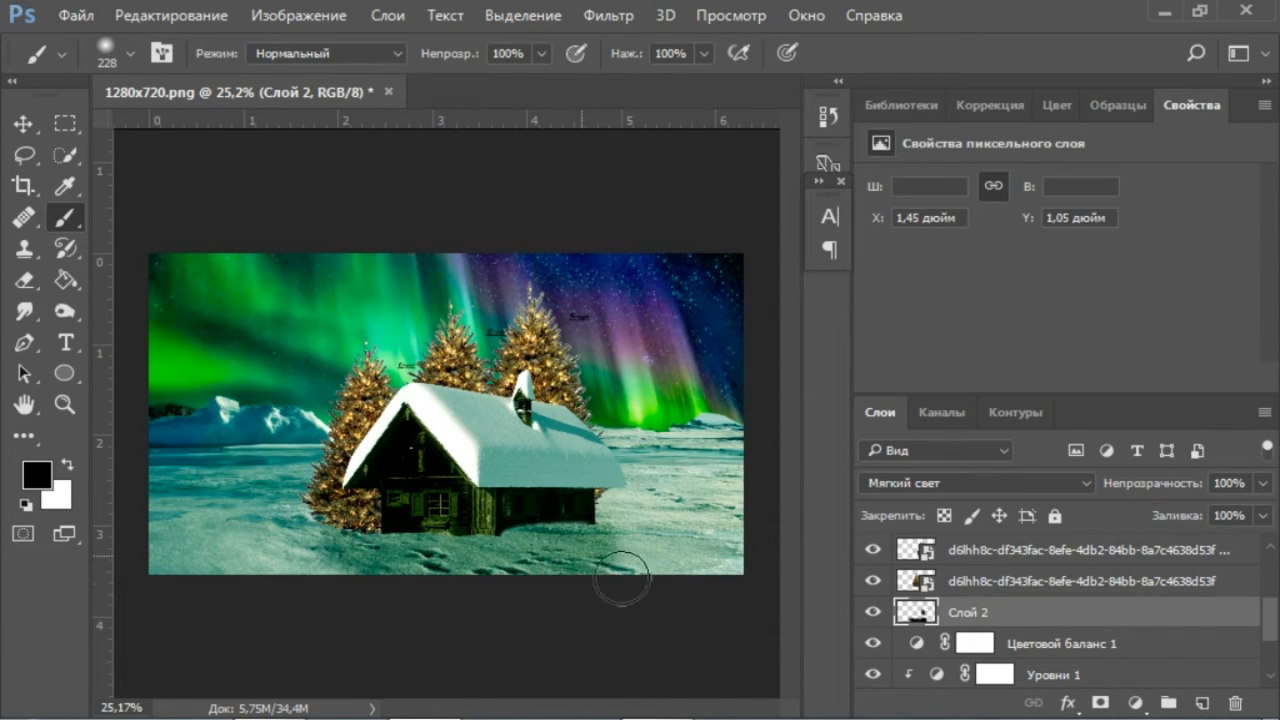
# Add a Levels adjustment layer above the topmost Christmas tree layer and slightly darken its midtones.
pyautogui.scroll(2, 992, 588)
pyautogui.click(992, 584)
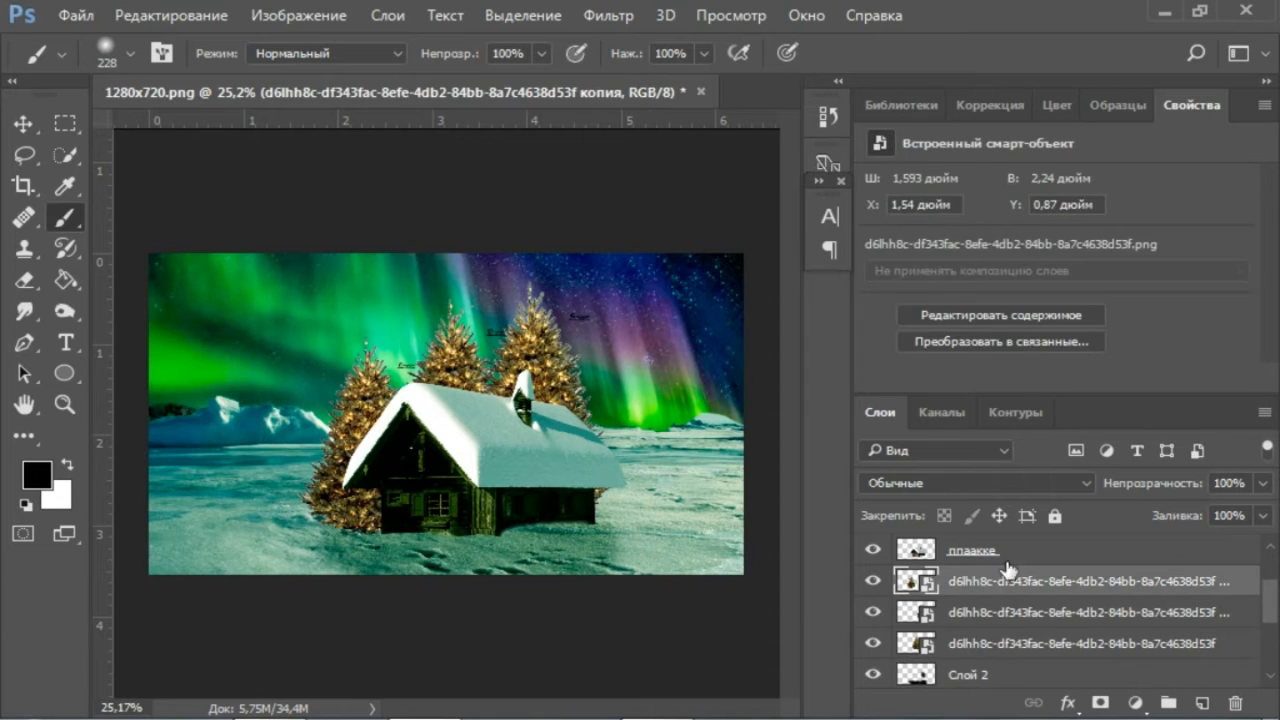
pyautogui.click(964, 108)
pyautogui.click(951, 160)
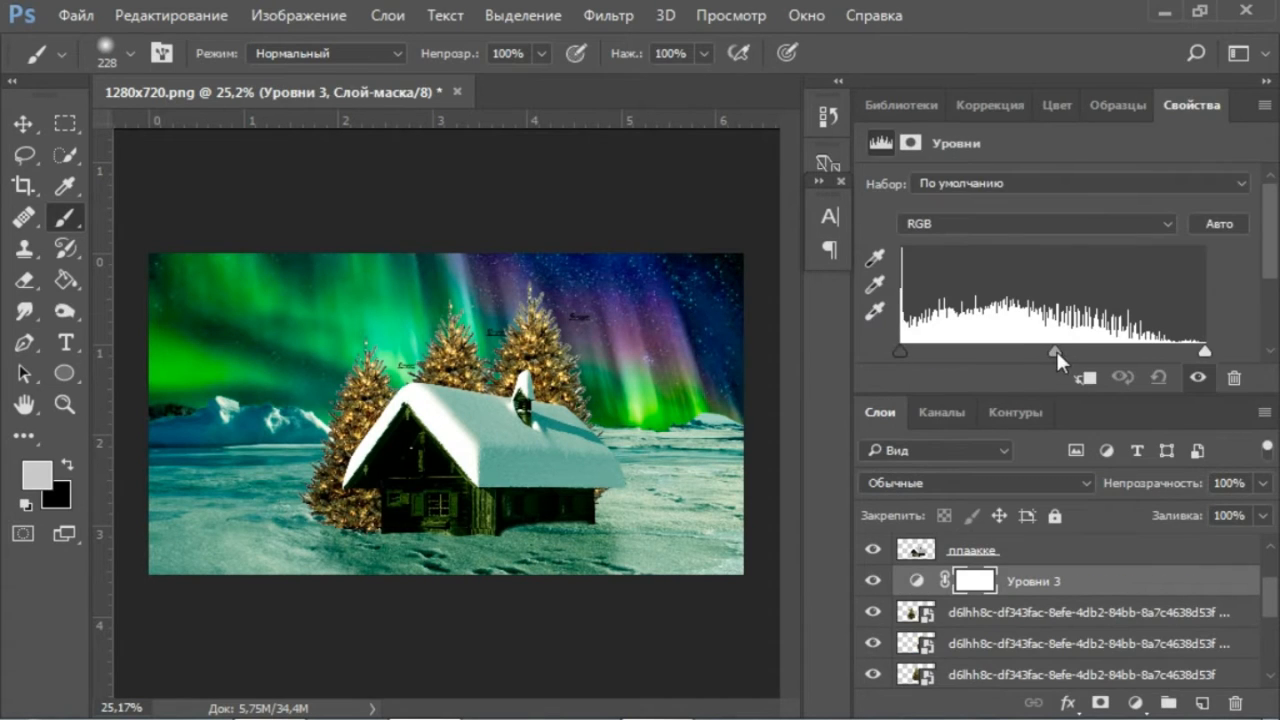
pyautogui.moveTo(1056, 350); pyautogui.dragTo(1067, 350)
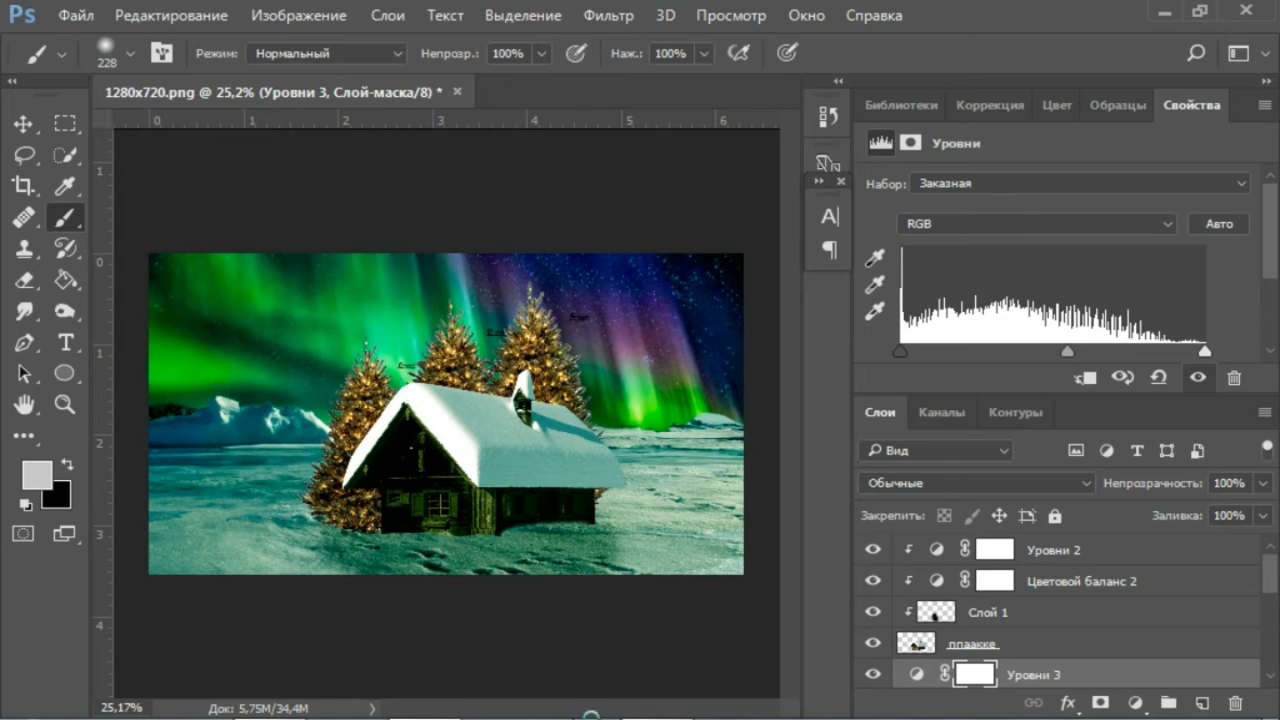
# Place the Wolf_(Marvel_Resuited) image into the composite and move its layer to the top of the layer stack.
pyautogui.click(252, 700)
pyautogui.moveTo(748, 382); pyautogui.dragTo(330, 430)
pyautogui.click(921, 54)
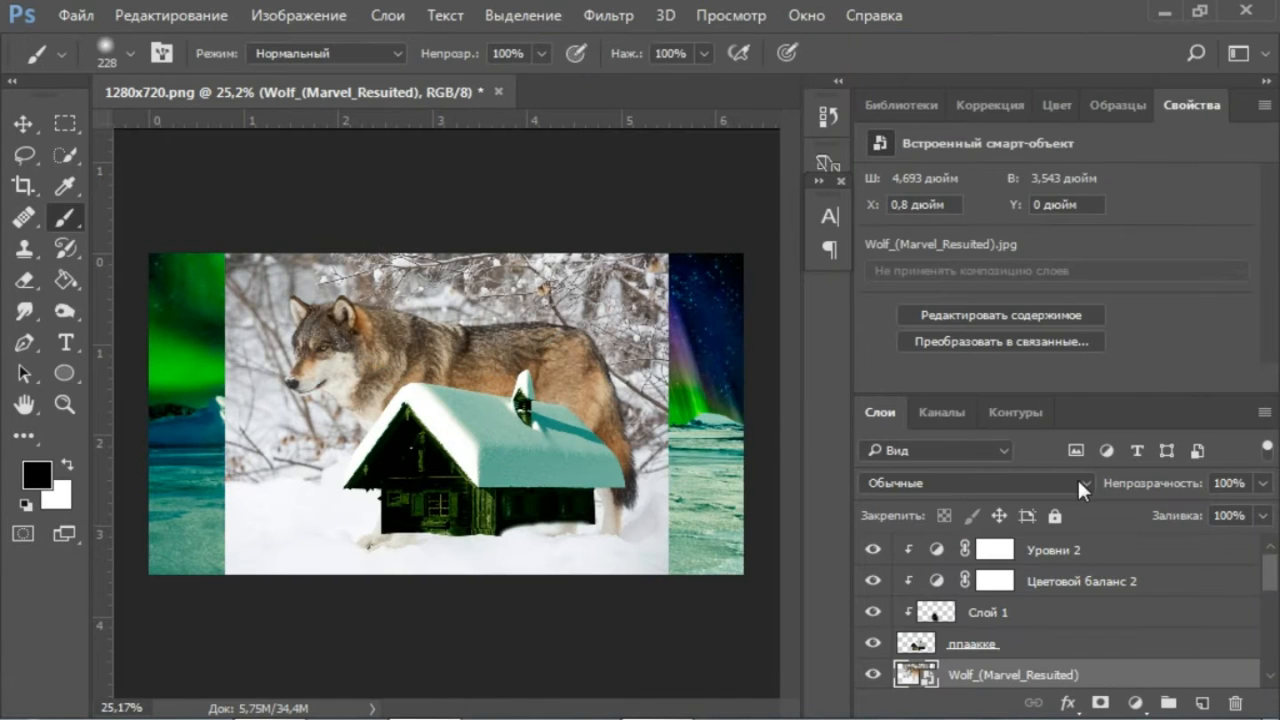
pyautogui.moveTo(1020, 665); pyautogui.dragTo(1105, 550)
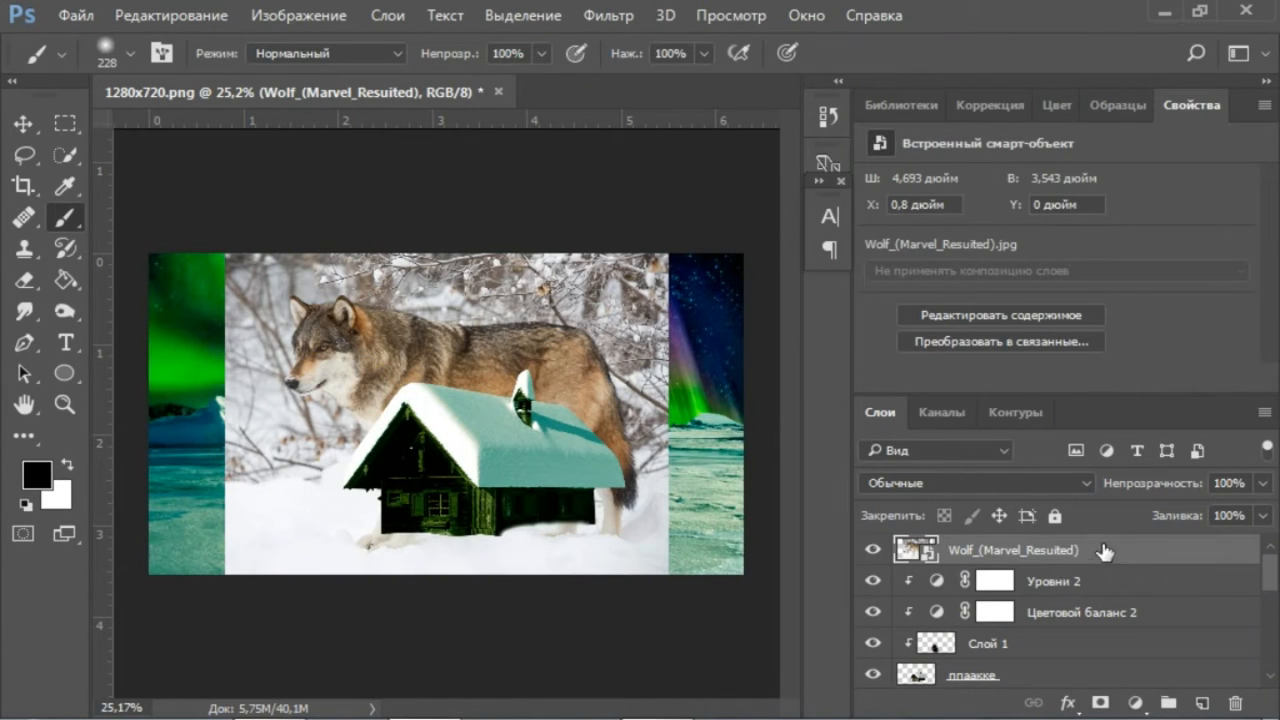
# Start a Pen tool path in the snow below the wolf's front paws and trace it around the front toes.
pyautogui.click(24, 342)
pyautogui.scroll(15, 394, 563)
pyautogui.click(507, 602)
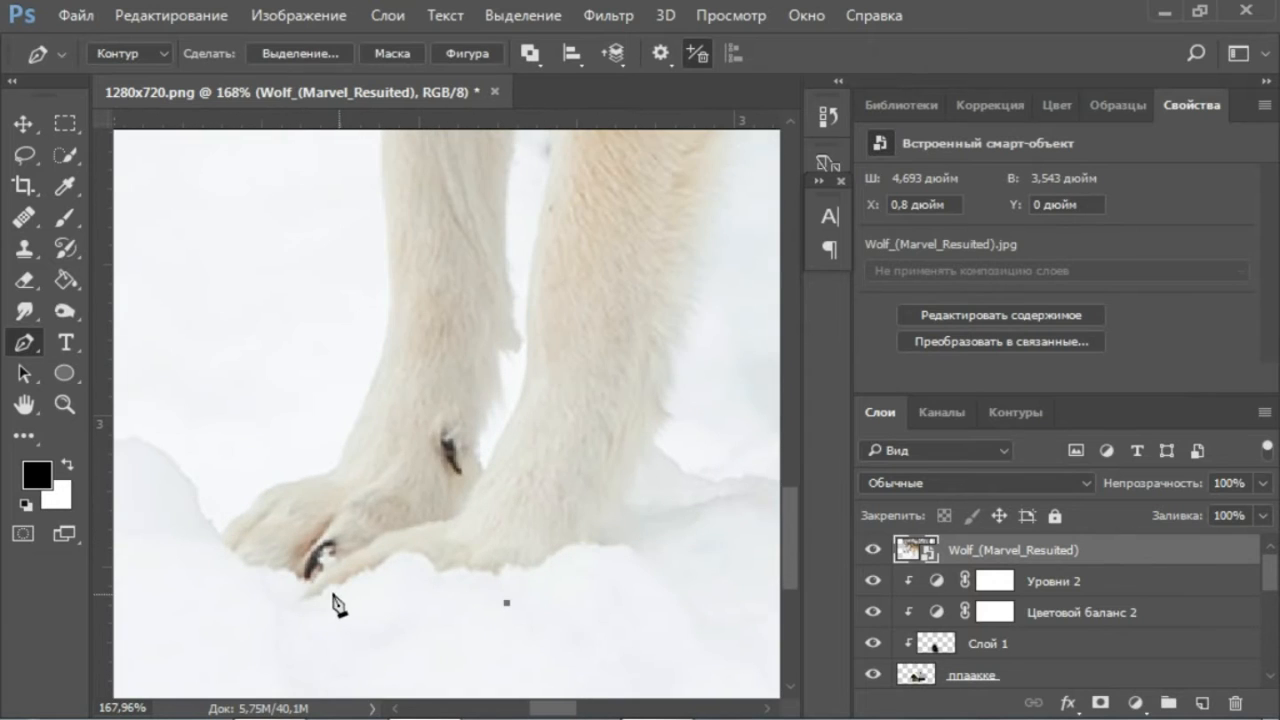
pyautogui.click(339, 594)
pyautogui.click(305, 591)
pyautogui.scroll(4, 305, 588)
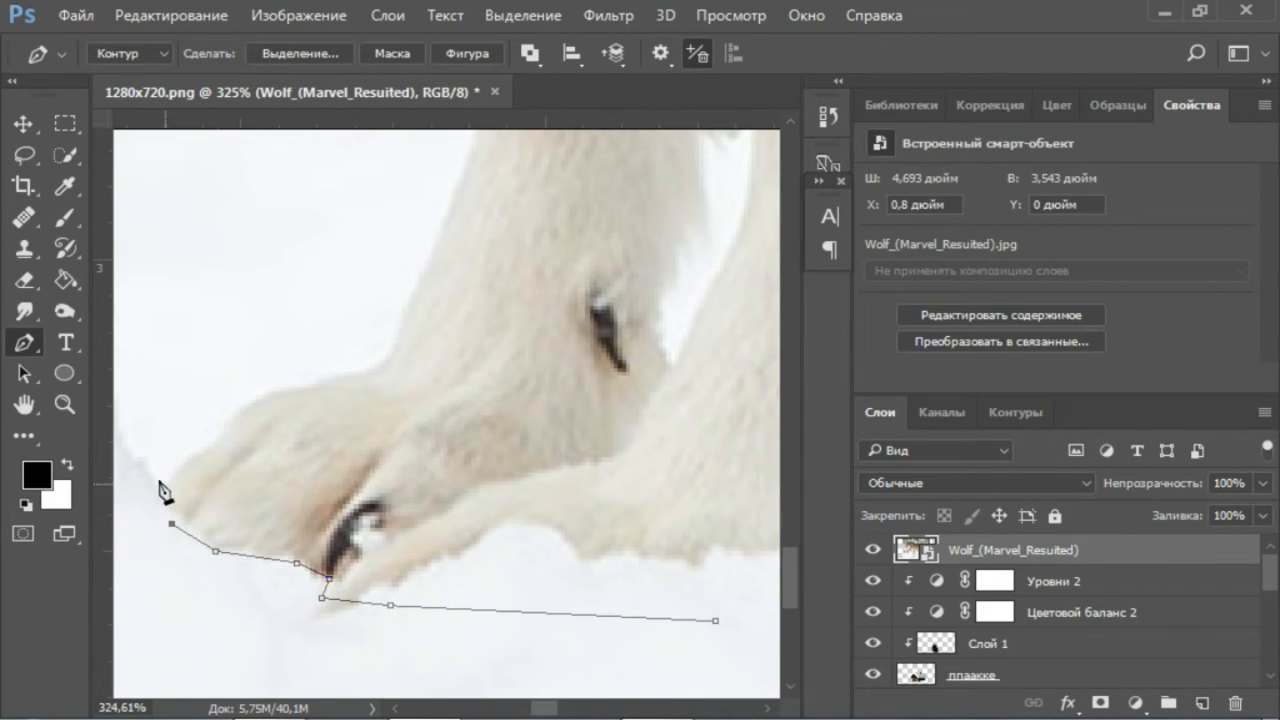
# Continue the path from the front paw up the forward edge of the wolf's front leg.
pyautogui.click(427, 258)
pyautogui.scroll(3, 497, 267)
pyautogui.click(480, 294)
pyautogui.scroll(2, 526, 286)
pyautogui.click(489, 271)
pyautogui.scroll(5, 514, 340)
pyautogui.click(474, 342)
pyautogui.scroll(6, 498, 336)
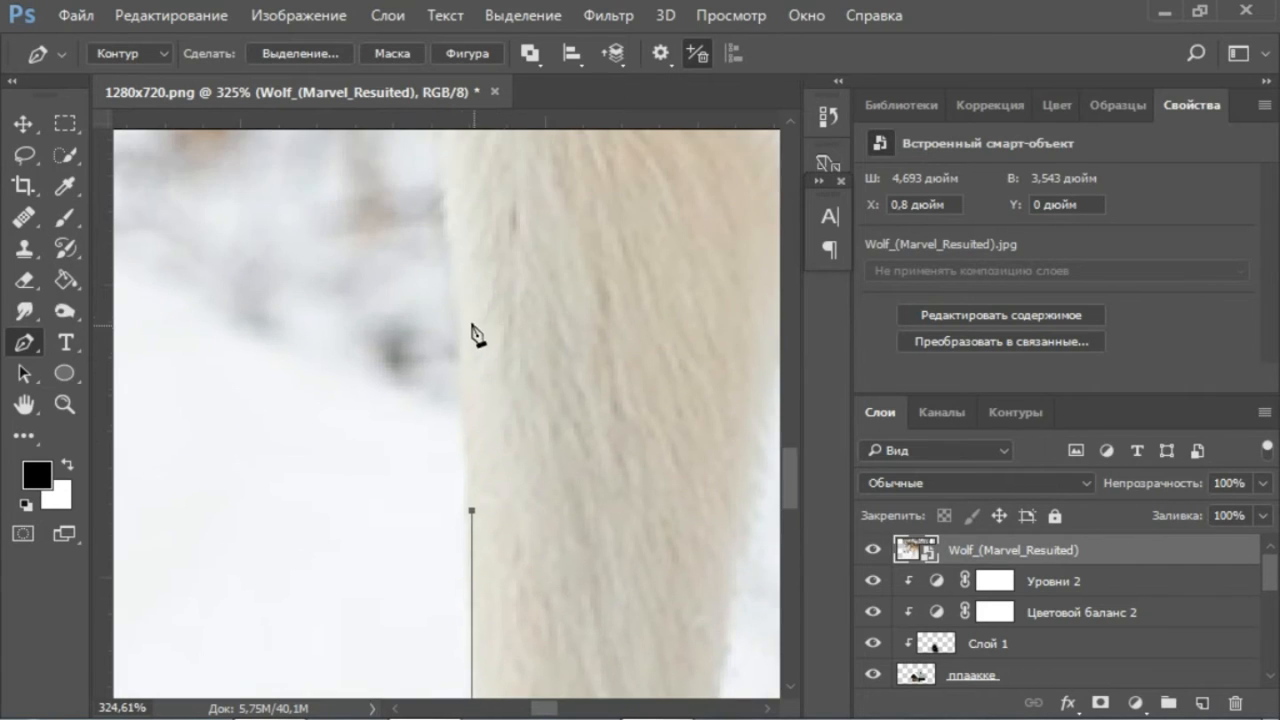
# Extend the path from the upper front leg along the lower edge of the wolf's chest.
pyautogui.click(460, 316)
pyautogui.scroll(6, 496, 350)
pyautogui.click(448, 338)
pyautogui.scroll(6, 430, 360)
pyautogui.click(391, 378)
pyautogui.scroll(6, 375, 410)
pyautogui.click(316, 440)
pyautogui.scroll(6, 338, 470)
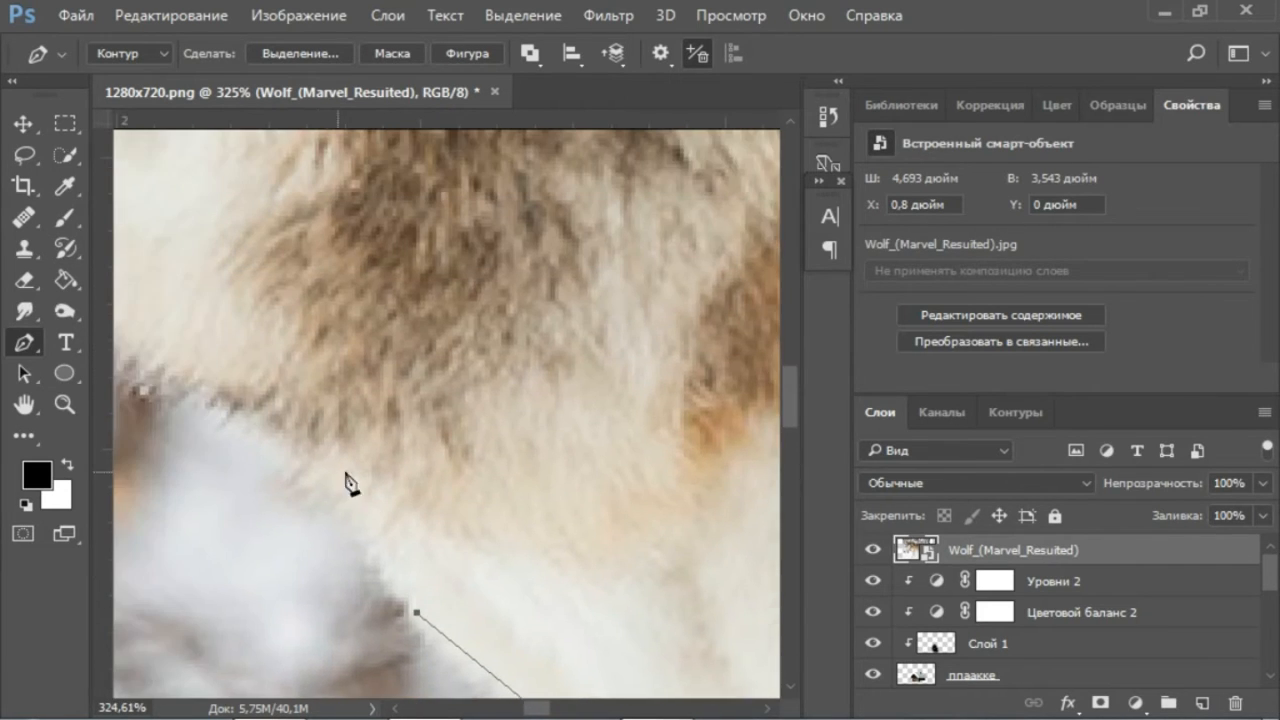
# Trace the path along the fur edge from the wolf's chest up to its throat.
pyautogui.click(208, 398)
pyautogui.scroll(3, 222, 415)
pyautogui.hscroll(-3, 240, 435)
pyautogui.click(251, 454)
pyautogui.scroll(2, 248, 448)
pyautogui.click(240, 429)
pyautogui.hscroll(-3, 208, 437)
pyautogui.click(295, 369)
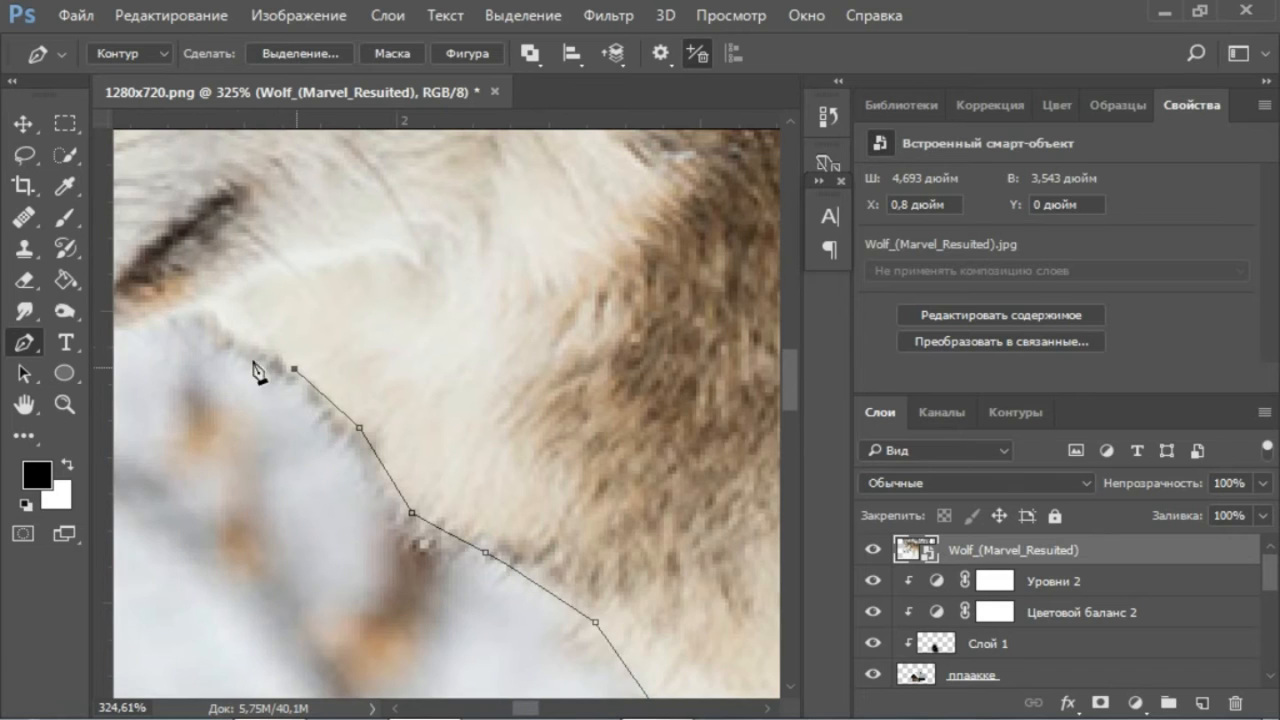
# Carry the path around the throat corner and along the underside of the wolf's lower jaw.
pyautogui.click(201, 298)
pyautogui.hscroll(-3, 232, 335)
pyautogui.click(167, 350)
pyautogui.scroll(2, 200, 390)
pyautogui.hscroll(-4, 270, 435)
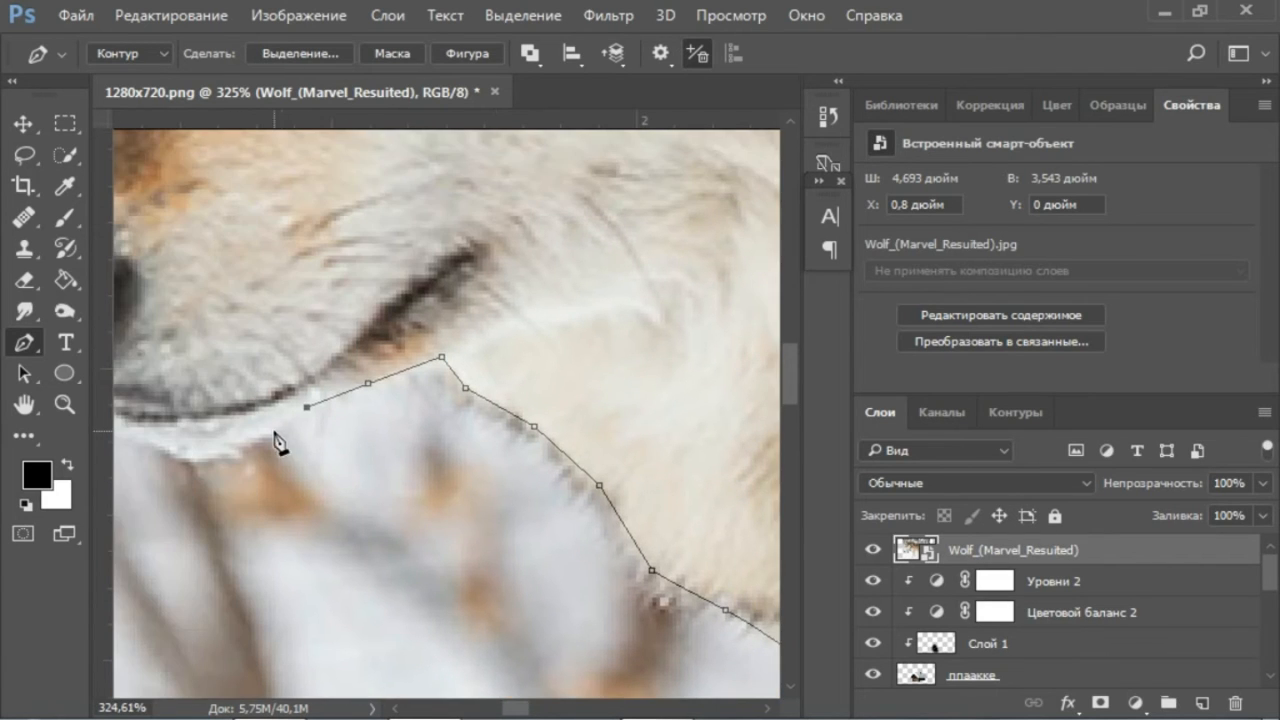
pyautogui.click(136, 430)
pyautogui.scroll(2, 160, 458)
pyautogui.hscroll(-3, 190, 482)
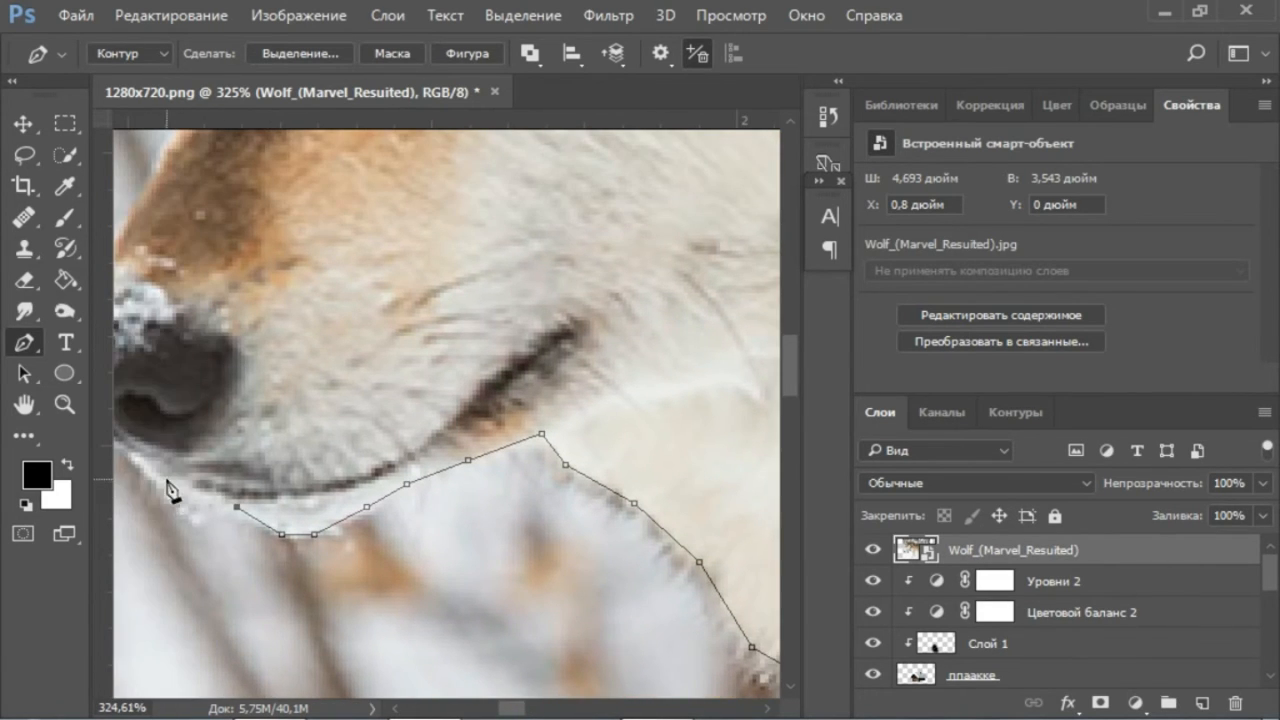
# Trace the path around the wolf's chin and snowy nose, then up the bridge of the muzzle.
pyautogui.click(170, 481)
pyautogui.scroll(3, 190, 505)
pyautogui.hscroll(-3, 209, 533)
pyautogui.click(134, 502)
pyautogui.scroll(5, 141, 514)
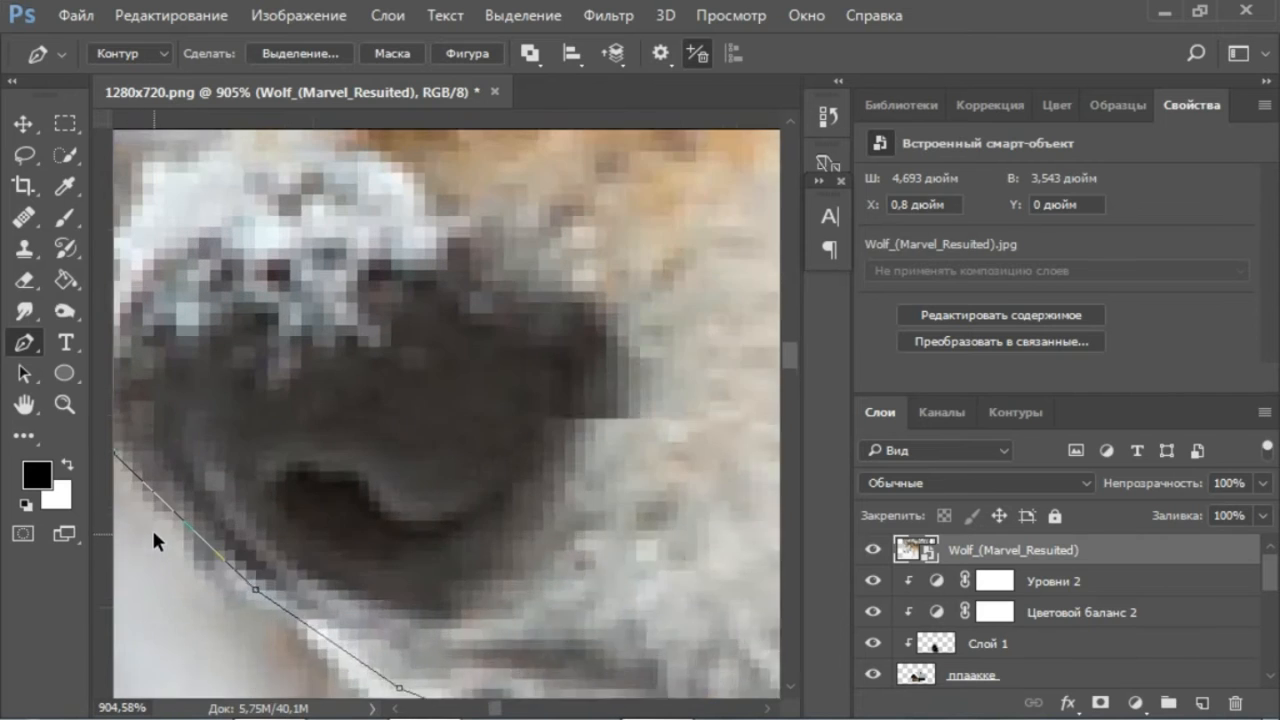
pyautogui.hscroll(-3, 160, 510)
pyautogui.click(204, 459)
pyautogui.click(249, 362)
pyautogui.scroll(5, 340, 308)
pyautogui.click(430, 287)
pyautogui.hscroll(2, 609, 307)
pyautogui.scroll(-3, 610, 313)
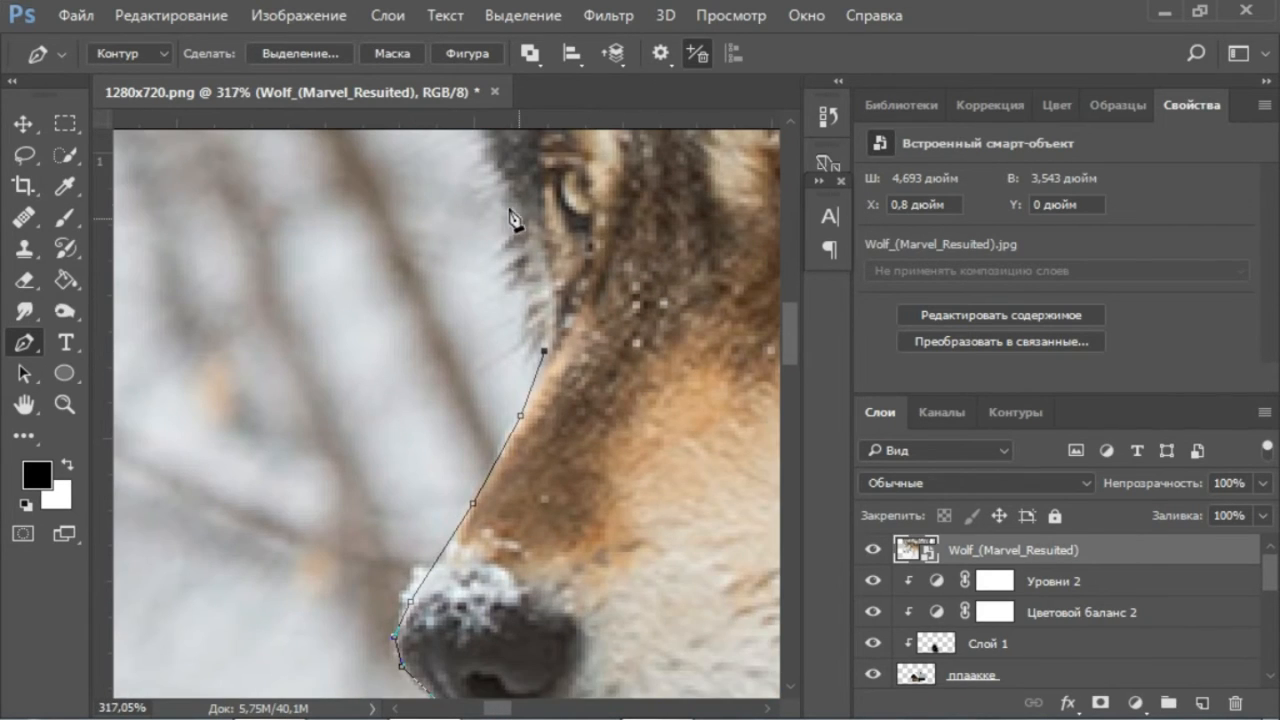
# Continue the path past the wolf's eye, over the brow and up the outer edge of the first ear.
pyautogui.click(503, 198)
pyautogui.scroll(6, 503, 300)
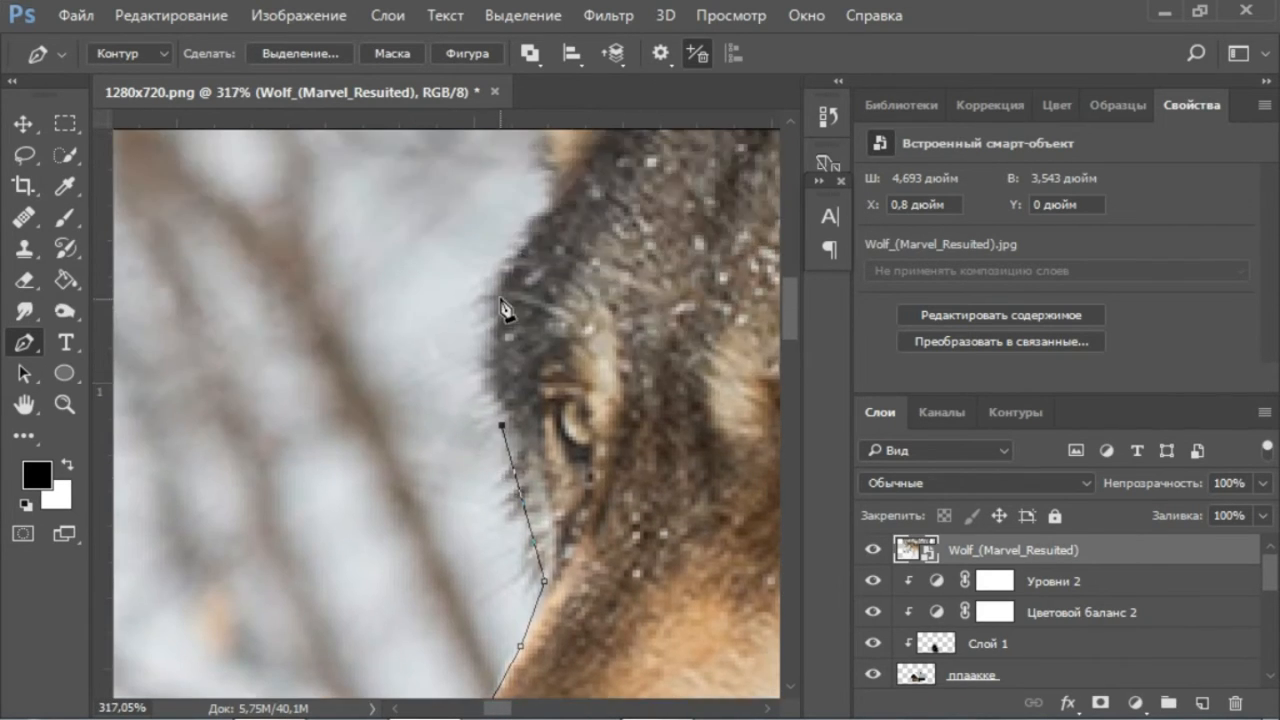
pyautogui.click(503, 297)
pyautogui.click(531, 246)
pyautogui.scroll(5, 668, 290)
pyautogui.click(557, 351)
pyautogui.click(520, 244)
pyautogui.scroll(5, 505, 312)
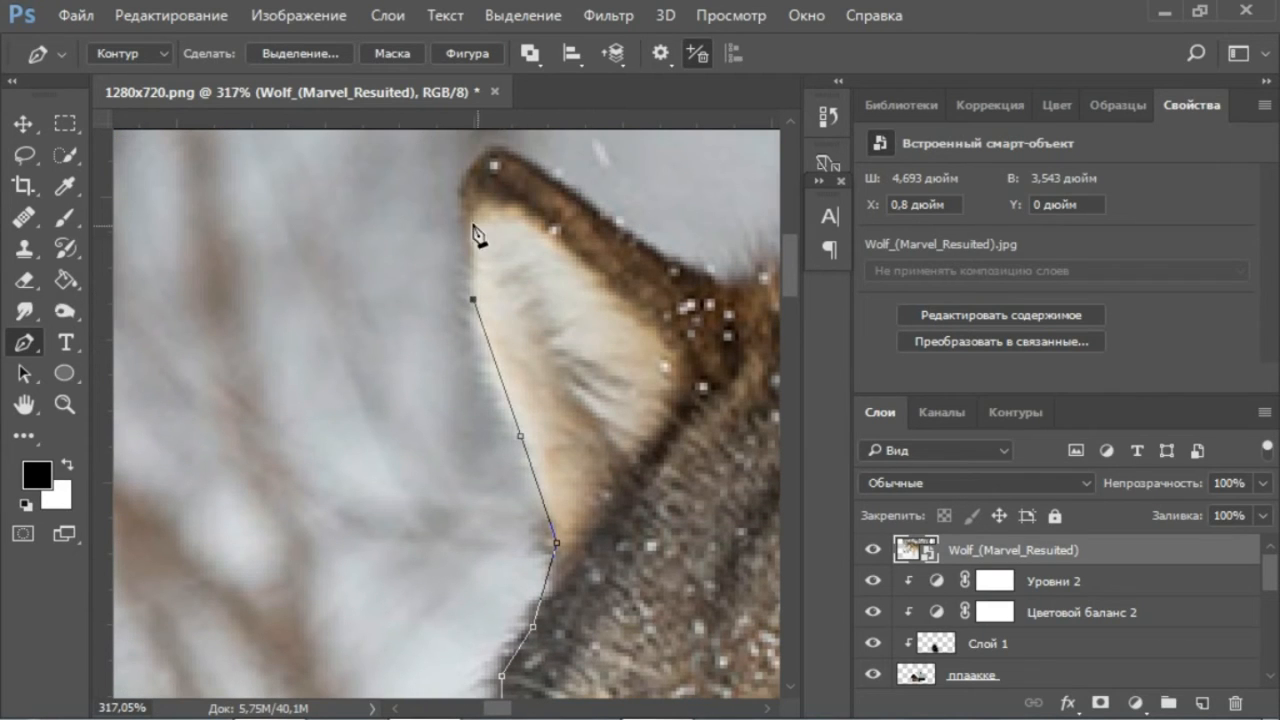
# Trace the path over the first ear's tip, across the top of the head and around the second ear.
pyautogui.click(733, 296)
pyautogui.hscroll(2, 730, 298)
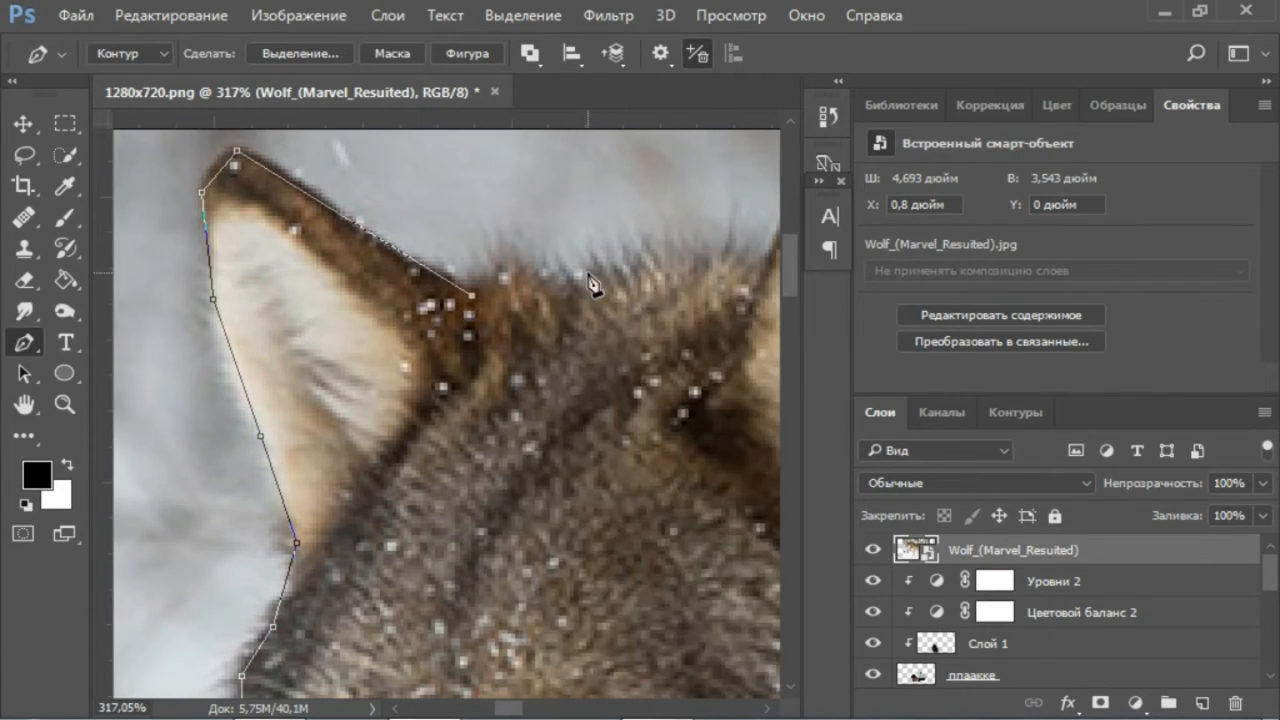
pyautogui.click(578, 272)
pyautogui.click(723, 265)
pyautogui.hscroll(1, 700, 290)
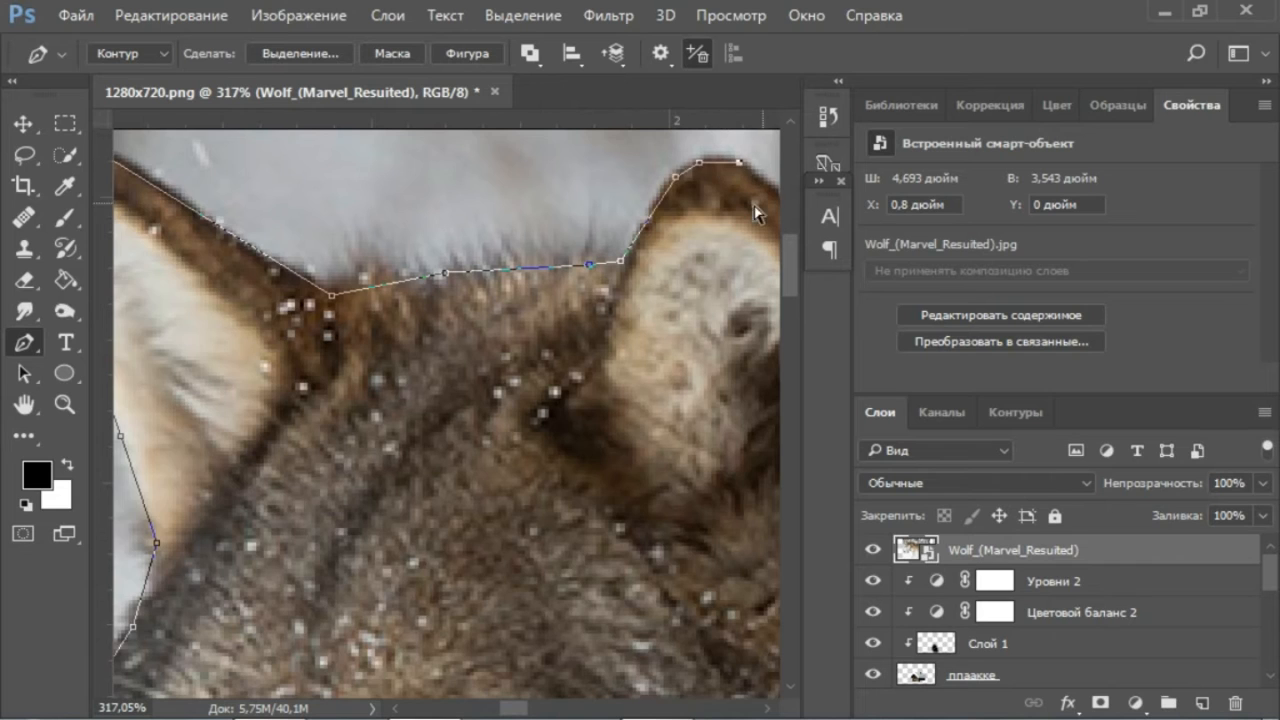
pyautogui.hscroll(2, 700, 240)
pyautogui.hscroll(1, 720, 270)
# Extend the path along the upper edge of the wolf's neck and shoulders.
pyautogui.click(690, 283)
pyautogui.hscroll(4, 683, 288)
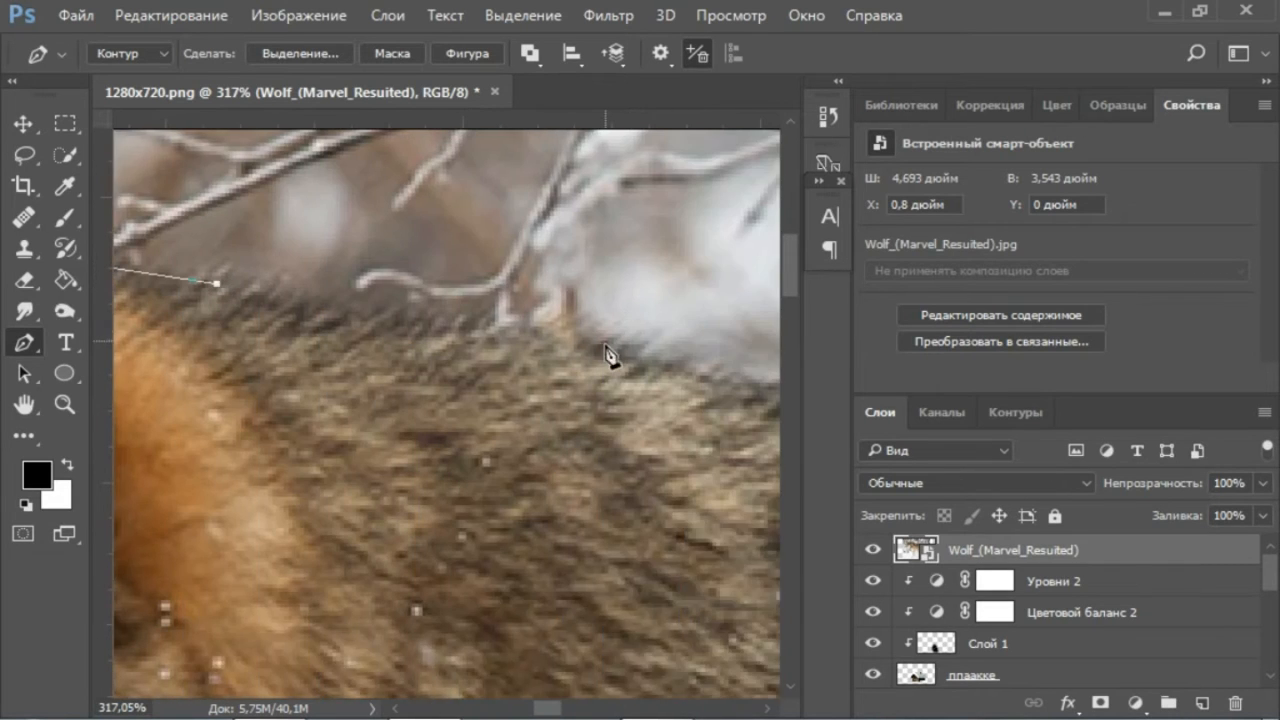
pyautogui.click(606, 347)
pyautogui.hscroll(3, 600, 370)
pyautogui.click(580, 422)
pyautogui.hscroll(3, 550, 450)
pyautogui.click(676, 500)
pyautogui.hscroll(4, 660, 505)
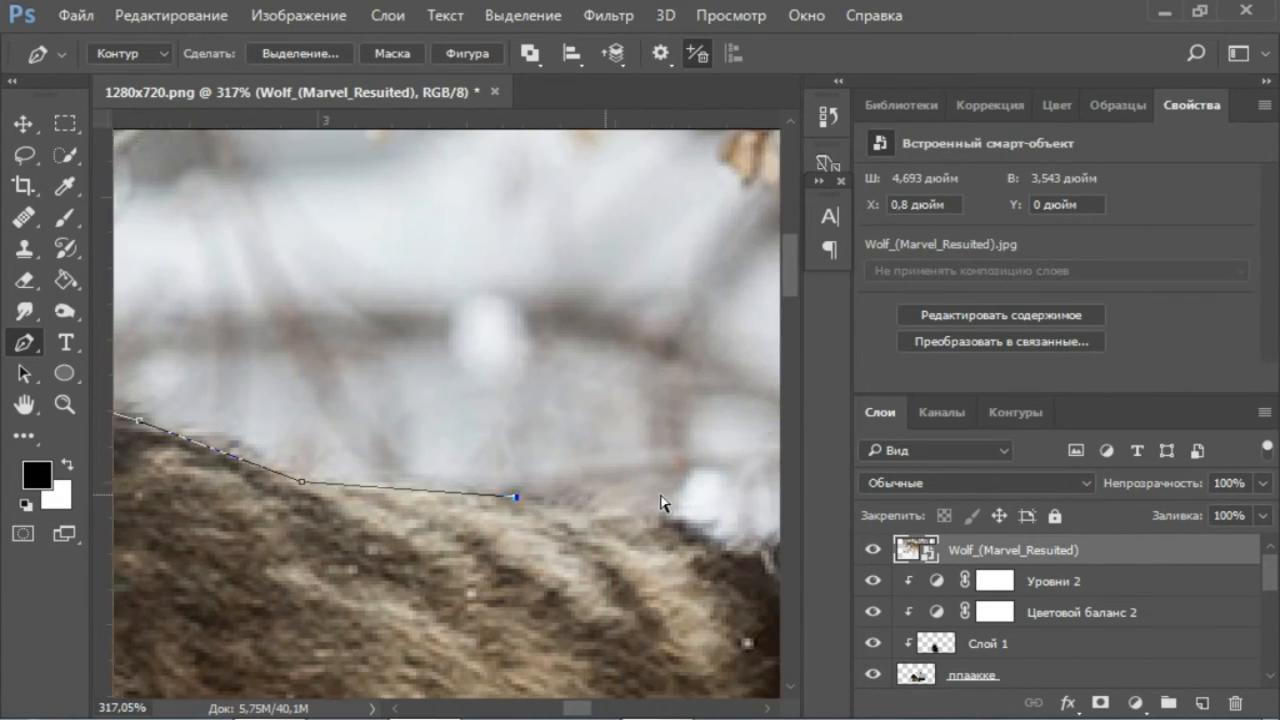
pyautogui.hscroll(2, 700, 545)
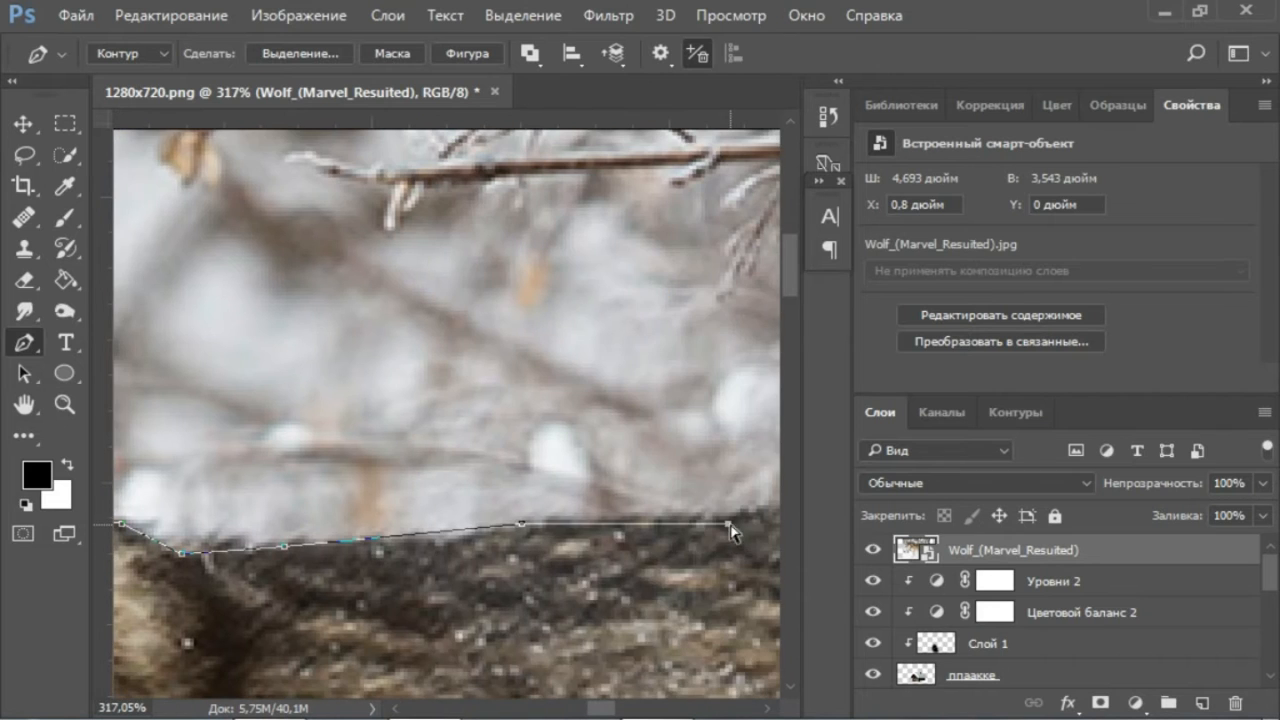
# Trace the path along the dark fur of the wolf's back towards the hindquarters.
pyautogui.hscroll(2, 738, 531)
pyautogui.click(738, 528)
pyautogui.hscroll(4, 700, 518)
pyautogui.click(636, 501)
pyautogui.hscroll(2, 660, 515)
pyautogui.click(678, 524)
pyautogui.hscroll(2, 678, 528)
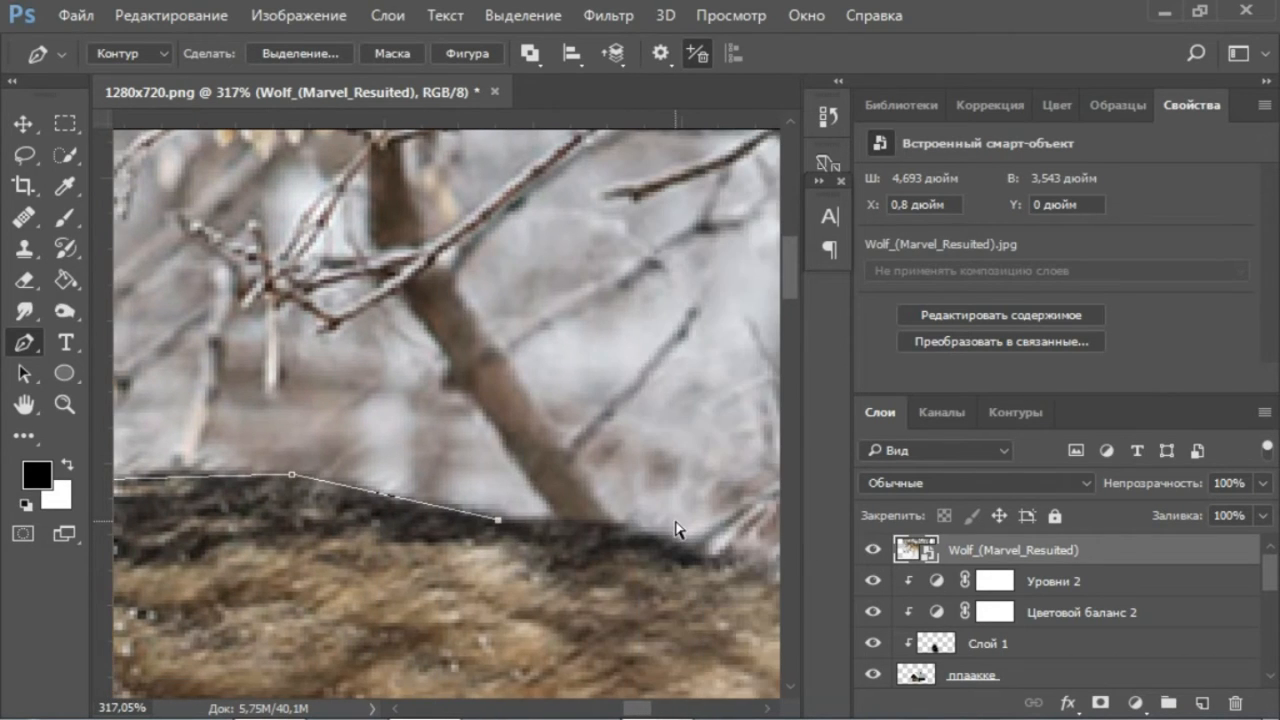
# Curve the path over the wolf's rump and down to the base of the tail.
pyautogui.hscroll(2, 676, 528)
pyautogui.click(660, 619)
pyautogui.hscroll(2, 655, 617)
pyautogui.scroll(-2, 638, 605)
pyautogui.click(631, 601)
pyautogui.scroll(-3, 640, 612)
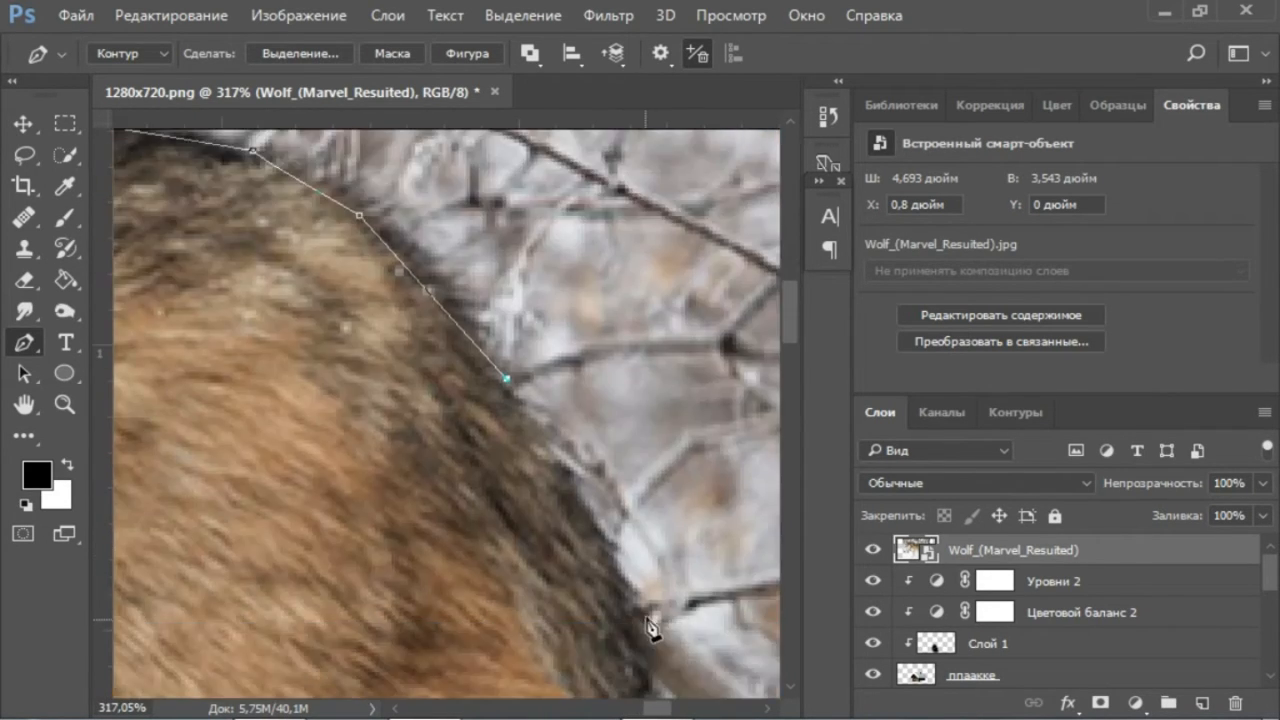
pyautogui.click(649, 618)
pyautogui.hscroll(3, 640, 622)
pyautogui.scroll(-3, 560, 600)
# Trace the path down the rear fur edge from the tail base to the middle of the tail.
pyautogui.click(428, 532)
pyautogui.scroll(-3, 440, 530)
pyautogui.click(543, 620)
pyautogui.scroll(-4, 542, 612)
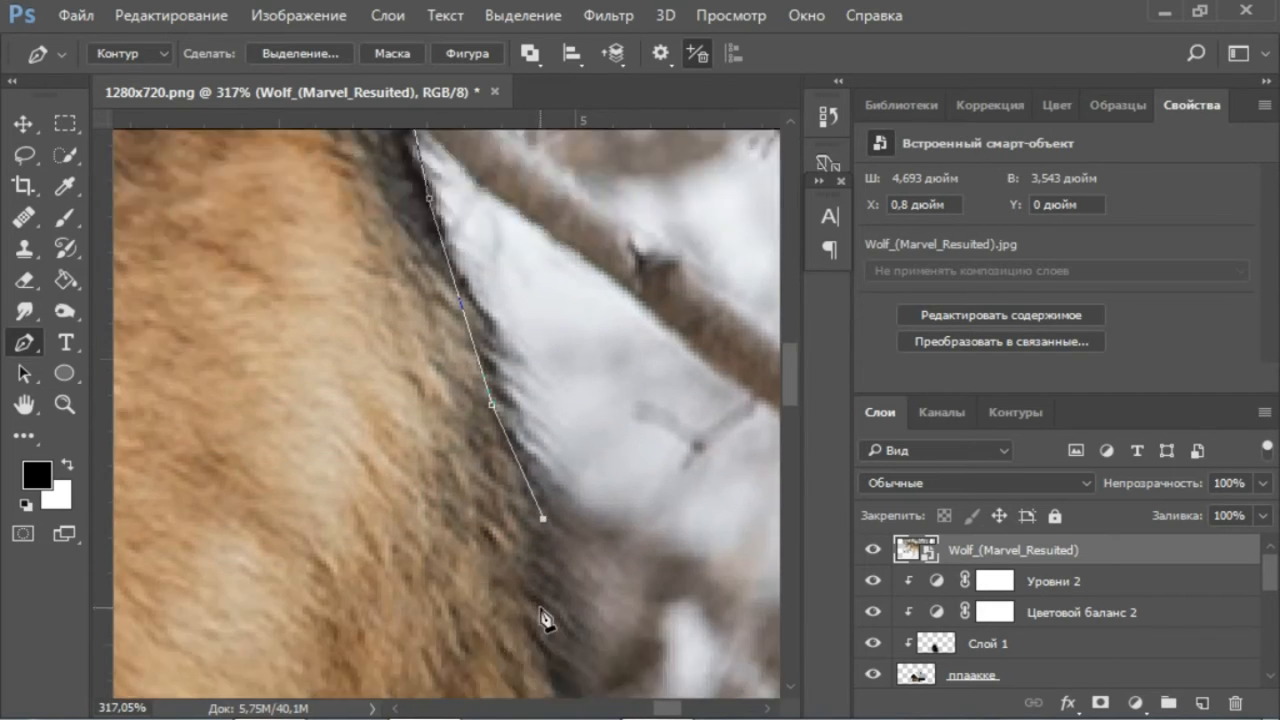
pyautogui.click(586, 615)
pyautogui.scroll(-4, 572, 620)
pyautogui.hscroll(2, 566, 600)
pyautogui.click(563, 534)
pyautogui.click(590, 638)
pyautogui.scroll(-7, 600, 642)
pyautogui.hscroll(2, 590, 645)
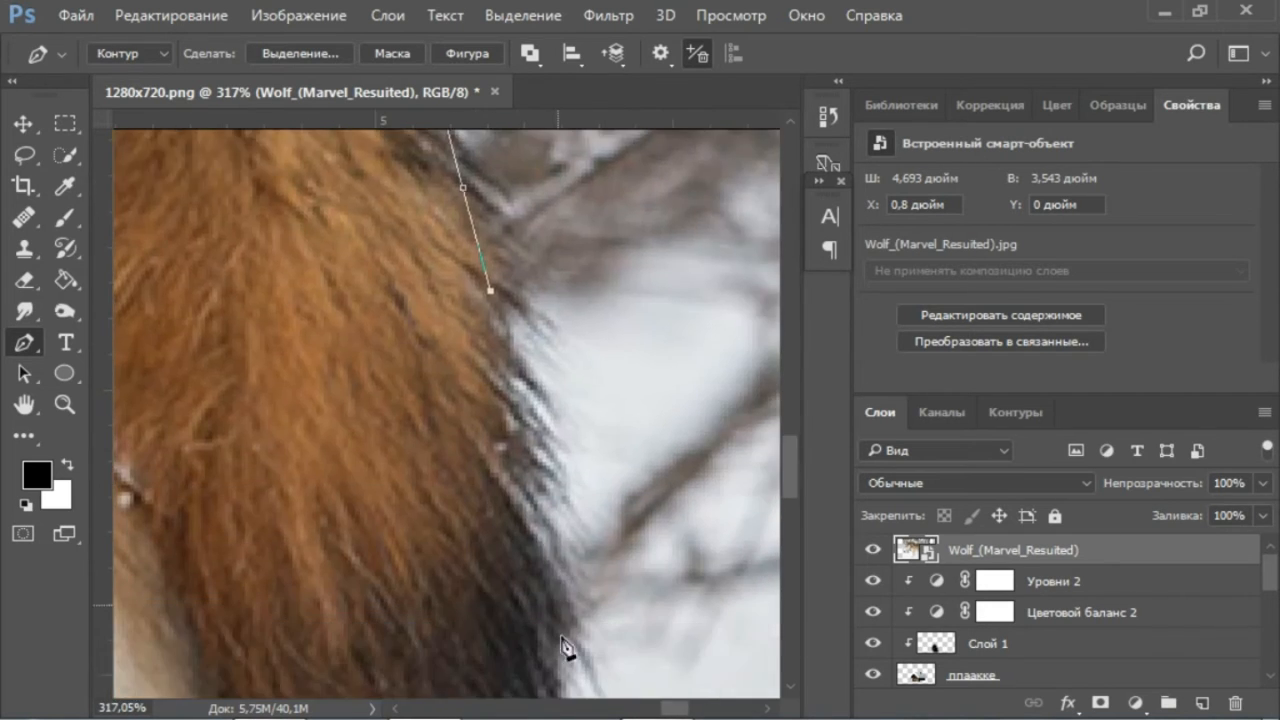
# Trace the path down the lower tail and around its tip to the back edge of the hind leg.
pyautogui.click(563, 644)
pyautogui.scroll(-4, 570, 646)
pyautogui.click(580, 648)
pyautogui.scroll(-4, 578, 645)
pyautogui.click(546, 616)
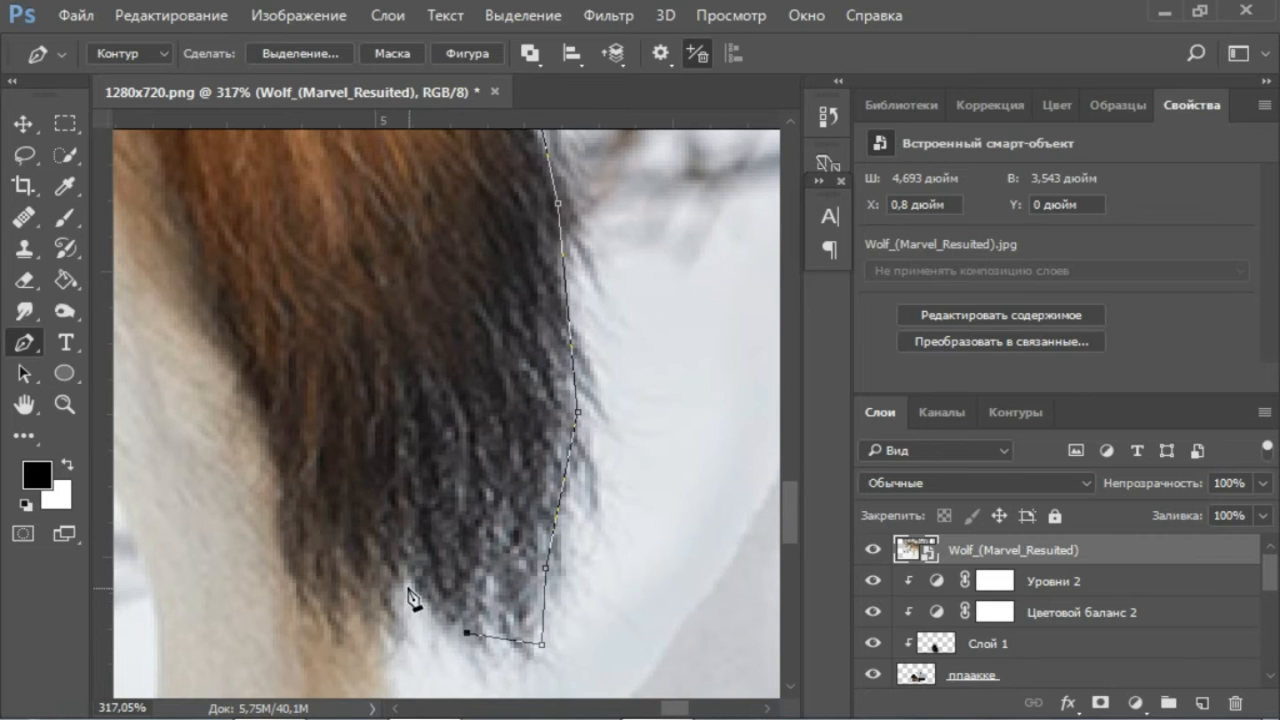
pyautogui.click(376, 645)
# Take the path down the back edge of the rearmost hind leg and around its foot in the snow.
pyautogui.scroll(-2, 376, 645)
pyautogui.click(374, 608)
pyautogui.scroll(-2, 372, 560)
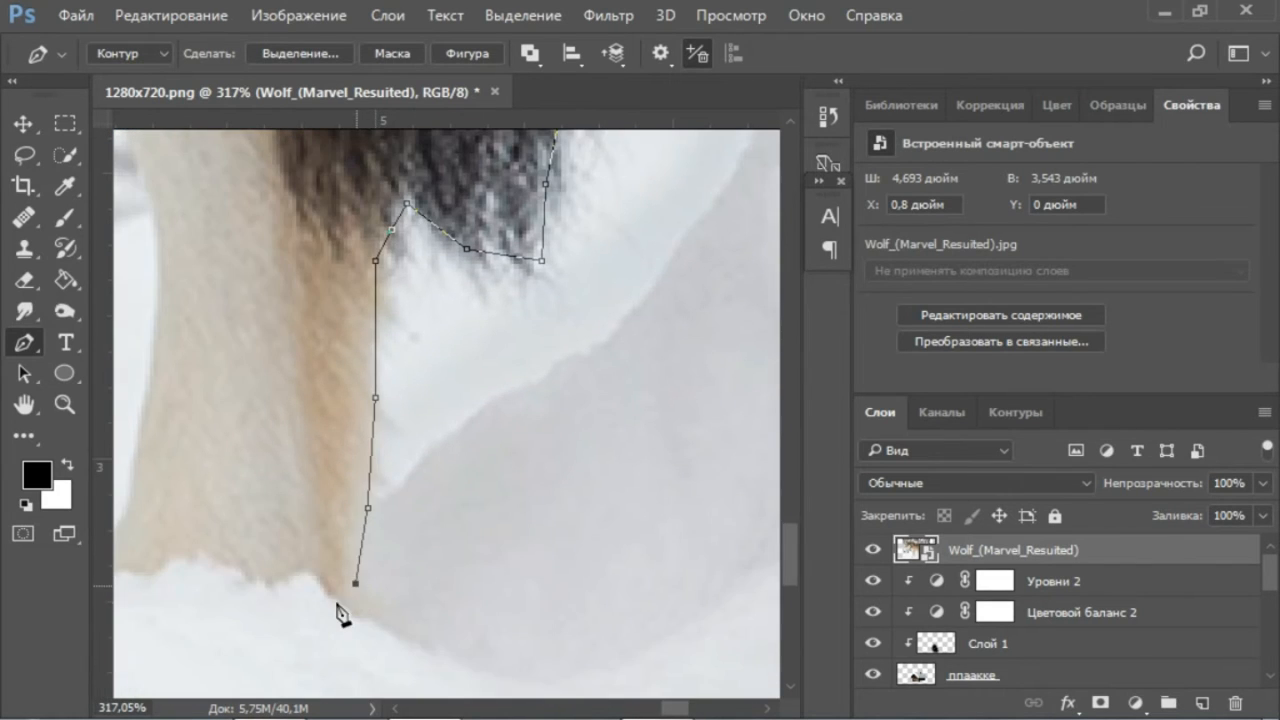
pyautogui.scroll(-5, 337, 607)
pyautogui.click(312, 653)
pyautogui.hscroll(-2, 313, 650)
pyautogui.click(299, 589)
pyautogui.scroll(3, 318, 562)
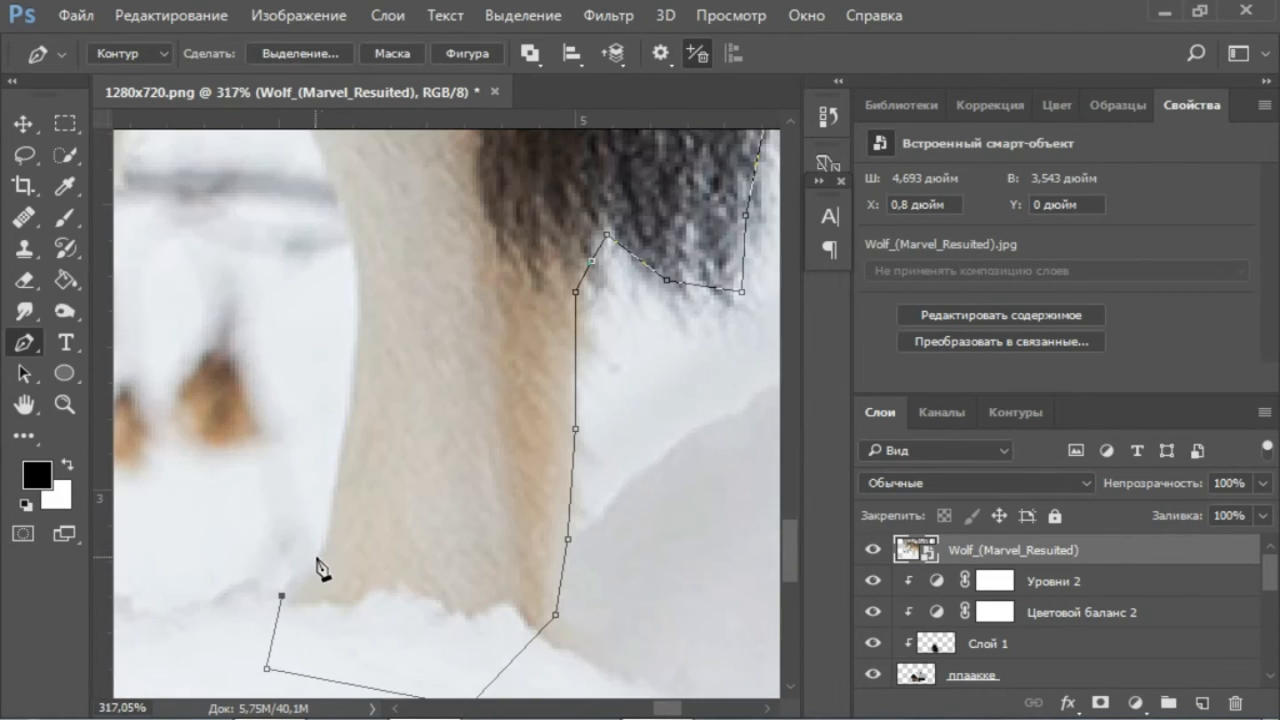
# Trace the path up the front edge of the rearmost hind leg to the top of the gap between the hind legs.
pyautogui.click(361, 321)
pyautogui.scroll(3, 355, 410)
pyautogui.click(329, 395)
pyautogui.scroll(2, 300, 405)
pyautogui.hscroll(-3, 255, 409)
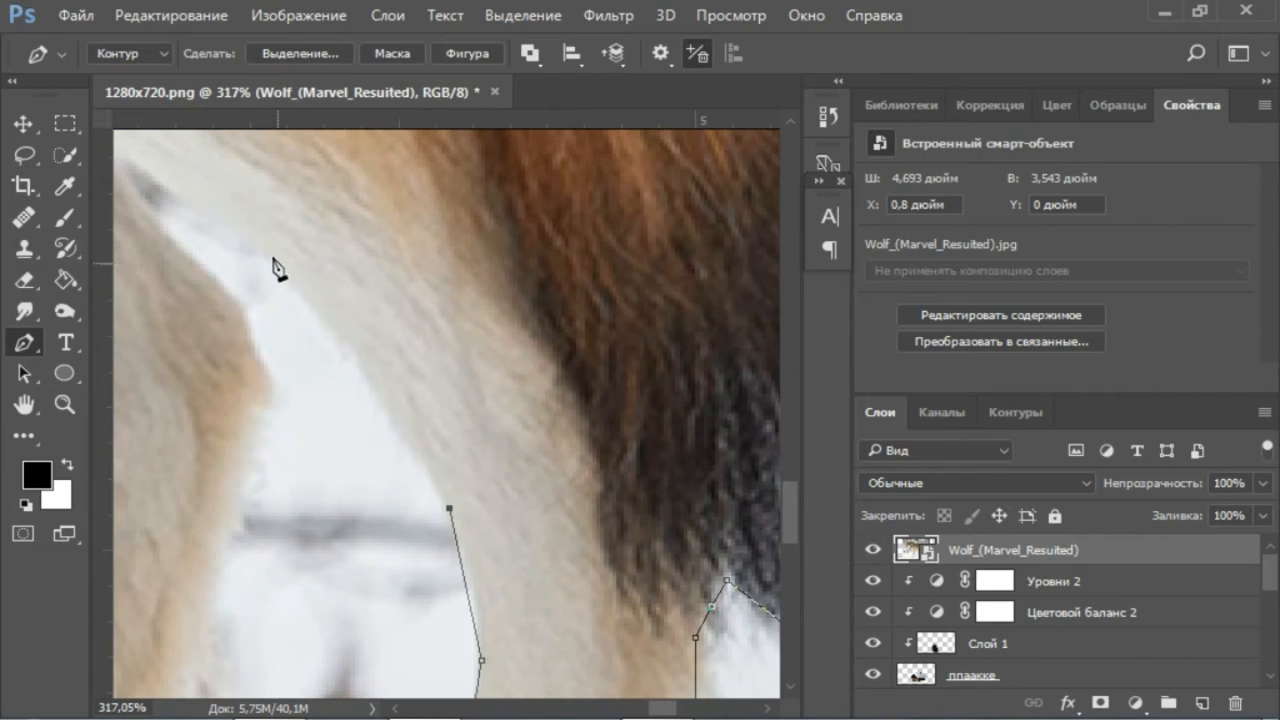
pyautogui.click(272, 258)
pyautogui.hscroll(-3, 286, 242)
pyautogui.scroll(3, 222, 258)
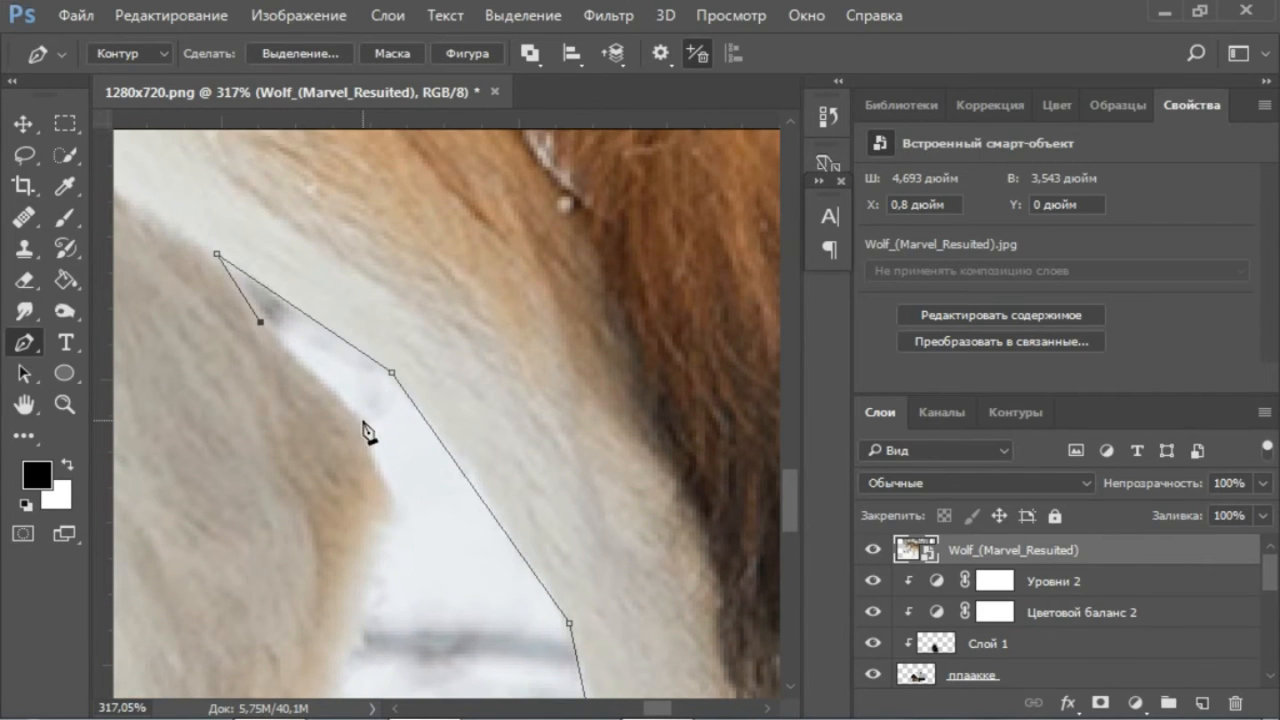
# Trace the path down the back edge of the other hind leg towards the snow.
pyautogui.click(363, 421)
pyautogui.scroll(-2, 376, 436)
pyautogui.click(387, 451)
pyautogui.scroll(-3, 350, 500)
pyautogui.click(320, 535)
pyautogui.scroll(-5, 312, 520)
pyautogui.click(268, 502)
pyautogui.scroll(-3, 258, 505)
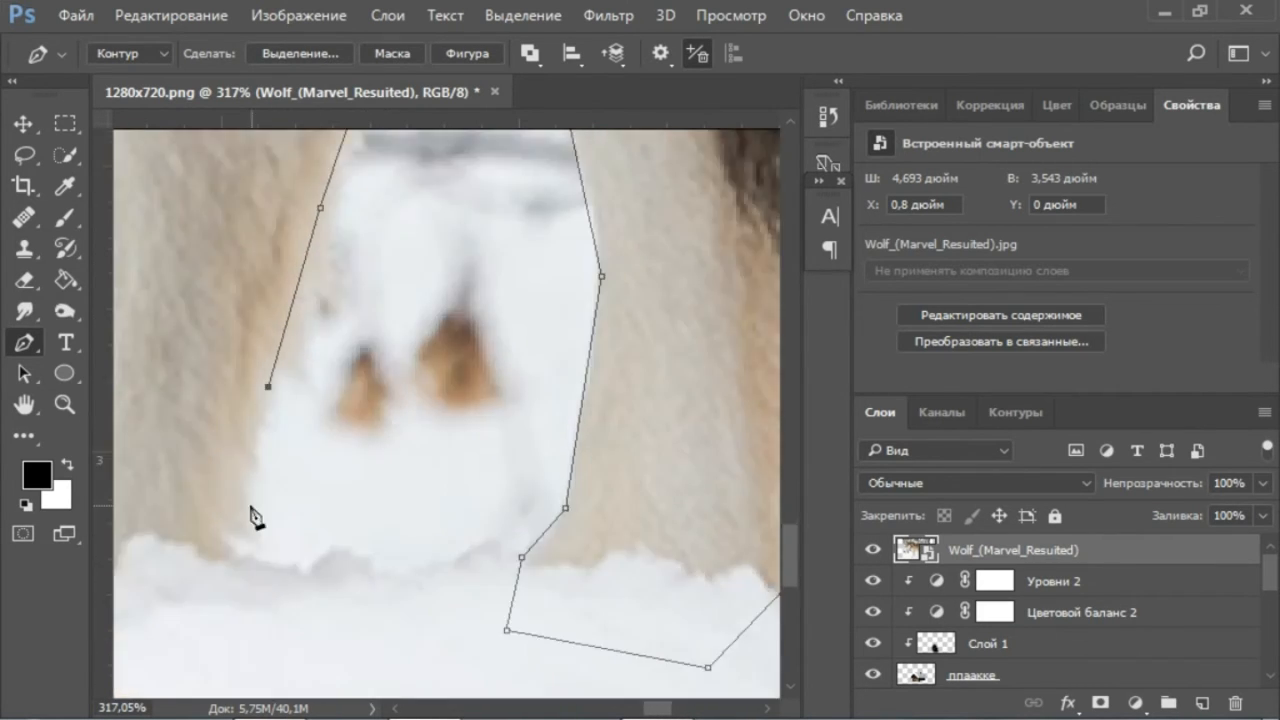
# Take the path down the back of the hind leg into the snow and around its foot to the toes.
pyautogui.click(241, 563)
pyautogui.scroll(-3, 232, 525)
pyautogui.hscroll(-5, 217, 514)
pyautogui.scroll(-5, 390, 535)
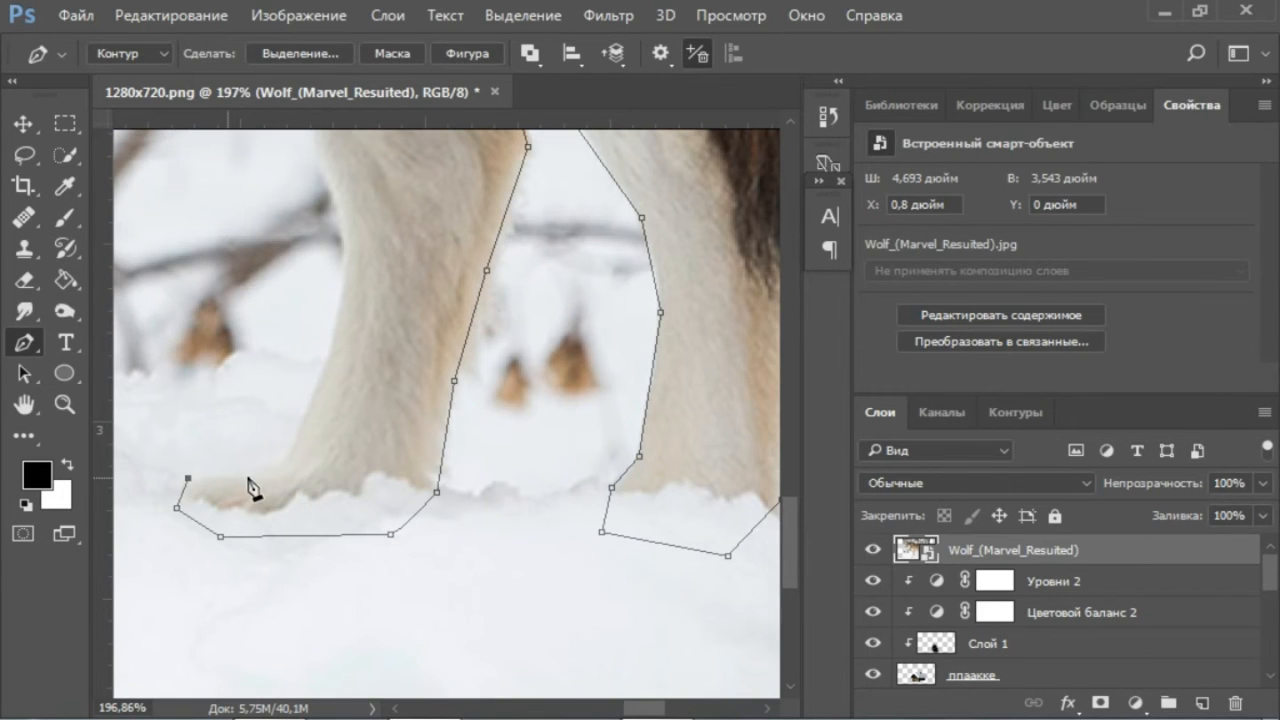
# Trace the path over the hind foot and up the front edge of the hind leg towards the belly.
pyautogui.click(345, 241)
pyautogui.scroll(5, 280, 468)
pyautogui.click(297, 443)
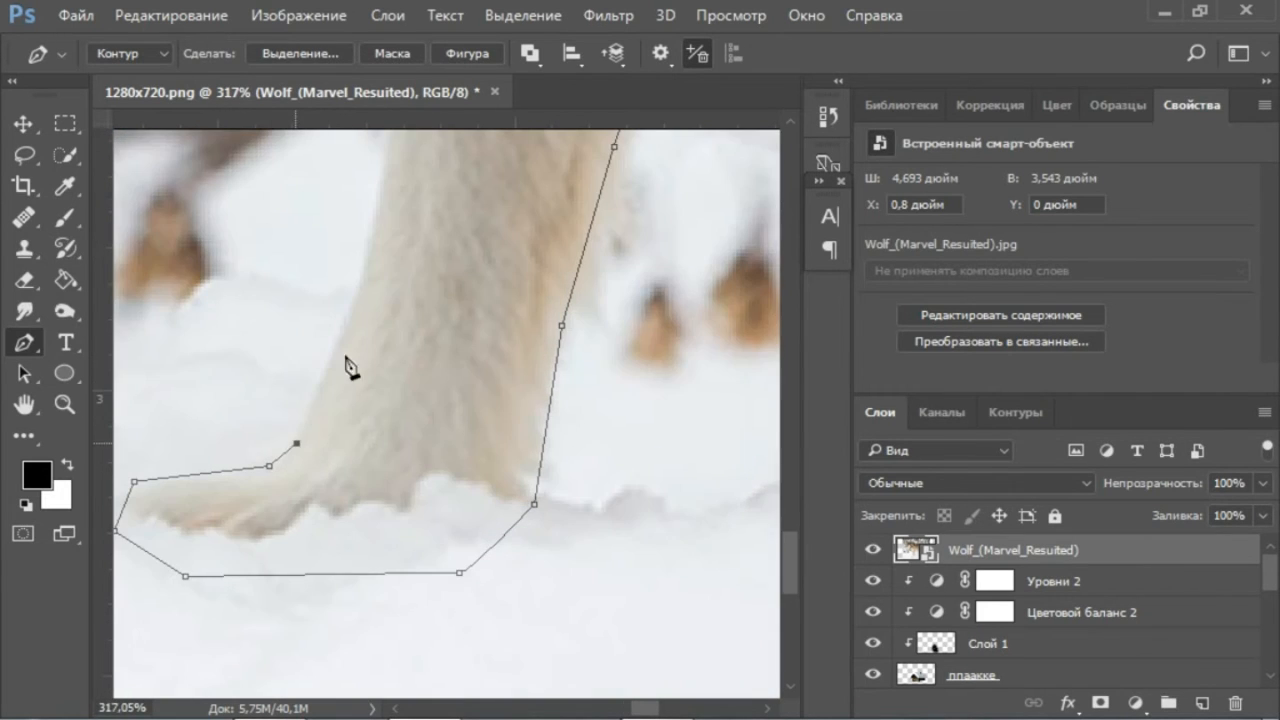
pyautogui.click(369, 267)
pyautogui.scroll(4, 440, 345)
pyautogui.click(391, 338)
pyautogui.scroll(4, 434, 405)
pyautogui.click(281, 299)
pyautogui.scroll(8, 351, 410)
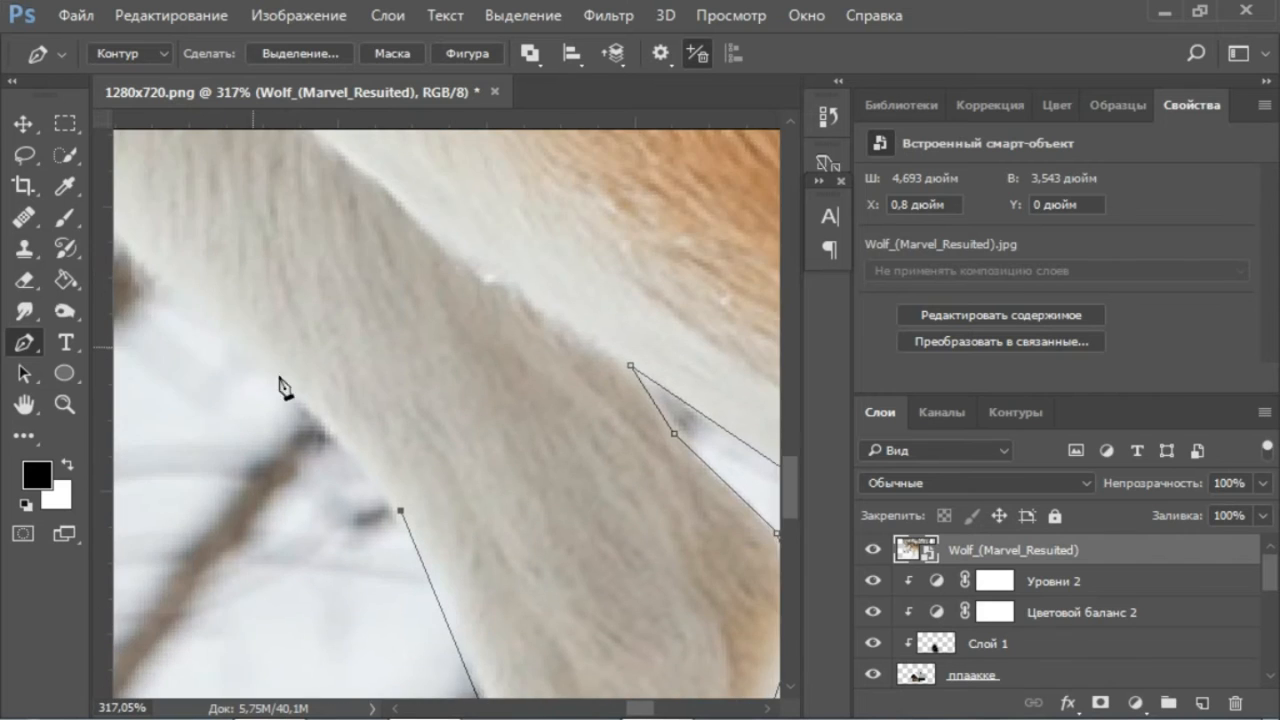
# Trace the path along the underside of the wolf's belly towards the front leg.
pyautogui.scroll(-3, 298, 430)
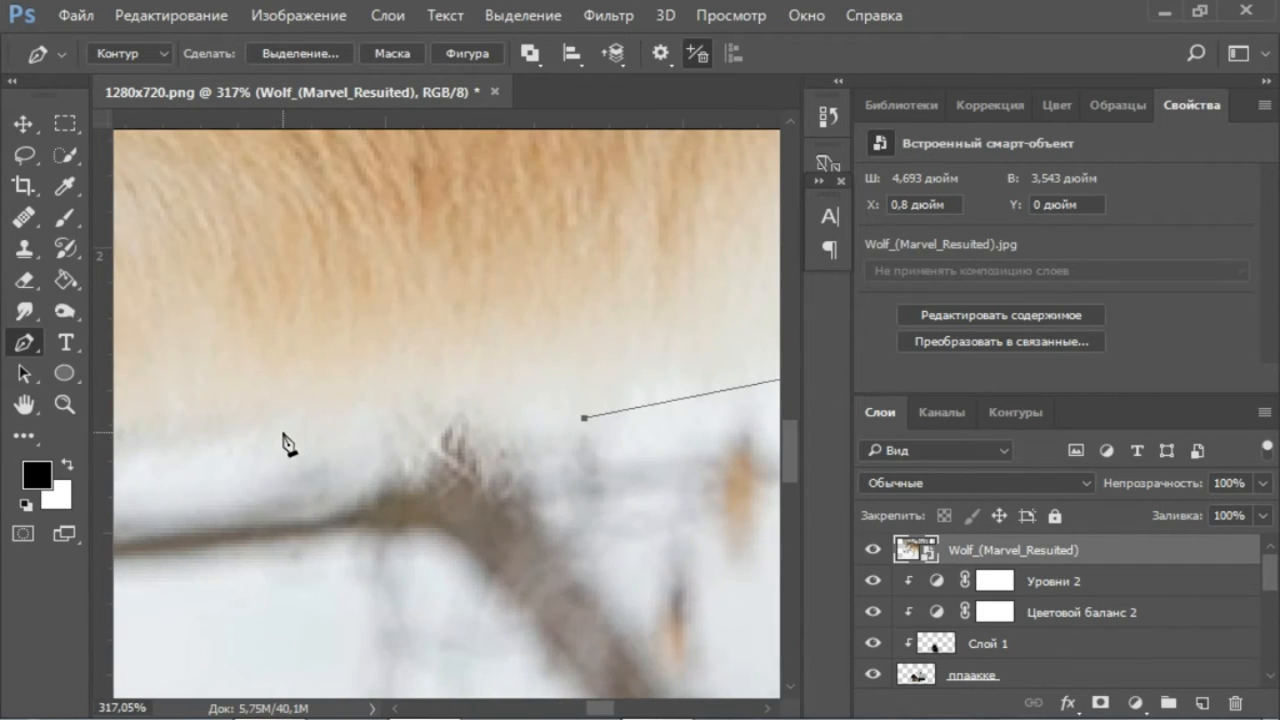
pyautogui.click(323, 422)
pyautogui.click(297, 433)
# Take the path around the corner behind the front leg and down the leg's back edge.
pyautogui.scroll(-9, 281, 487)
pyautogui.click(306, 505)
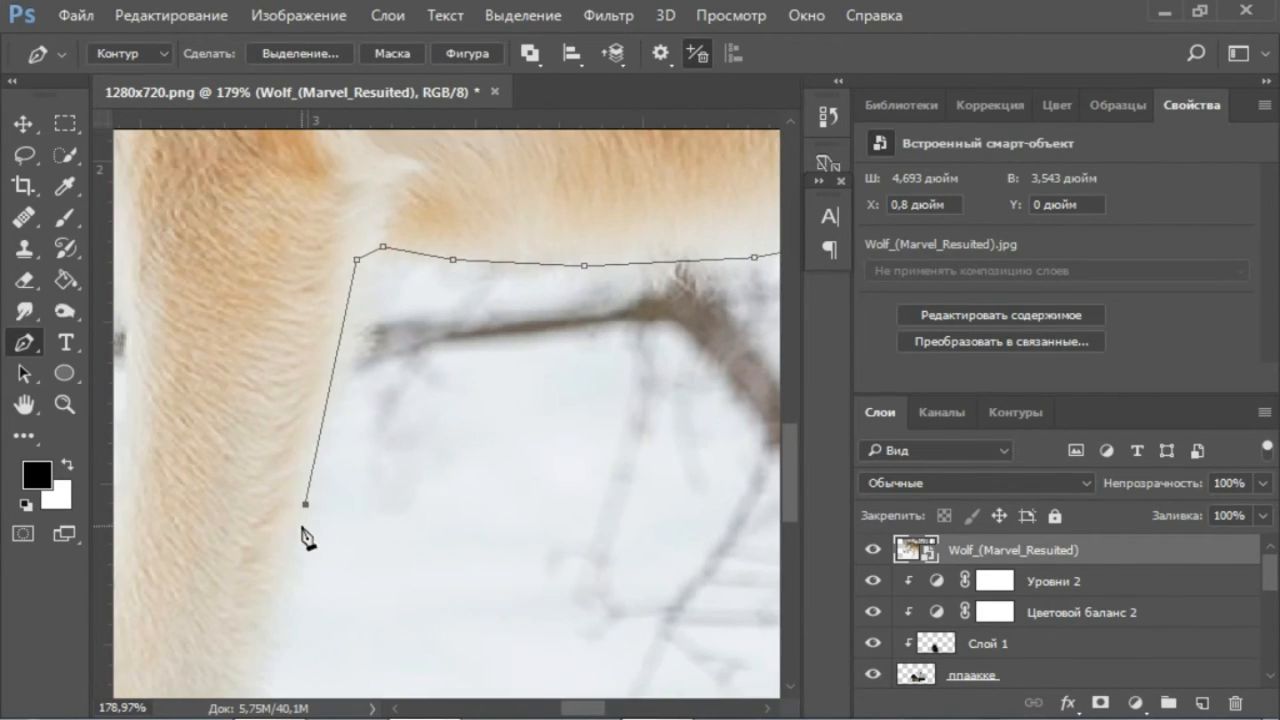
pyautogui.scroll(-10, 290, 523)
pyautogui.click(249, 529)
pyautogui.scroll(-5, 235, 525)
pyautogui.click(224, 516)
# Trace the path along the lower front leg and beneath the front paws, closing the wolf's outer outline.
pyautogui.scroll(-5, 232, 553)
pyautogui.hscroll(-4, 300, 570)
pyautogui.scroll(8, 320, 584)
pyautogui.click(323, 560)
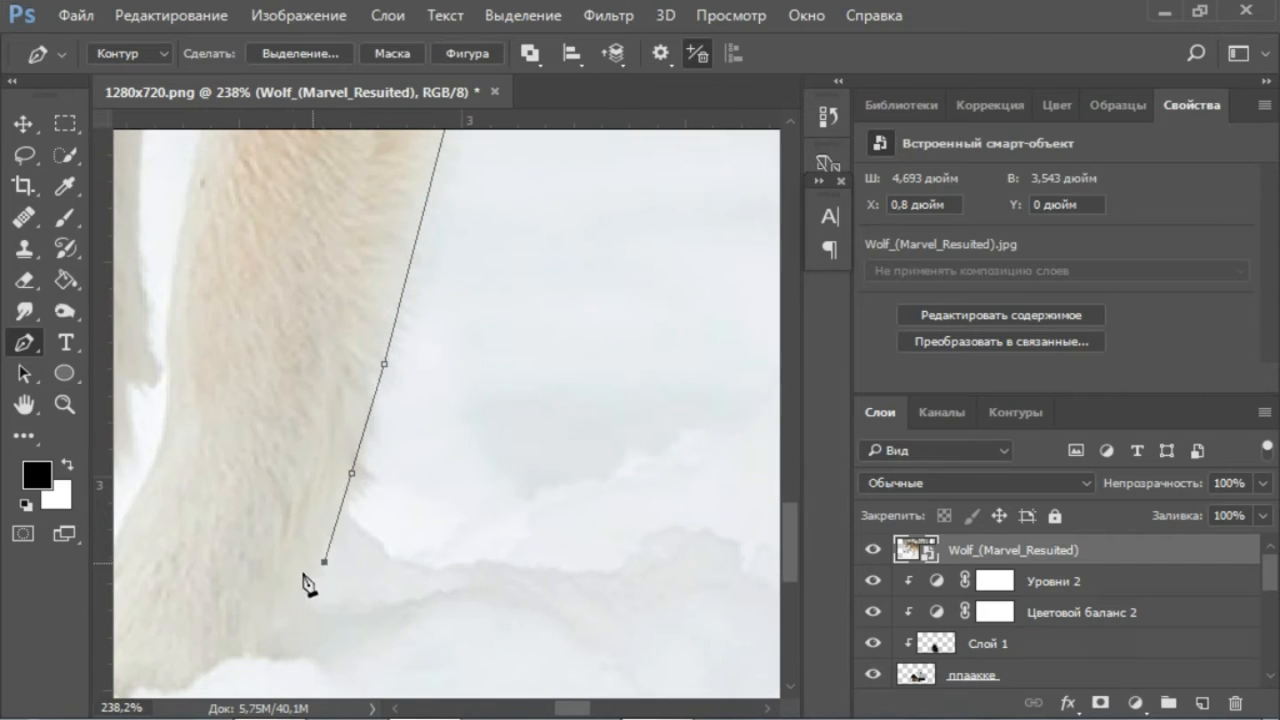
pyautogui.click(280, 620)
pyautogui.scroll(-5, 278, 621)
pyautogui.hscroll(-4, 256, 618)
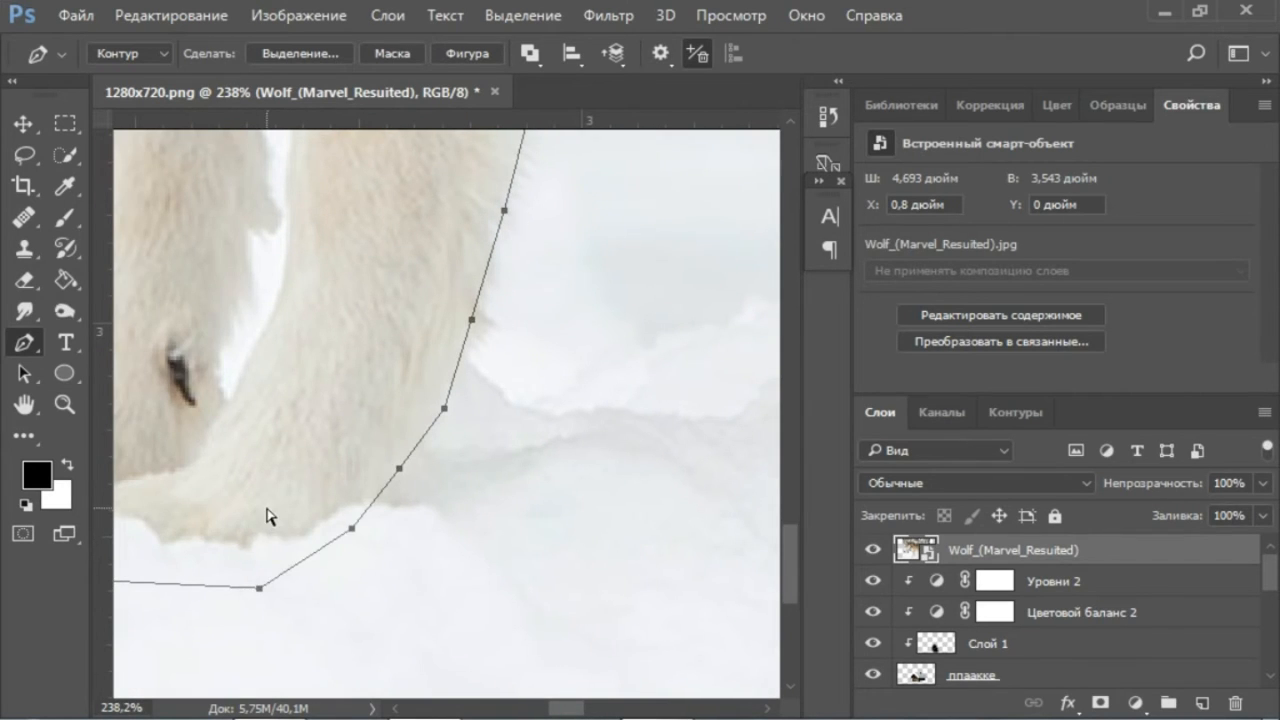
# Start a separate path in the gap between the front legs and trace its front side up to the top.
pyautogui.scroll(4, 255, 470)
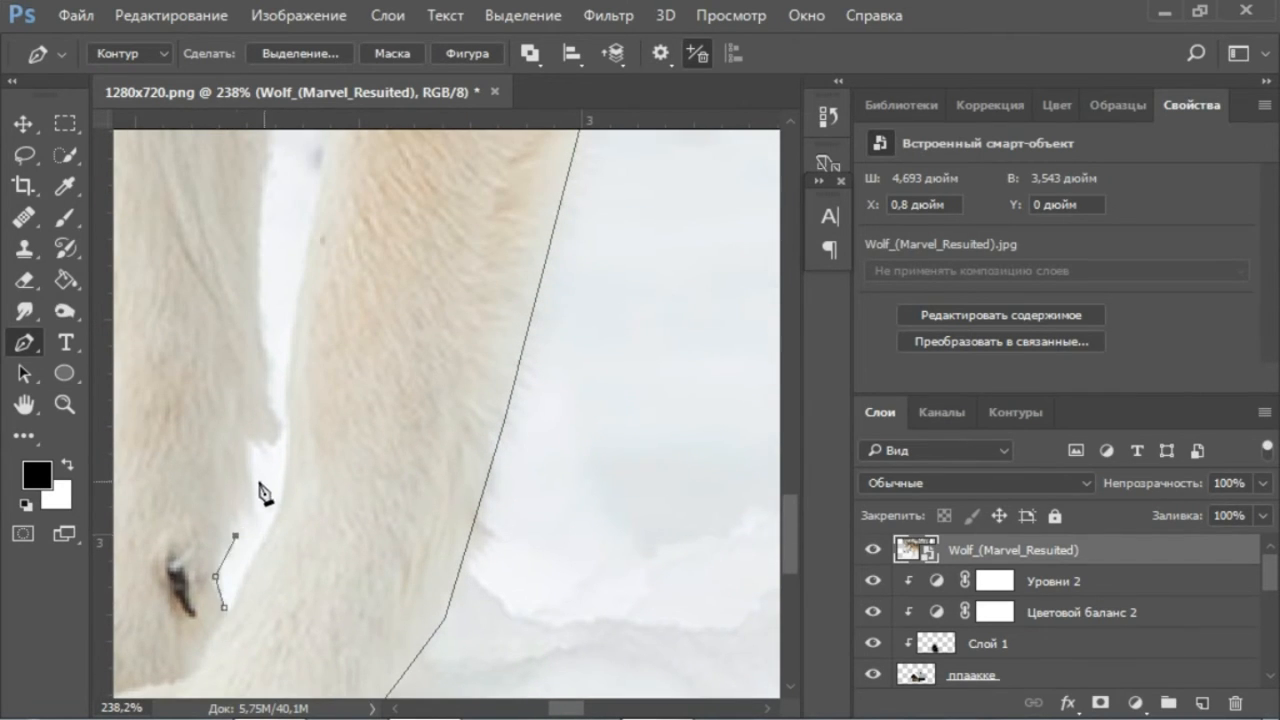
pyautogui.scroll(4, 268, 390)
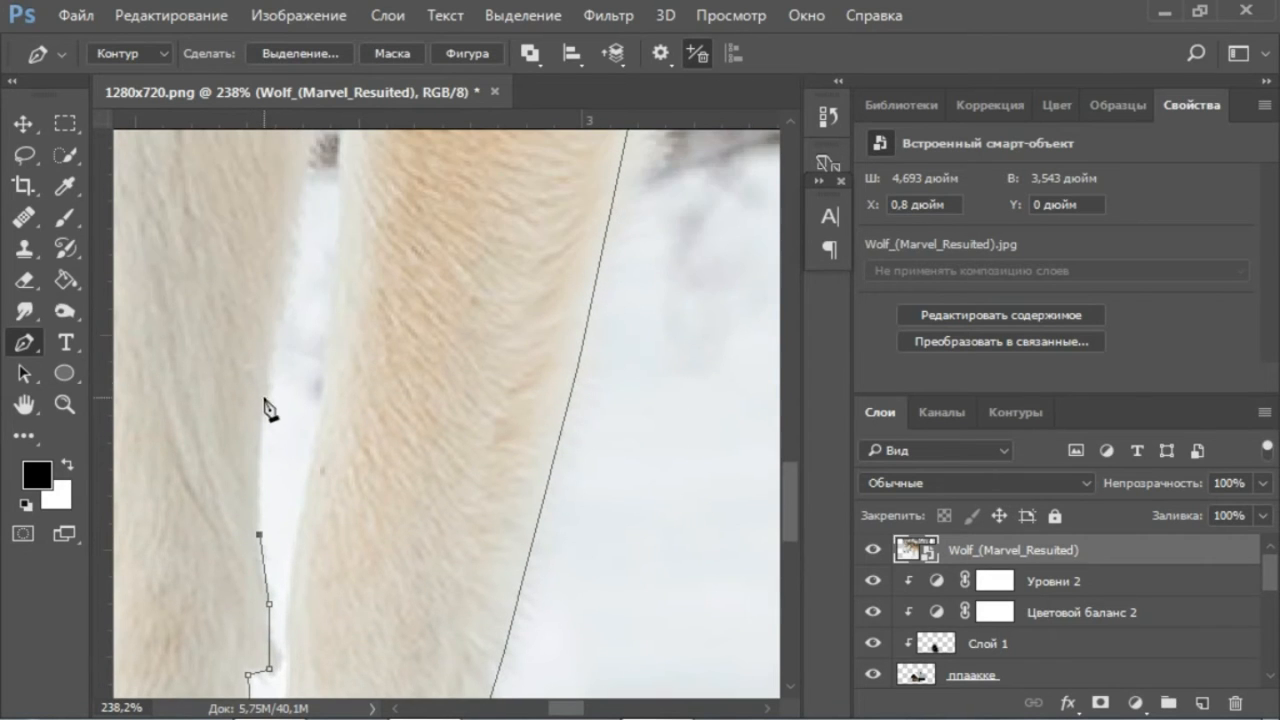
pyautogui.scroll(4, 296, 348)
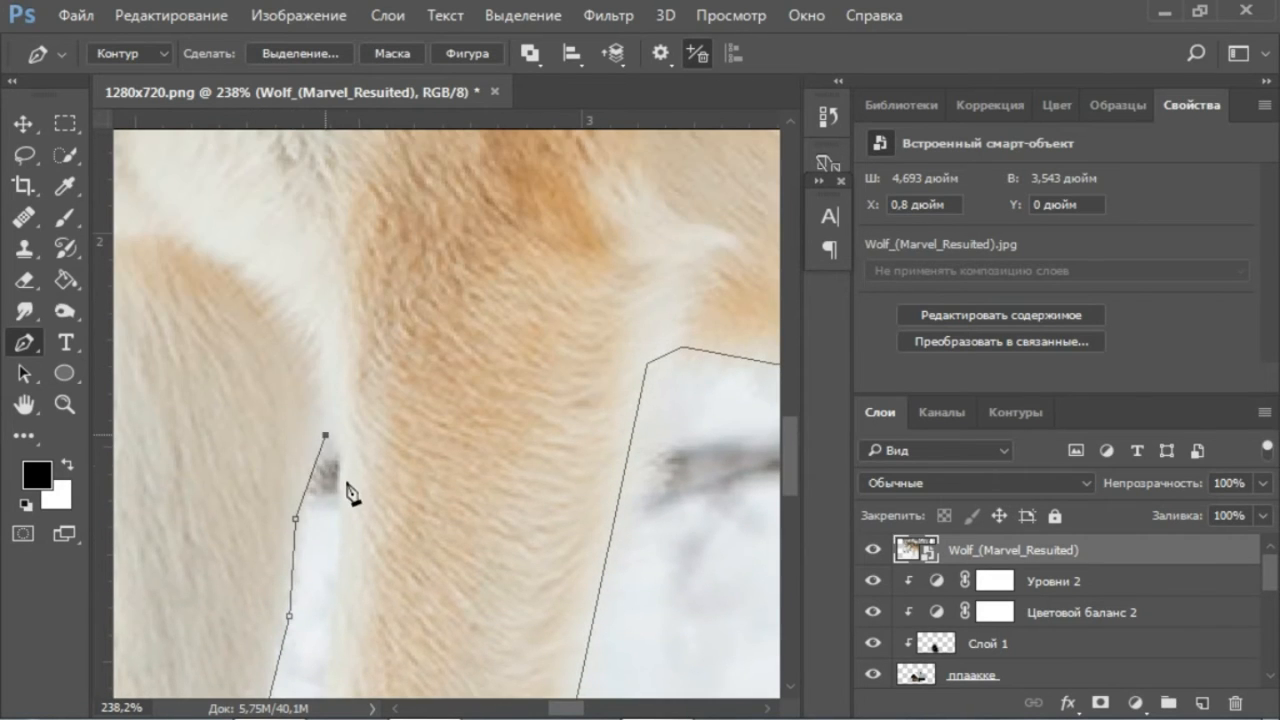
# Trace the gap's opposite side down between the front legs and close the inner path at its starting point.
pyautogui.click(347, 478)
pyautogui.scroll(-4, 335, 500)
pyautogui.click(328, 484)
pyautogui.scroll(-3, 320, 482)
pyautogui.click(308, 477)
pyautogui.scroll(-2, 302, 475)
pyautogui.click(293, 472)
pyautogui.scroll(-2, 293, 468)
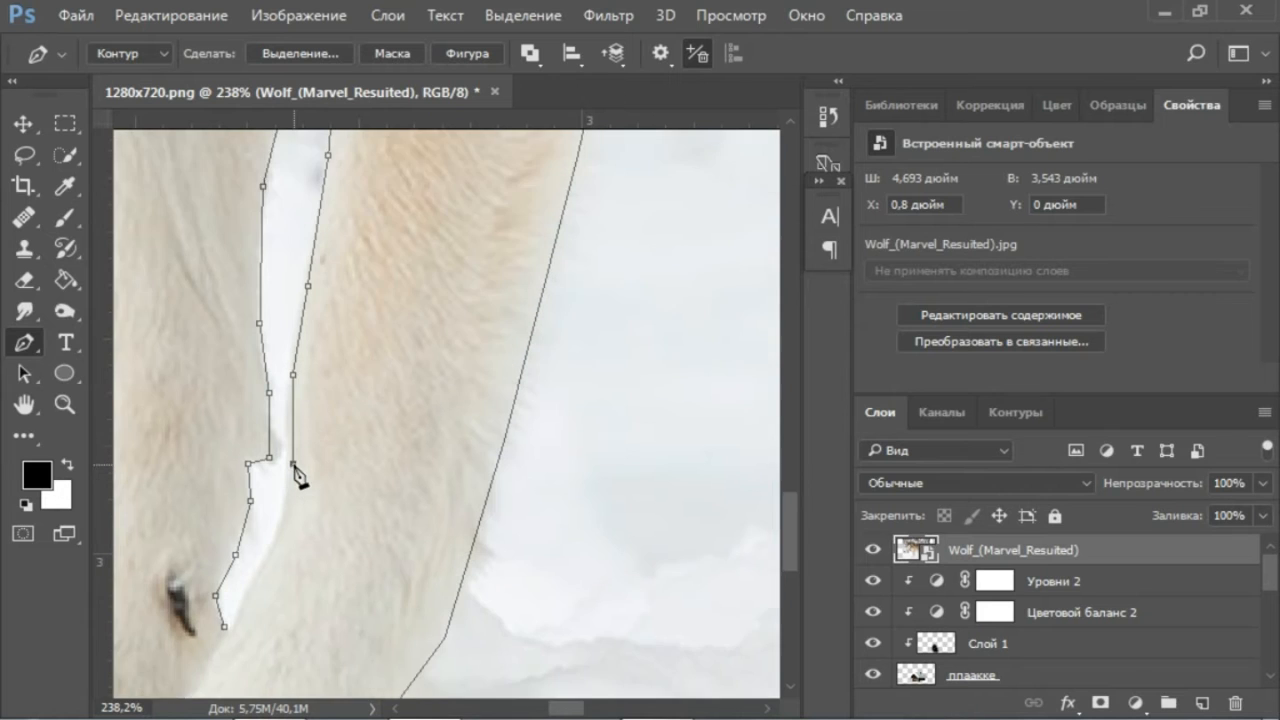
pyautogui.scroll(-1, 296, 480)
pyautogui.scroll(-6, 258, 480)
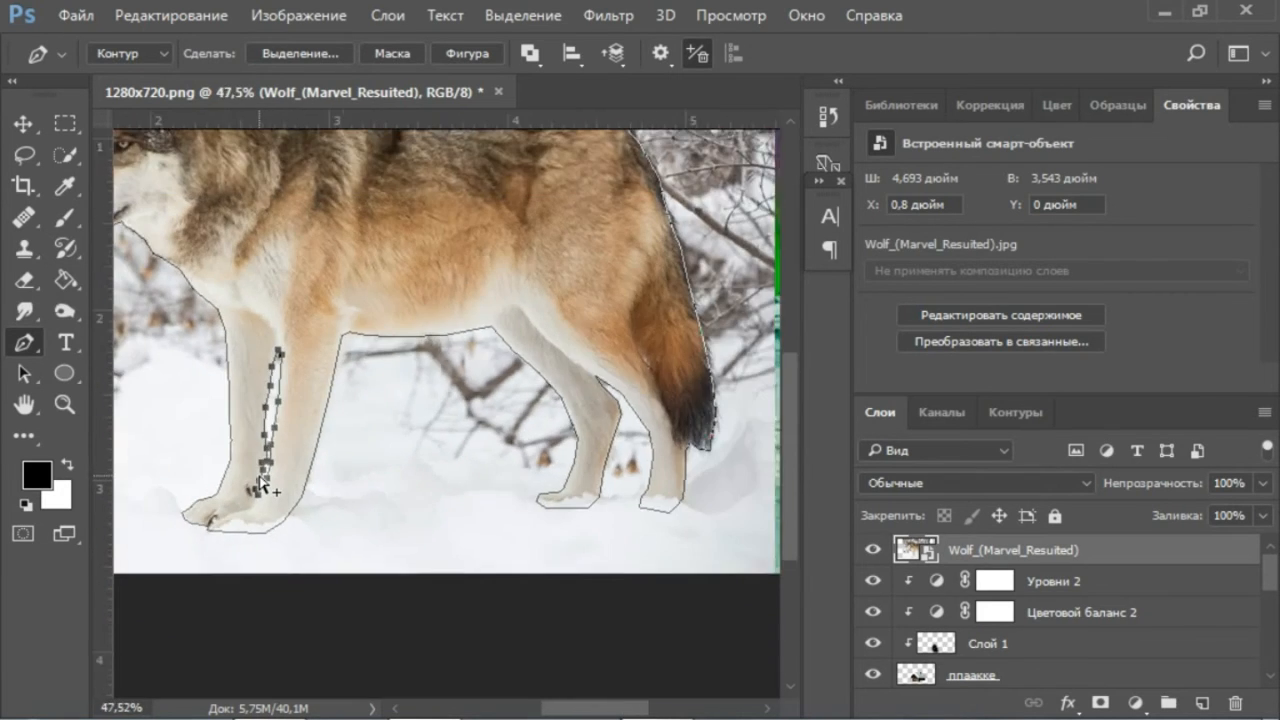
# Add a layer mask and a vector mask from the drawn path to the wolf layer to cut out the wolf.
pyautogui.click(1098, 703)
pyautogui.click(1098, 703)
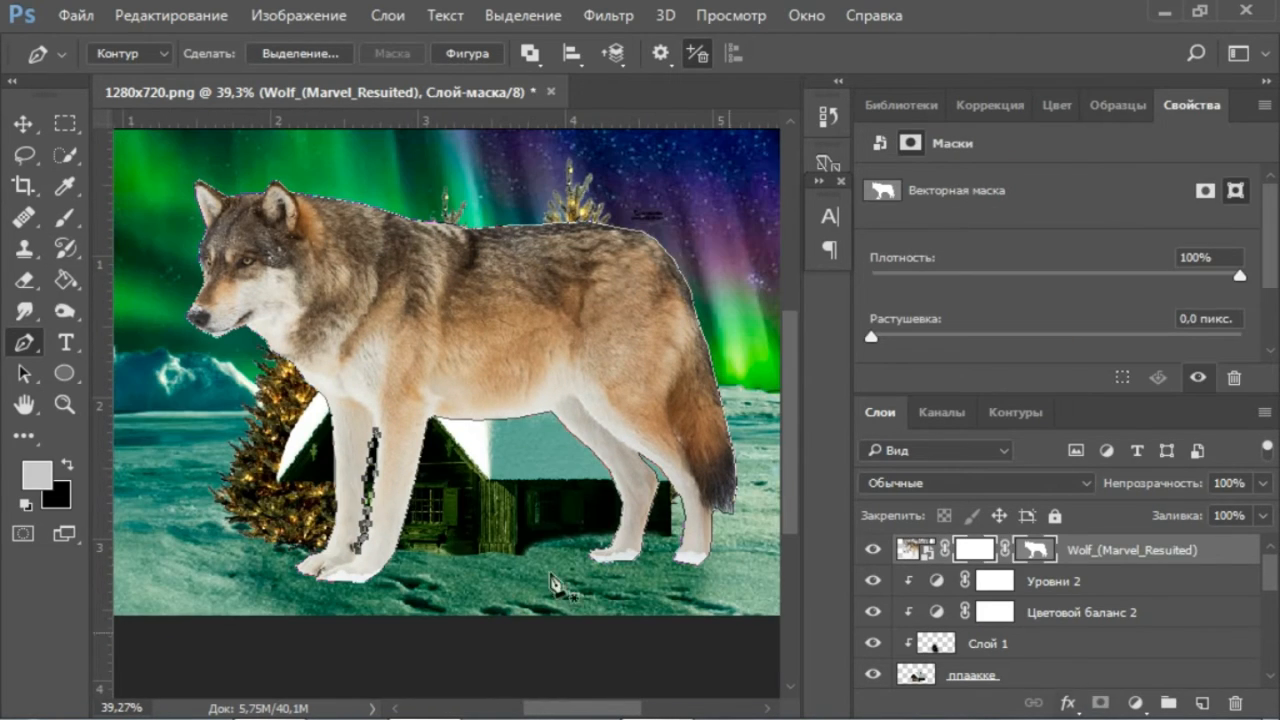
pyautogui.press('v')
pyautogui.scroll(-3, 470, 320)
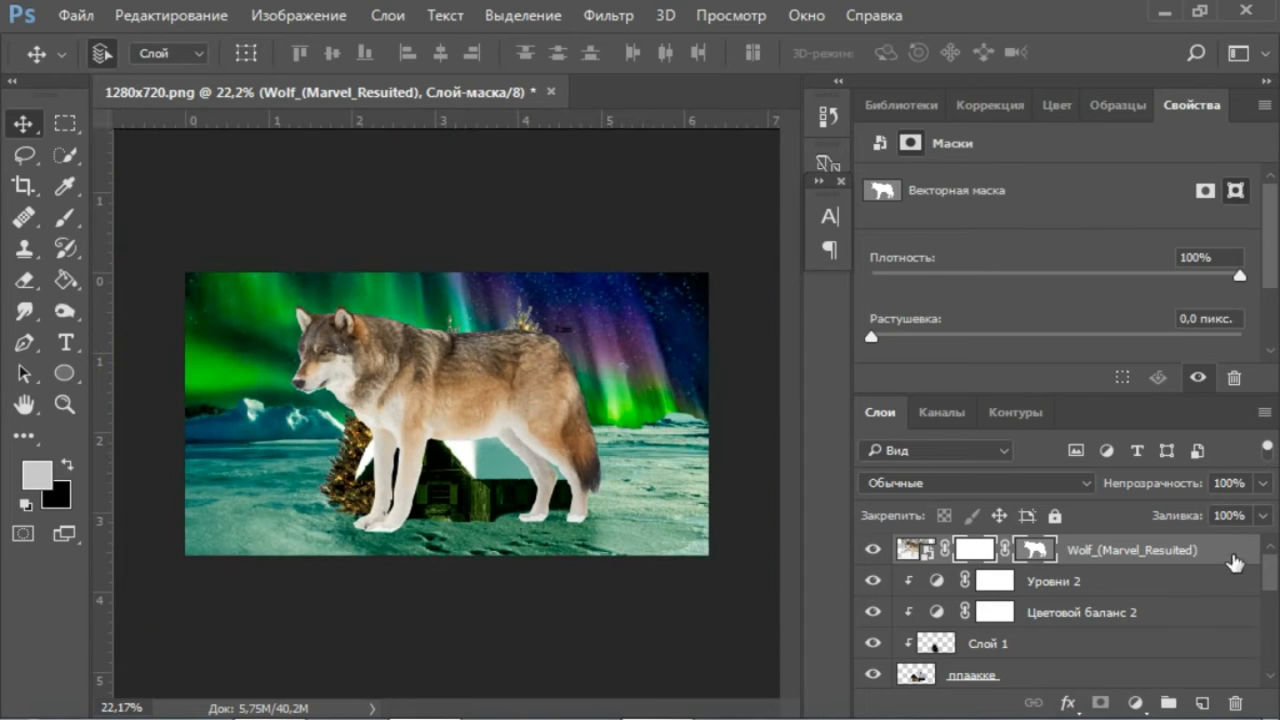
# Move the wolf layer down the layer stack, below the Christmas trees and directly above Слой 2.
pyautogui.moveTo(1220, 555); pyautogui.dragTo(1188, 685)
pyautogui.moveTo(1060, 697); pyautogui.dragTo(1045, 605)
pyautogui.moveTo(1217, 588); pyautogui.dragTo(1133, 600)
# Flip the wolf horizontally, scale it to 93.04% and place it behind the cabin with its head over the aurora sky.
pyautogui.hotkey('ctrl', 't')
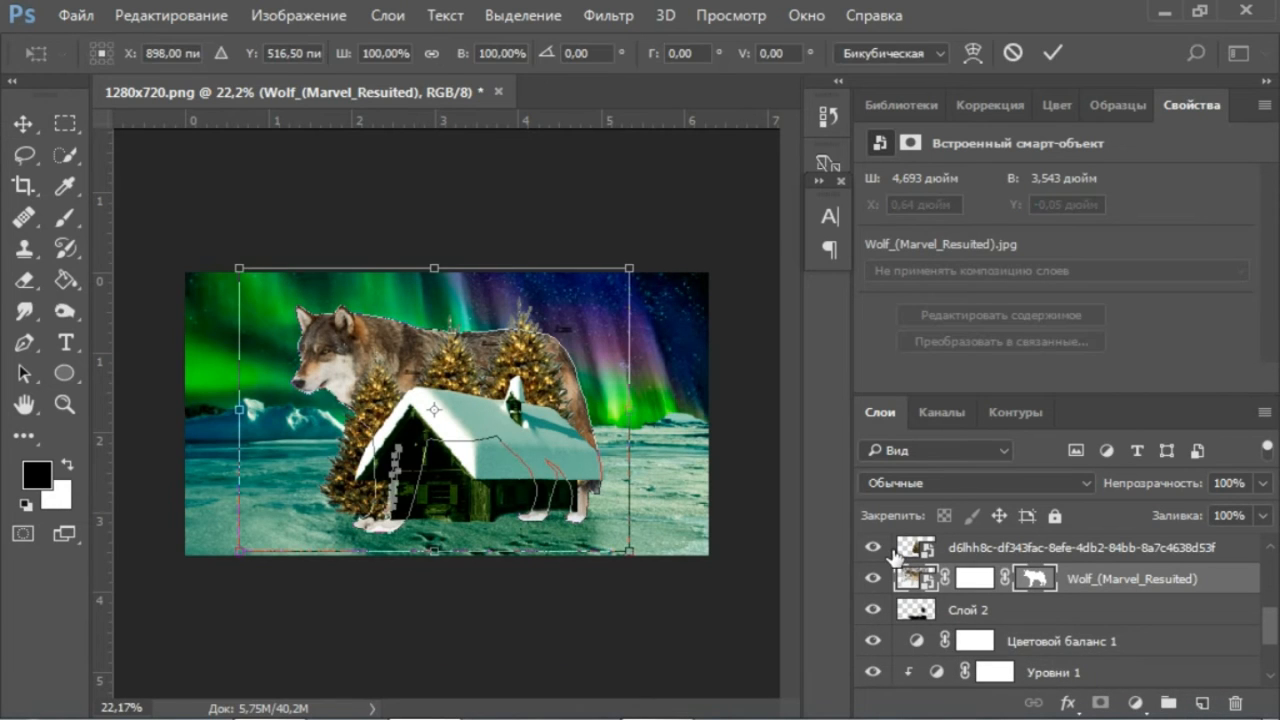
pyautogui.rightClick(583, 330)
pyautogui.click(660, 674)
pyautogui.moveTo(577, 460); pyautogui.dragTo(625, 466)
pyautogui.keyDown('alt'); pyautogui.keyDown('shift'); pyautogui.moveTo(696, 556); pyautogui.dragTo(682, 546); pyautogui.keyUp('shift'); pyautogui.keyUp('alt')
pyautogui.moveTo(608, 491); pyautogui.dragTo(667, 467)
pyautogui.press('Return')
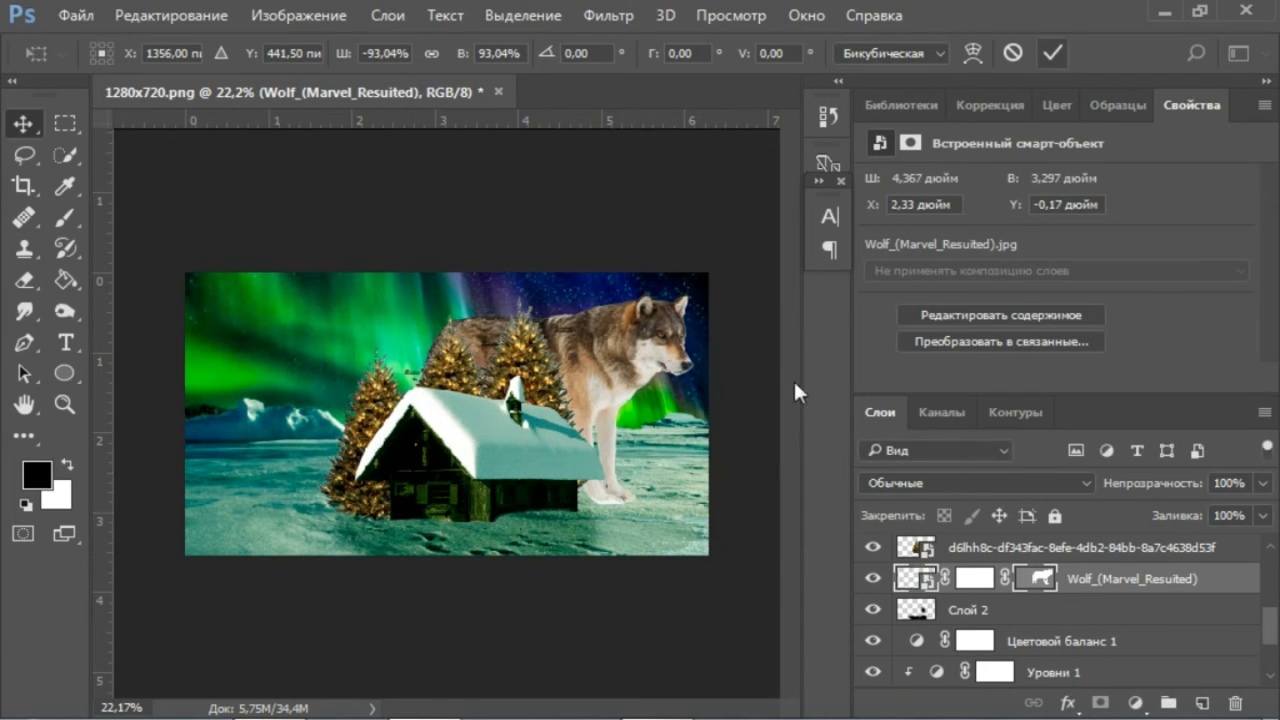
# Shift the wolf slightly down and to the left behind the cabin.
pyautogui.hotkey('ctrl', 'Down')
pyautogui.hotkey('ctrl', 'Down')
pyautogui.hotkey('ctrl', 'Down')
pyautogui.hotkey('ctrl', 'Down')
pyautogui.hotkey('ctrl', 'Down')
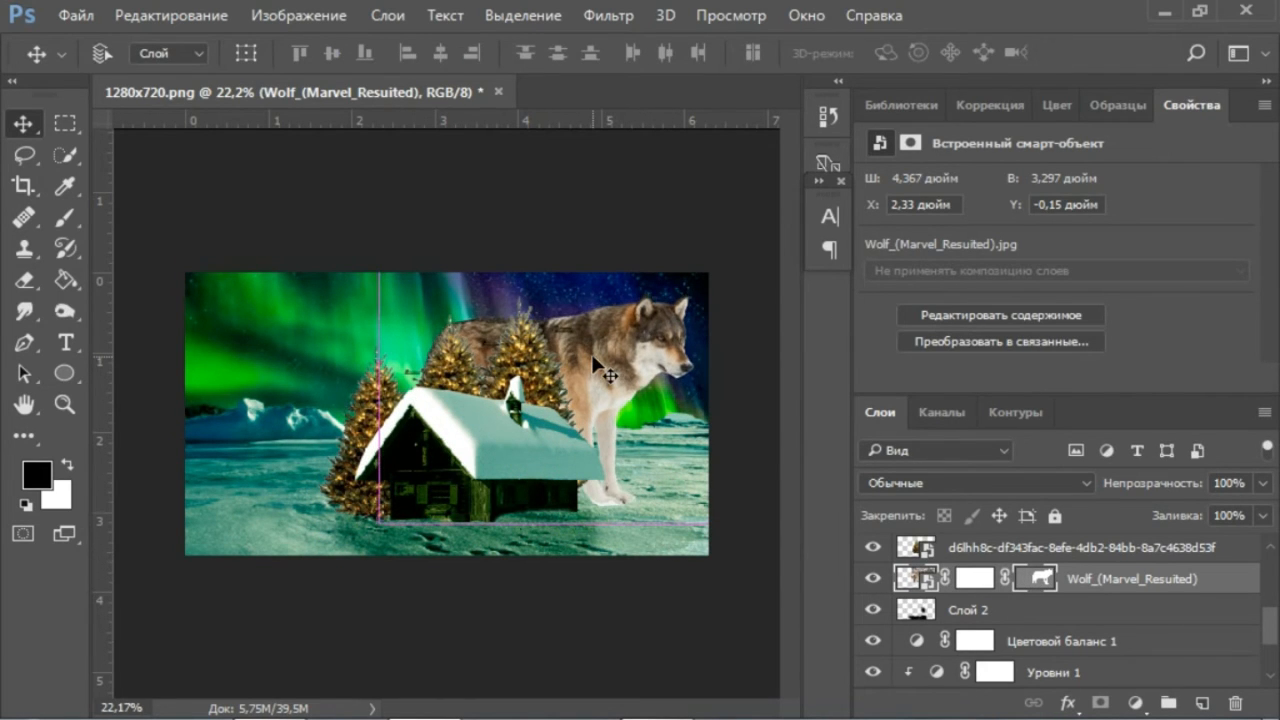
pyautogui.hotkey('ctrl', 'Left')
pyautogui.hotkey('ctrl', 'Left')
pyautogui.hotkey('ctrl', 'Left')
pyautogui.moveTo(593, 362); pyautogui.dragTo(599, 350)
# Scale the wolf down again to about 93.3% and lower it so its front paws rest on the snow.
pyautogui.hotkey('ctrl', 't')
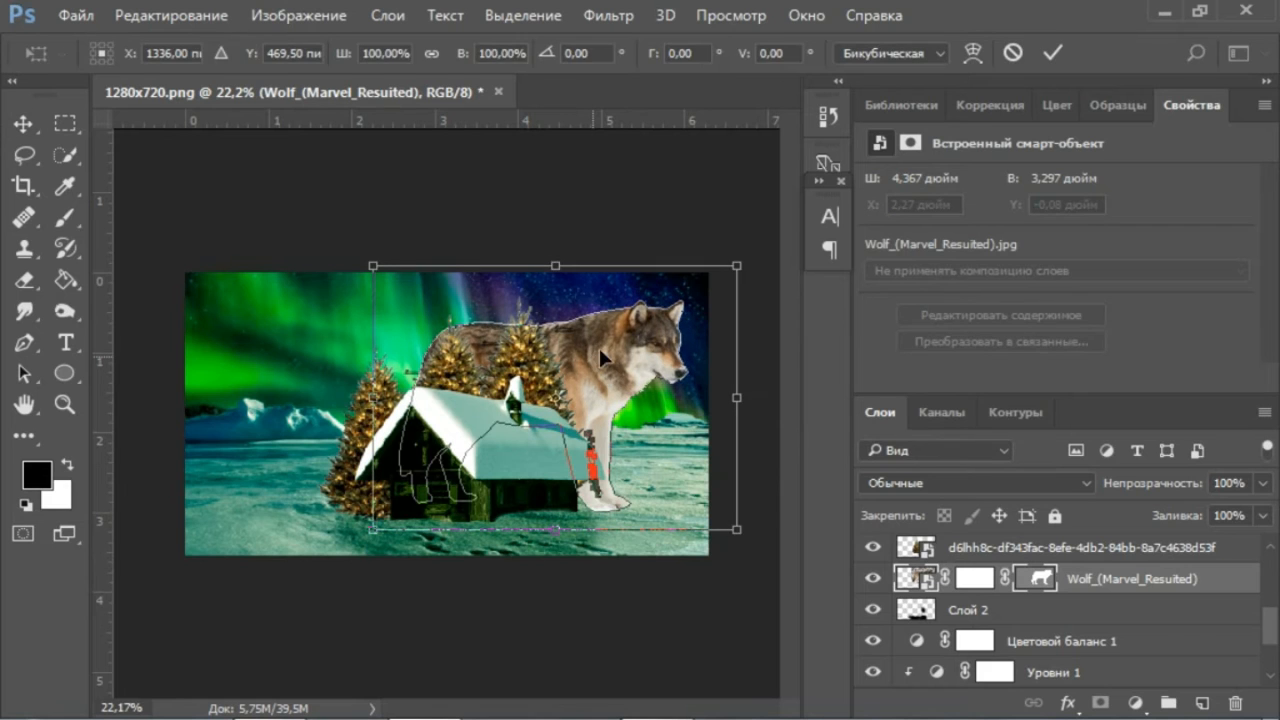
pyautogui.moveTo(734, 530); pyautogui.dragTo(655, 461)
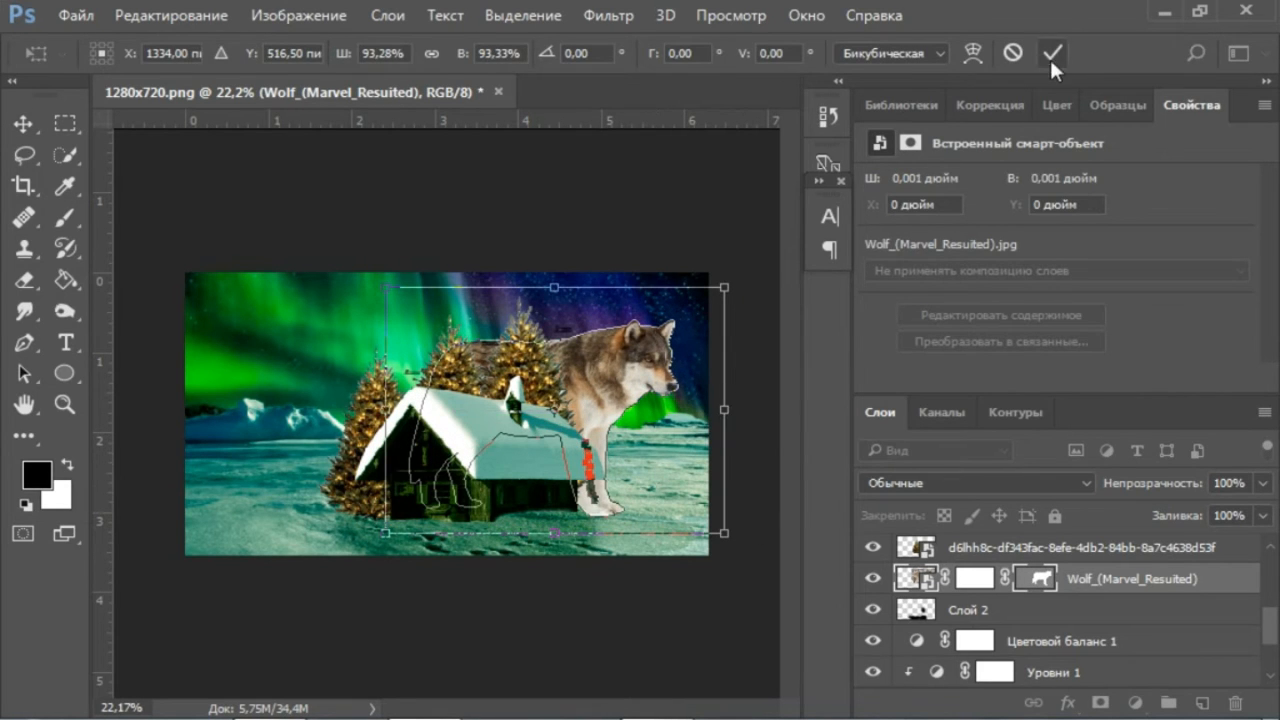
pyautogui.click(1052, 52)
pyautogui.scroll(3, 567, 518)
pyautogui.scroll(-3, 564, 488)
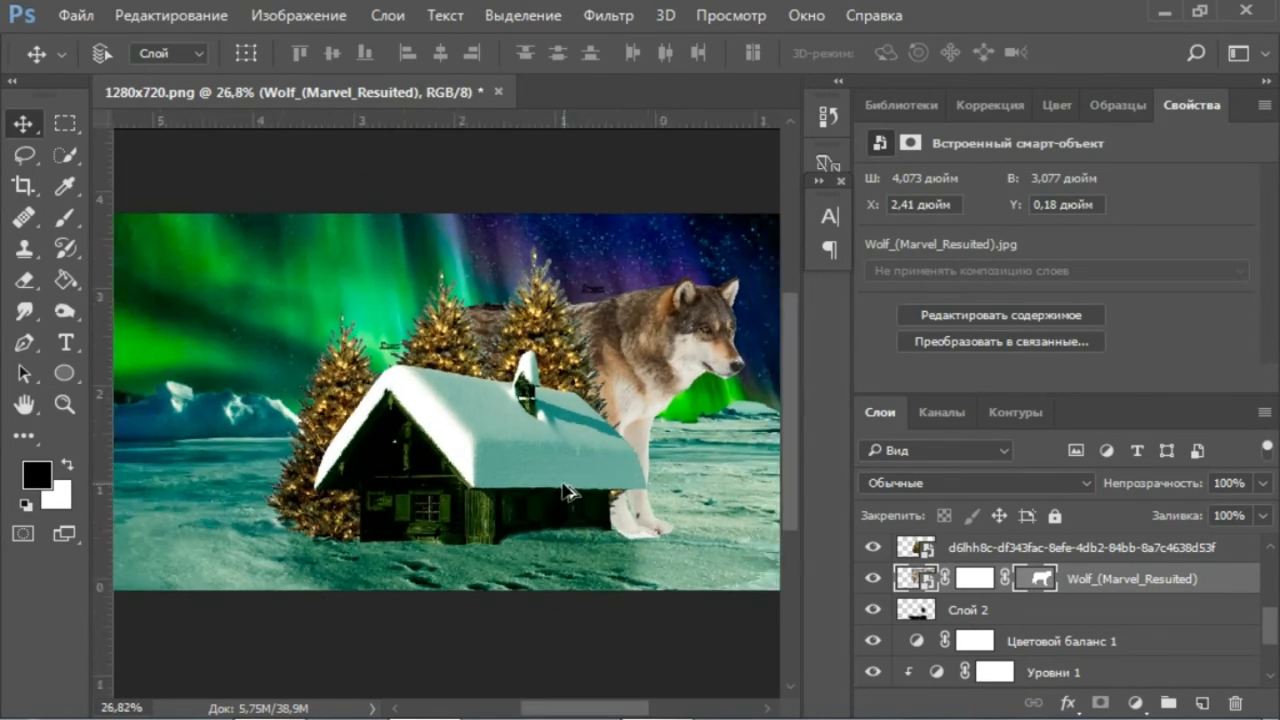
# Add a Color Balance adjustment above the wolf and a new empty layer clipped to the wolf layer.
pyautogui.click(1134, 703)
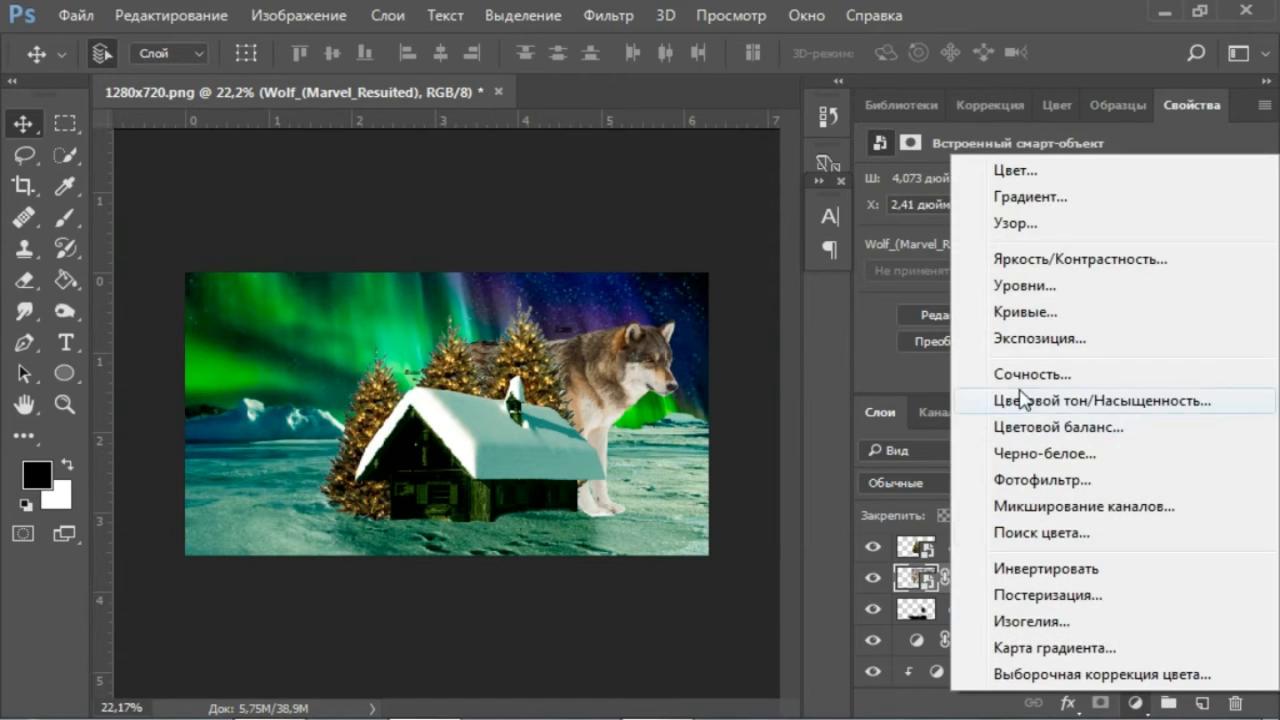
pyautogui.click(1040, 427)
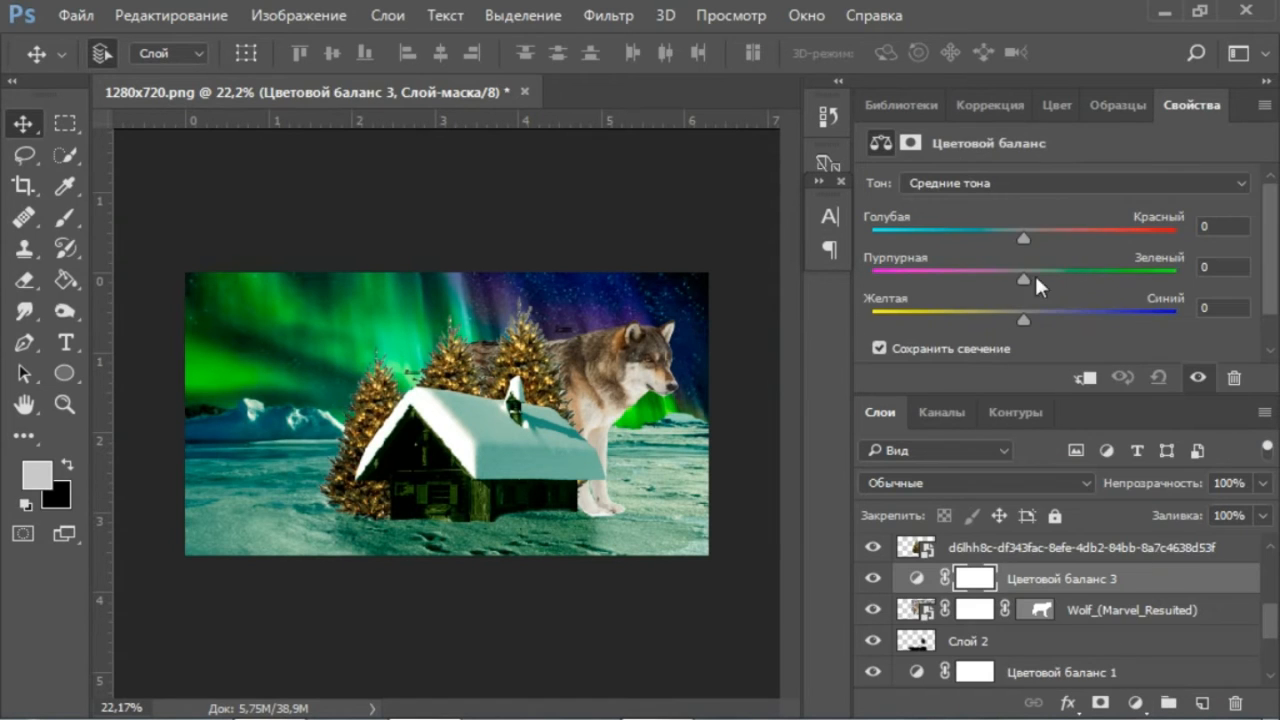
pyautogui.click(1215, 618)
pyautogui.click(1203, 703)
pyautogui.keyDown('alt'); pyautogui.click(963, 618); pyautogui.keyUp('alt')
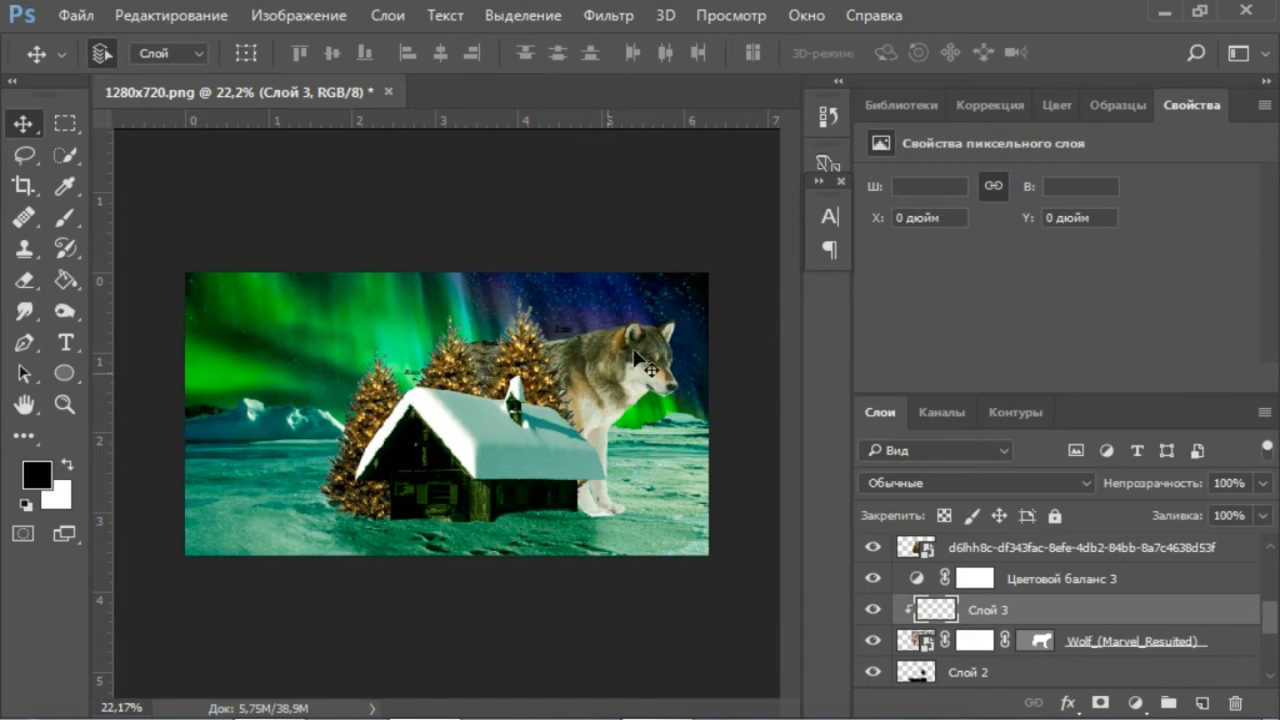
# Brush black shading over the wolf's head, chest and front legs on the clipped layer and set its opacity to 52%.
pyautogui.press('b')
pyautogui.scroll(3, 665, 305)
pyautogui.moveTo(670, 298)
pyautogui.mouseDown()
pyautogui.moveTo(659, 392)
pyautogui.moveTo(631, 385)
pyautogui.moveTo(583, 489)
pyautogui.moveTo(558, 599)
pyautogui.moveTo(569, 447)
pyautogui.moveTo(656, 339)
pyautogui.moveTo(670, 300)
pyautogui.mouseUp()
pyautogui.moveTo(1263, 484); pyautogui.dragTo(1206, 517)
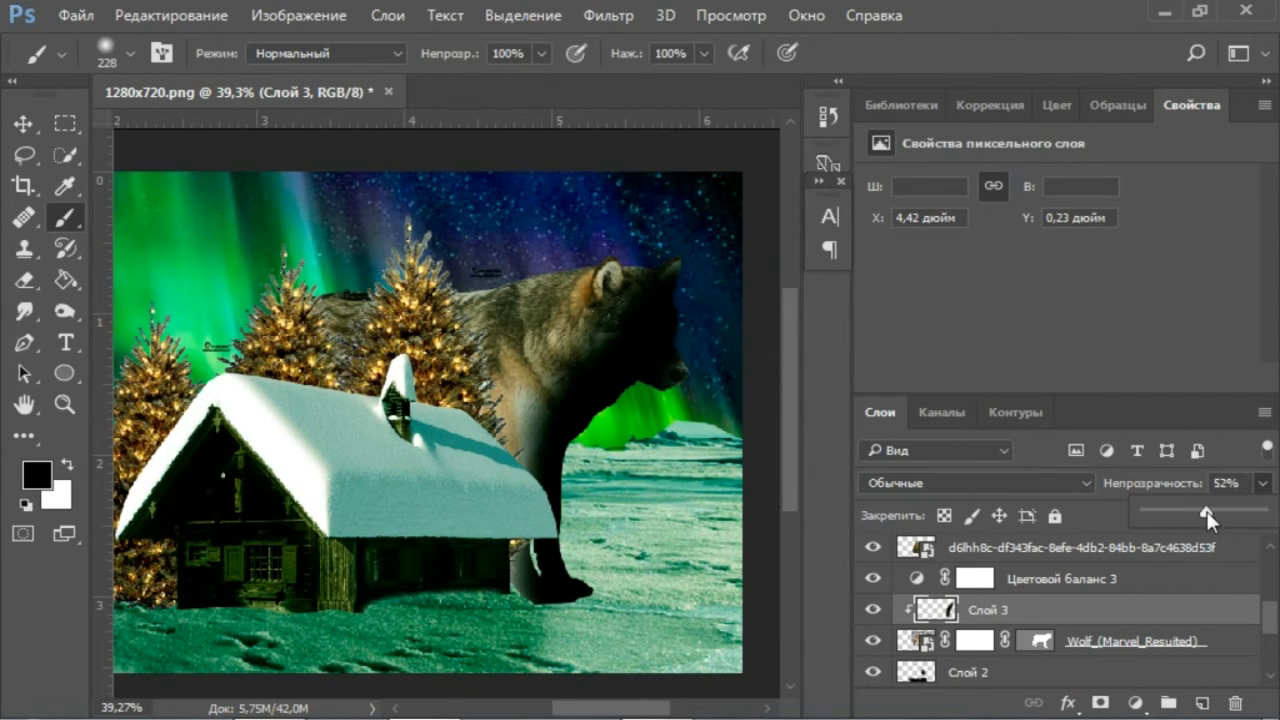
pyautogui.moveTo(590, 378); pyautogui.dragTo(556, 573)
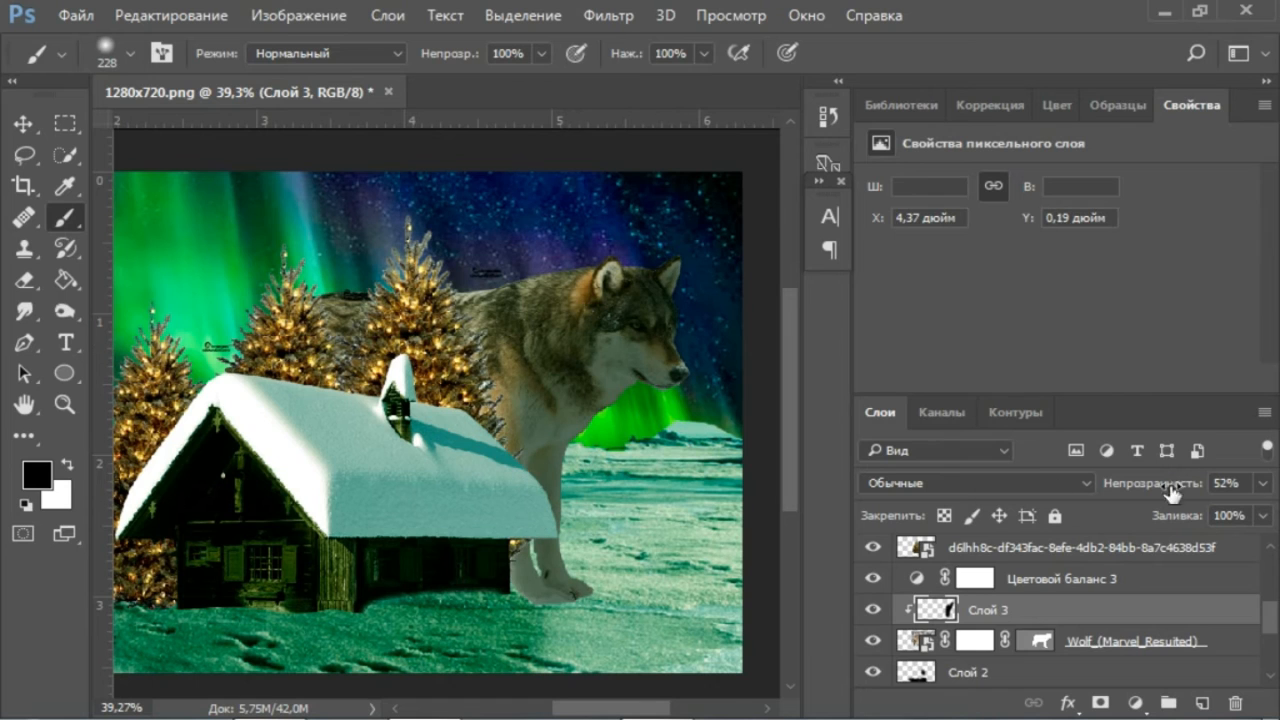
# Readjust the wolf shading layer's opacity to about 58%.
pyautogui.click(1262, 484)
pyautogui.click(1221, 510)
pyautogui.scroll(-2, 366, 456)
pyautogui.click(1213, 510)
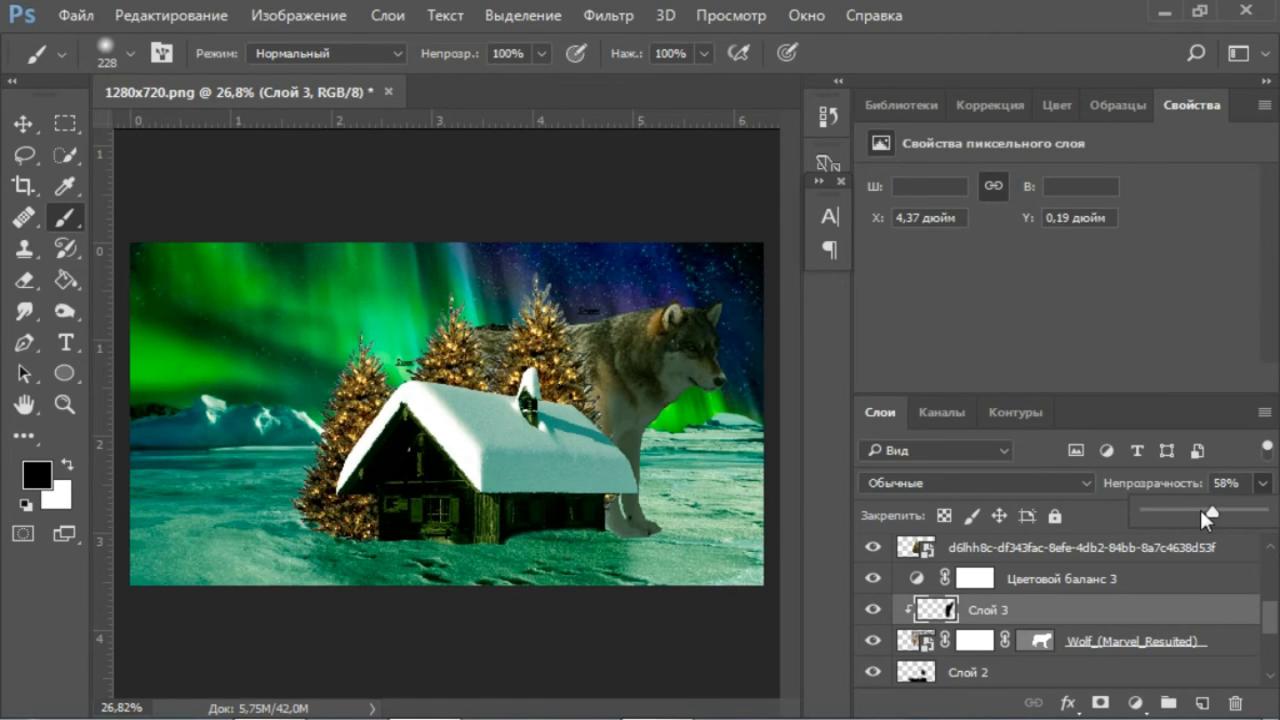
pyautogui.moveTo(1200, 510); pyautogui.dragTo(1207, 510)
# Rasterize the wolf layer and erase the lower edges of the front paws with a soft 69 px eraser to blend them into the snow.
pyautogui.click(1066, 643)
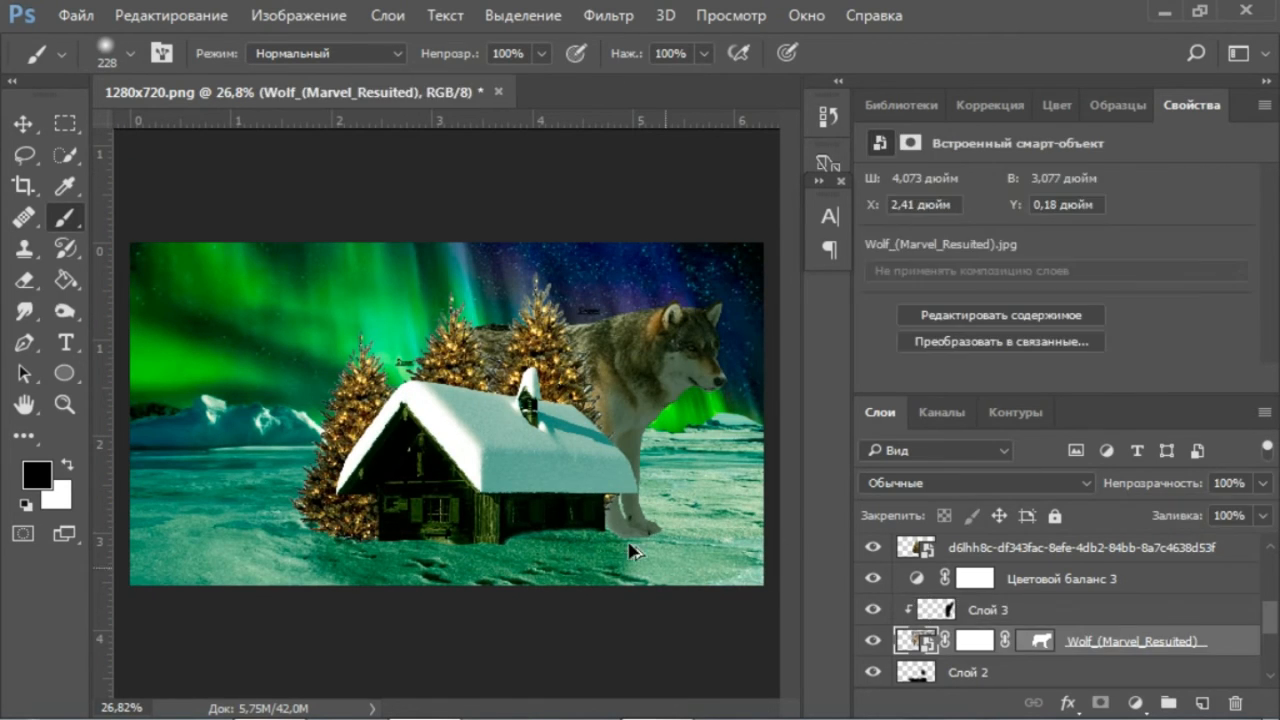
pyautogui.scroll(5, 632, 552)
pyautogui.press('e')
pyautogui.click(613, 528)
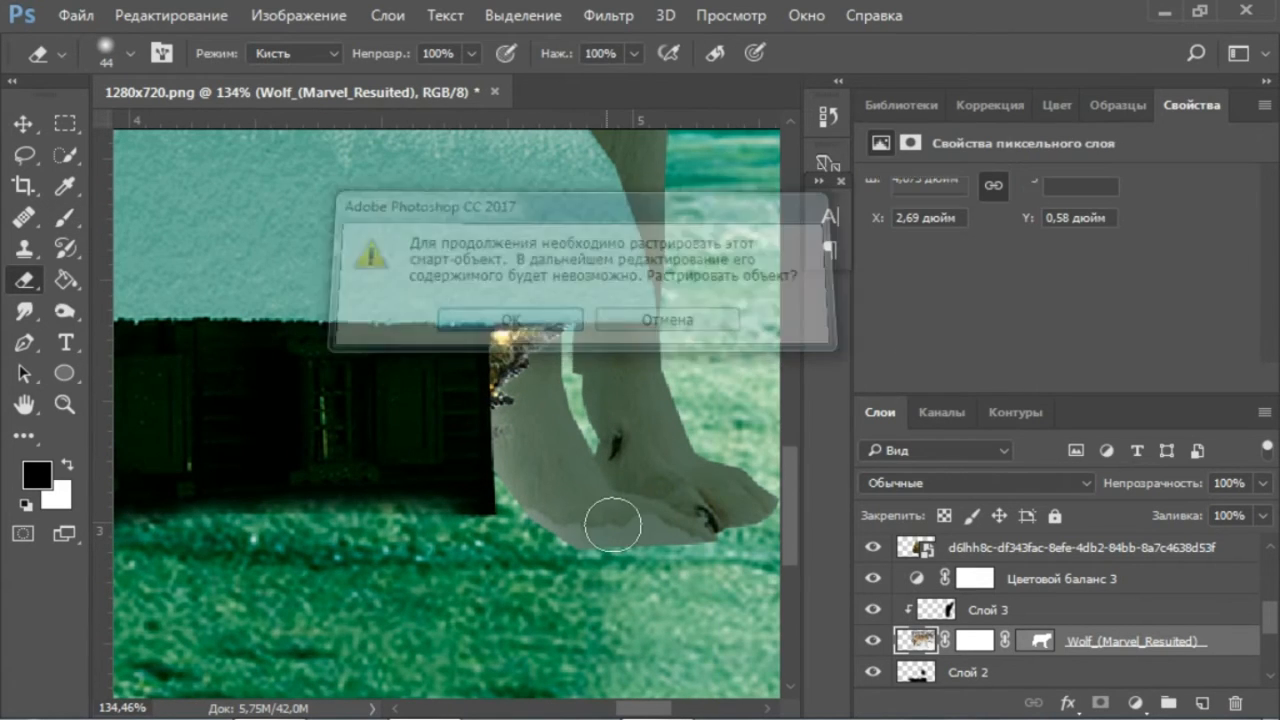
pyautogui.press('Escape')
pyautogui.scroll(2, 590, 530)
pyautogui.rightClick(598, 550)
pyautogui.doubleClick(487, 520)
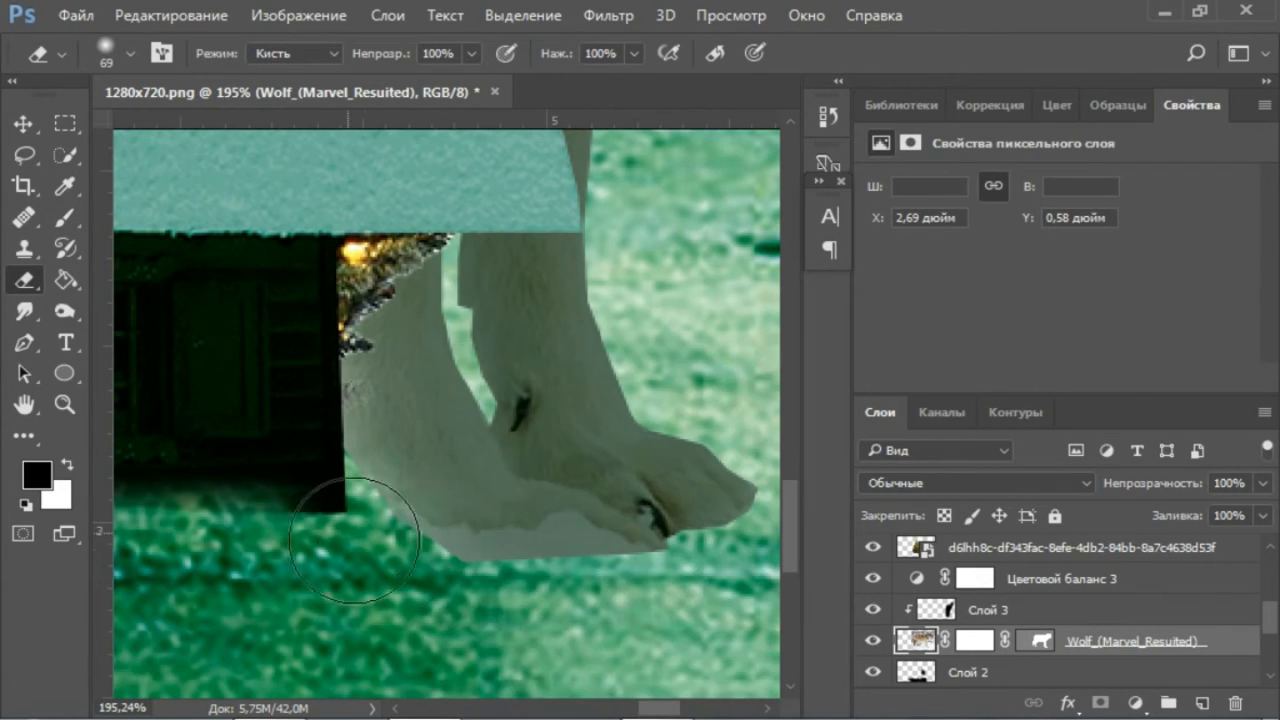
pyautogui.hscroll(2, 640, 520)
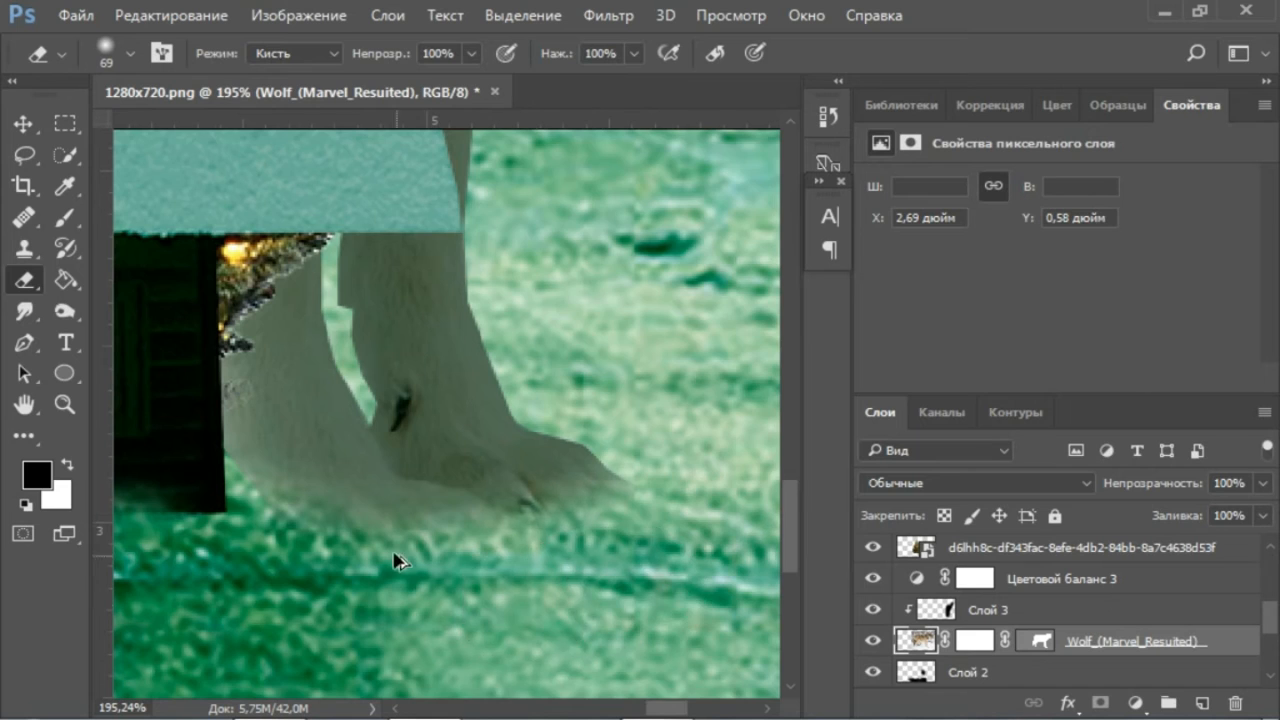
pyautogui.scroll(-5, 380, 560)
pyautogui.scroll(-2, 972, 625)
pyautogui.scroll(1, 972, 625)
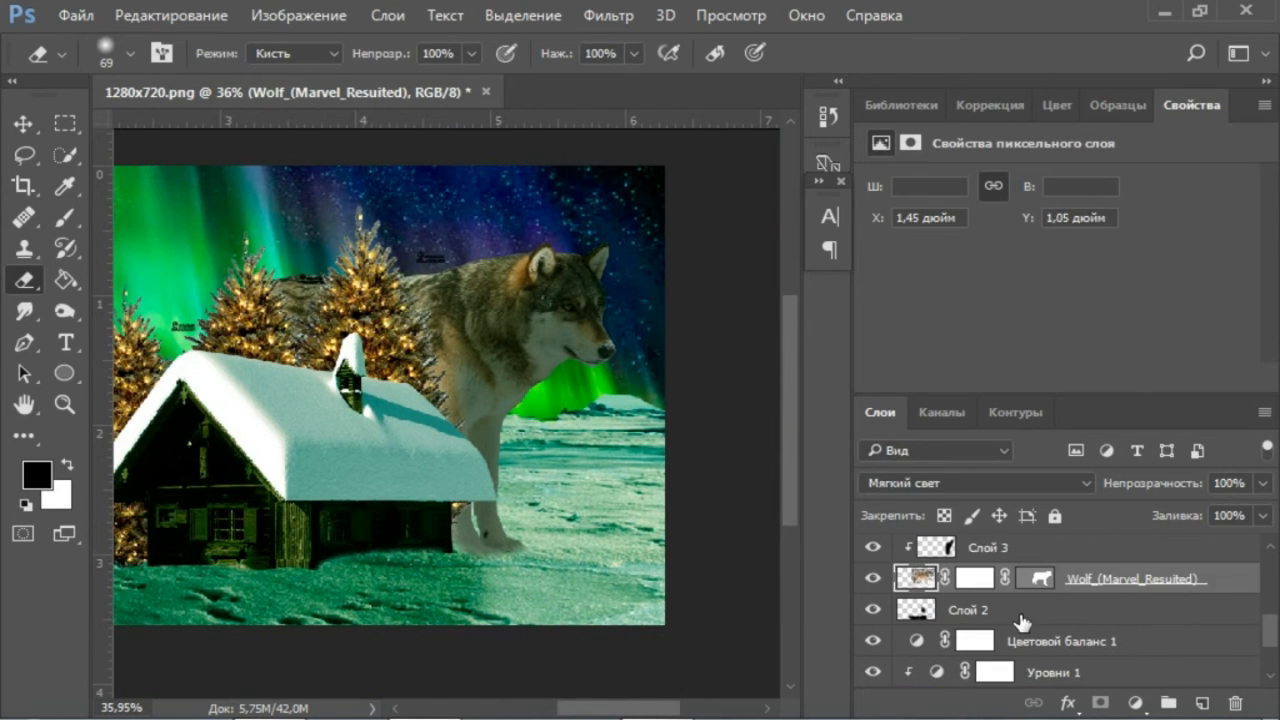
pyautogui.click(1023, 612)
pyautogui.click(1201, 703)
pyautogui.scroll(2, 262, 598)
pyautogui.press('b')
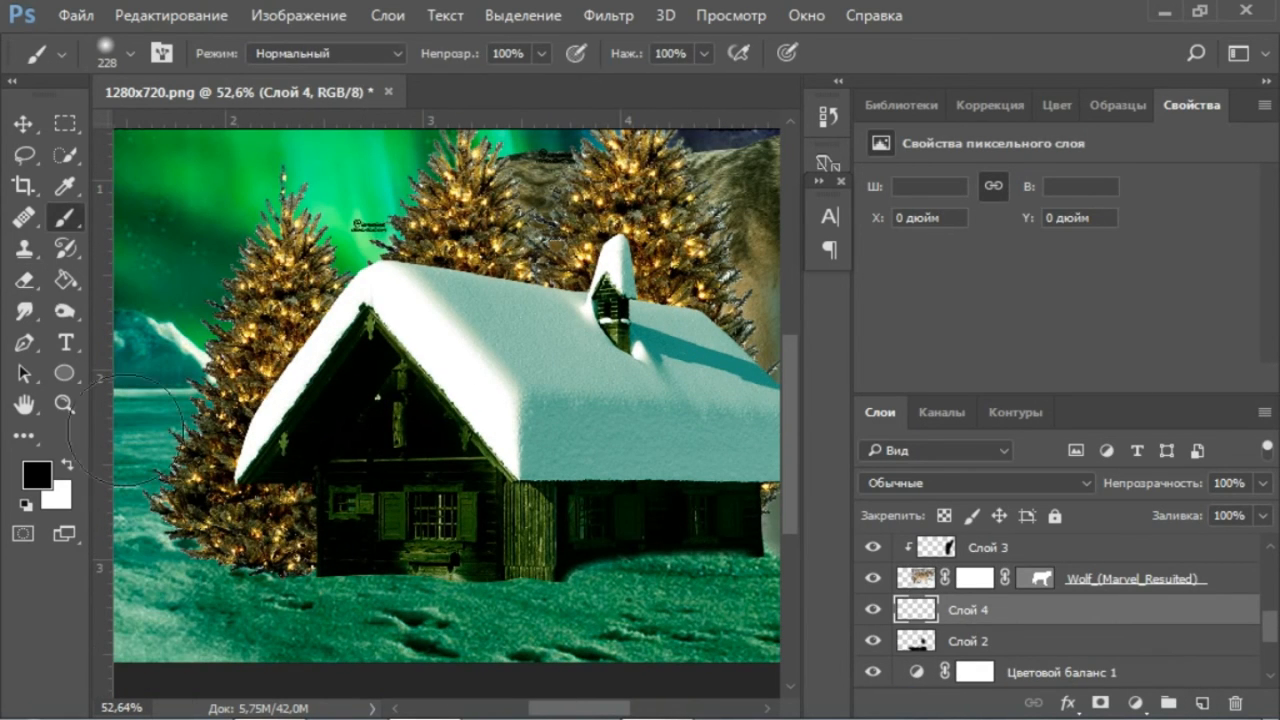
pyautogui.moveTo(207, 575); pyautogui.dragTo(275, 592)
pyautogui.hotkey('ctrl', 'z')
pyautogui.press('Delete')
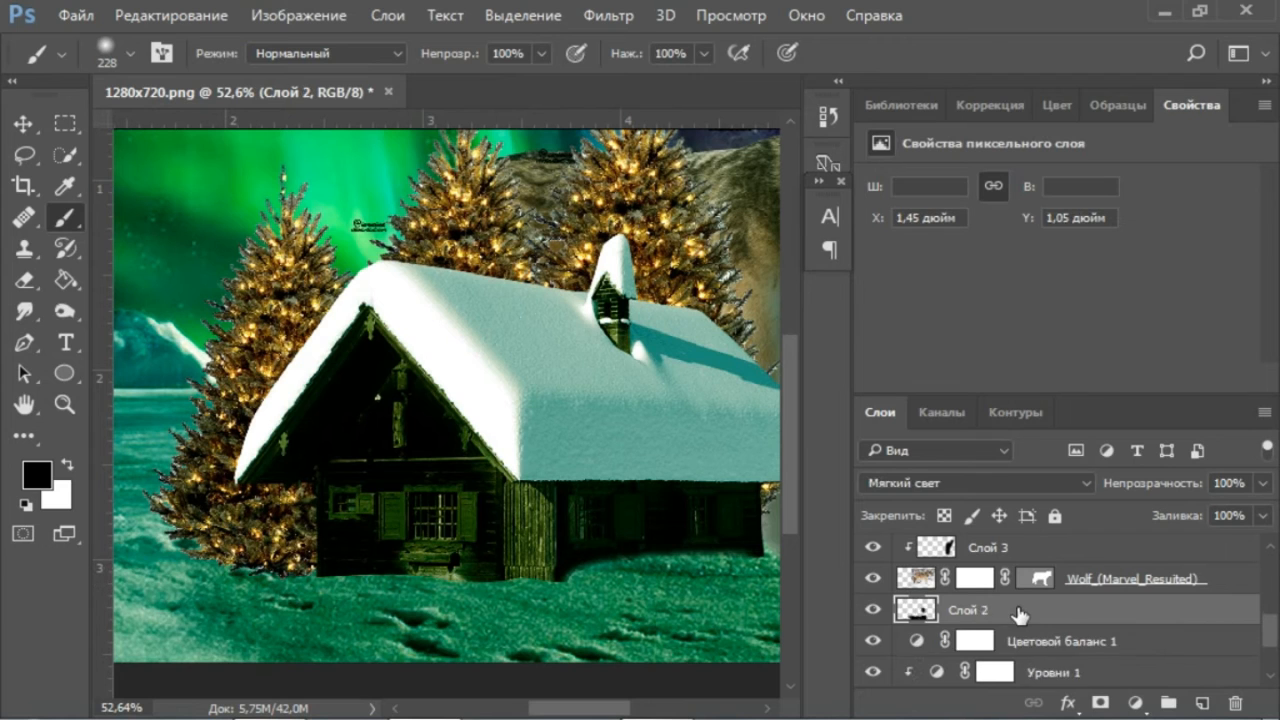
# Create a new empty layer at the top of the layer stack, above the Уровни 2 adjustment.
pyautogui.scroll(4, 1022, 620)
pyautogui.scroll(-1, 1020, 622)
pyautogui.click(873, 580)
pyautogui.click(873, 580)
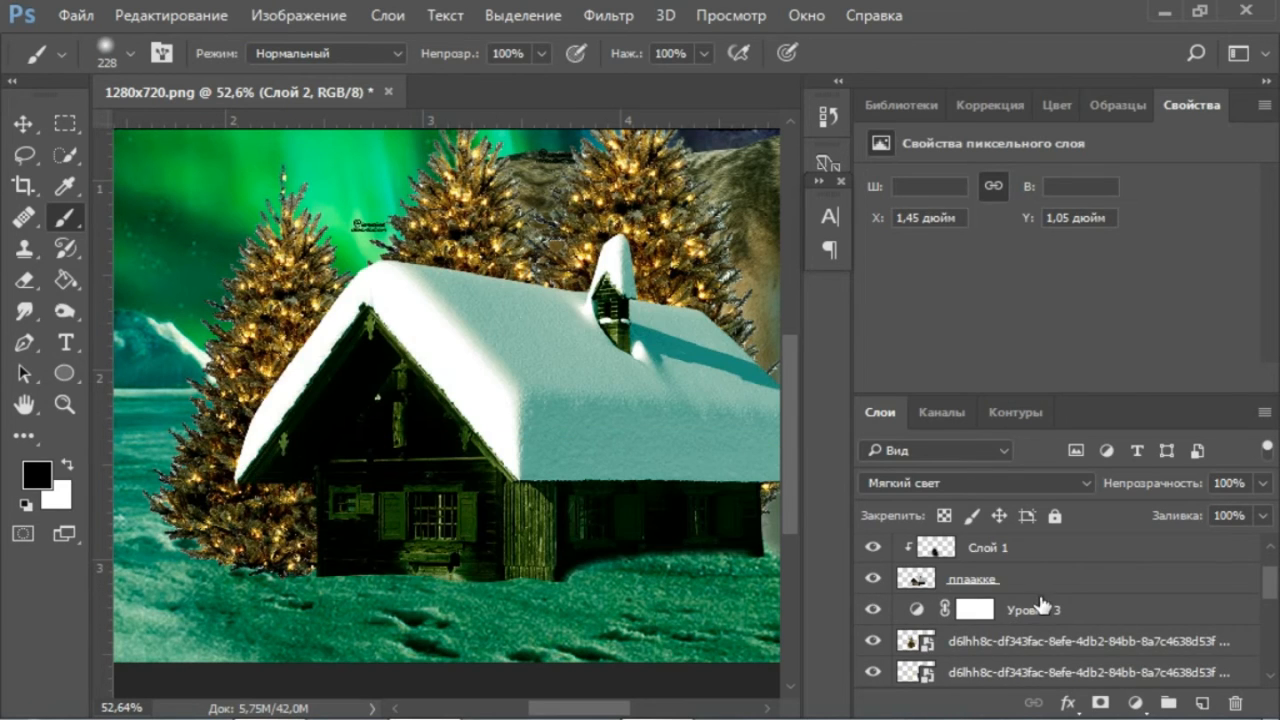
pyautogui.click(1030, 582)
pyautogui.scroll(2, 1086, 592)
pyautogui.click(1119, 551)
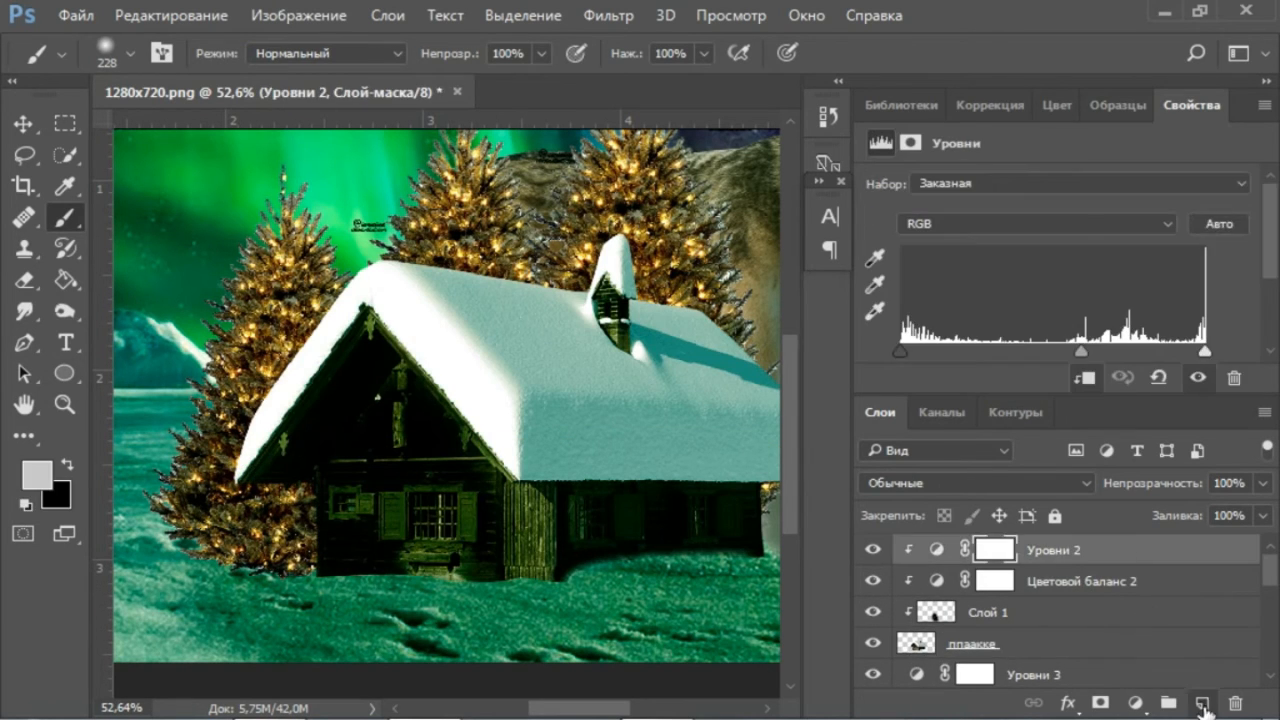
pyautogui.click(1203, 703)
# Brush soft black shading along the cabin's base and the snow beneath it on the new layer, and set its opacity to 57%.
pyautogui.scroll(1, 199, 560)
pyautogui.moveTo(199, 580)
pyautogui.mouseDown()
pyautogui.moveTo(420, 614)
pyautogui.moveTo(643, 586)
pyautogui.mouseUp()
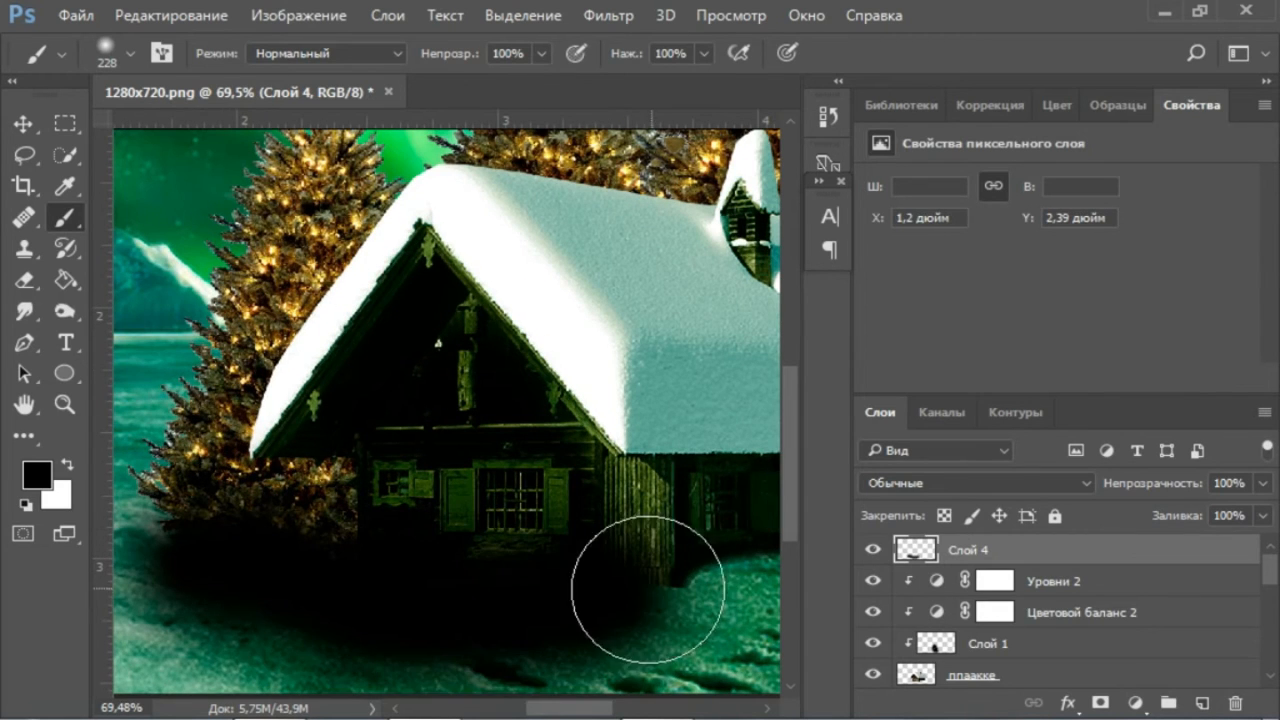
pyautogui.hscroll(3, 523, 600)
pyautogui.moveTo(523, 600); pyautogui.dragTo(643, 543)
pyautogui.hscroll(2, 639, 559)
pyautogui.hscroll(2, 639, 559)
pyautogui.moveTo(520, 552)
pyautogui.mouseDown()
pyautogui.moveTo(614, 543)
pyautogui.moveTo(680, 555)
pyautogui.mouseUp()
pyautogui.scroll(-2, 222, 510)
pyautogui.scroll(-2, 222, 515)
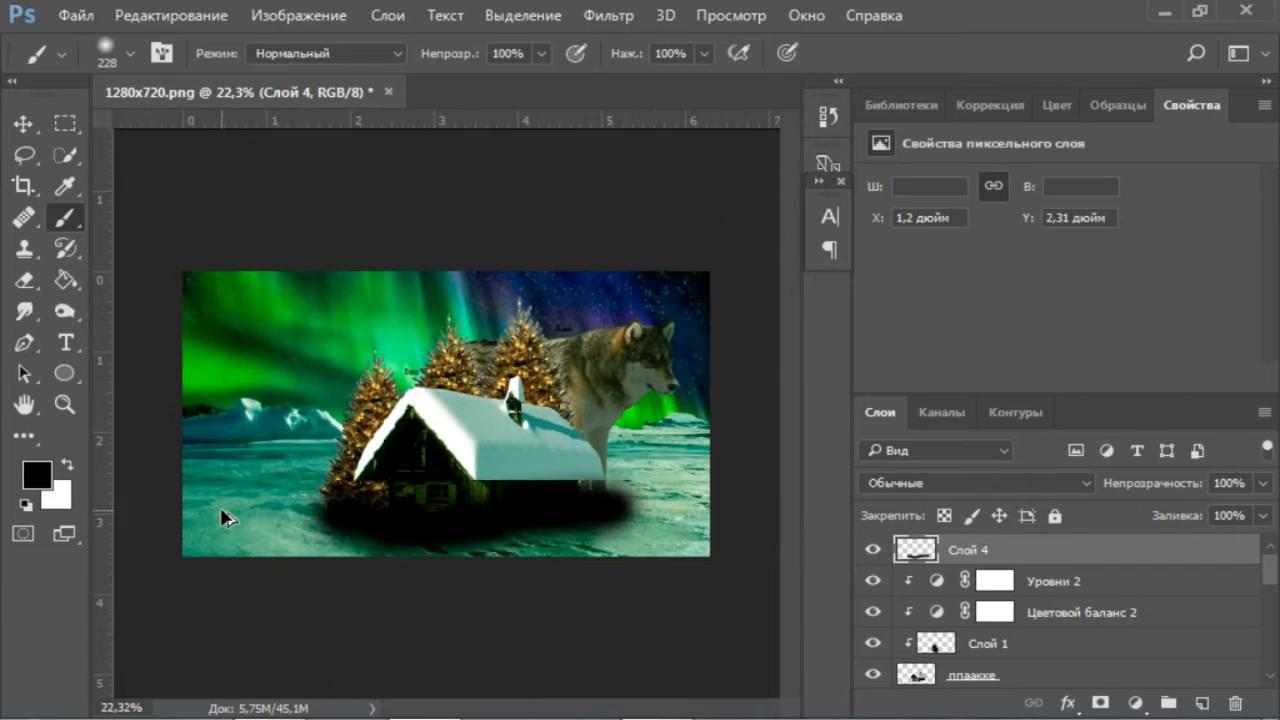
pyautogui.scroll(1, 220, 517)
pyautogui.moveTo(1222, 512)
pyautogui.mouseDown()
pyautogui.moveTo(1197, 512)
pyautogui.moveTo(1211, 512)
pyautogui.mouseUp()
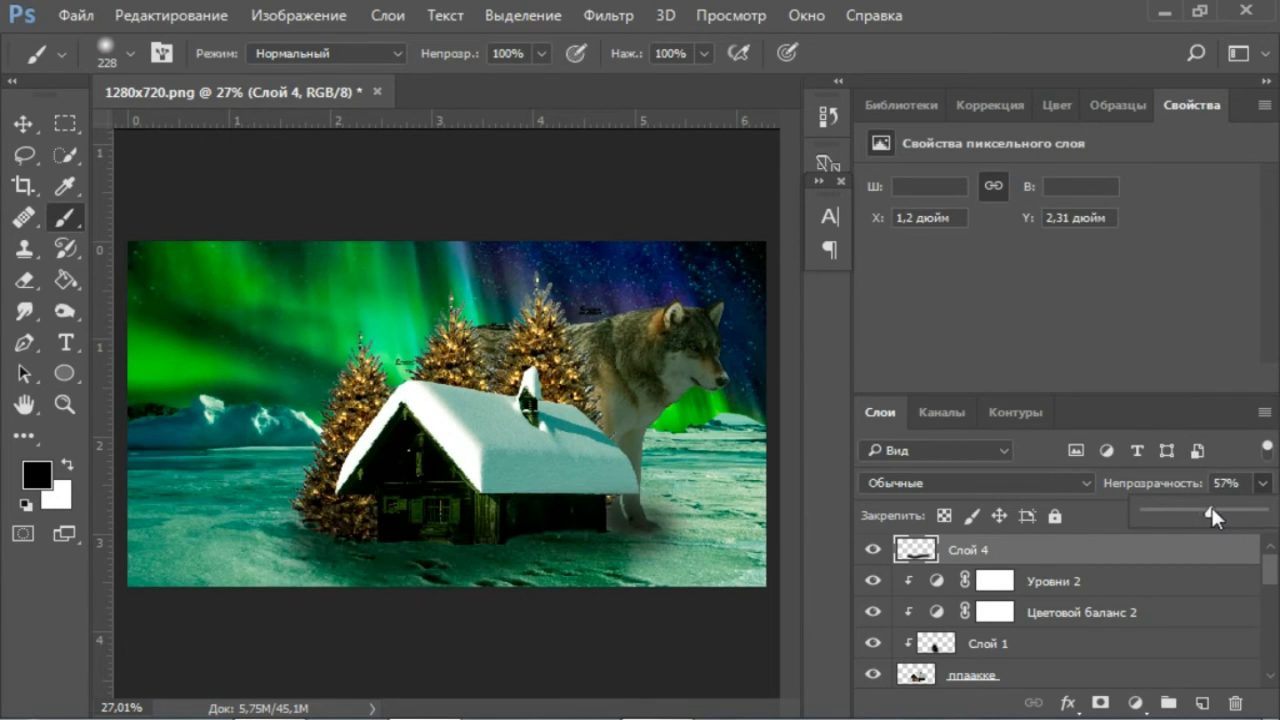
# Extend the black brush shading over the roof's lower edge and the bright front slope of the cabin's snow.
pyautogui.scroll(6, 660, 535)
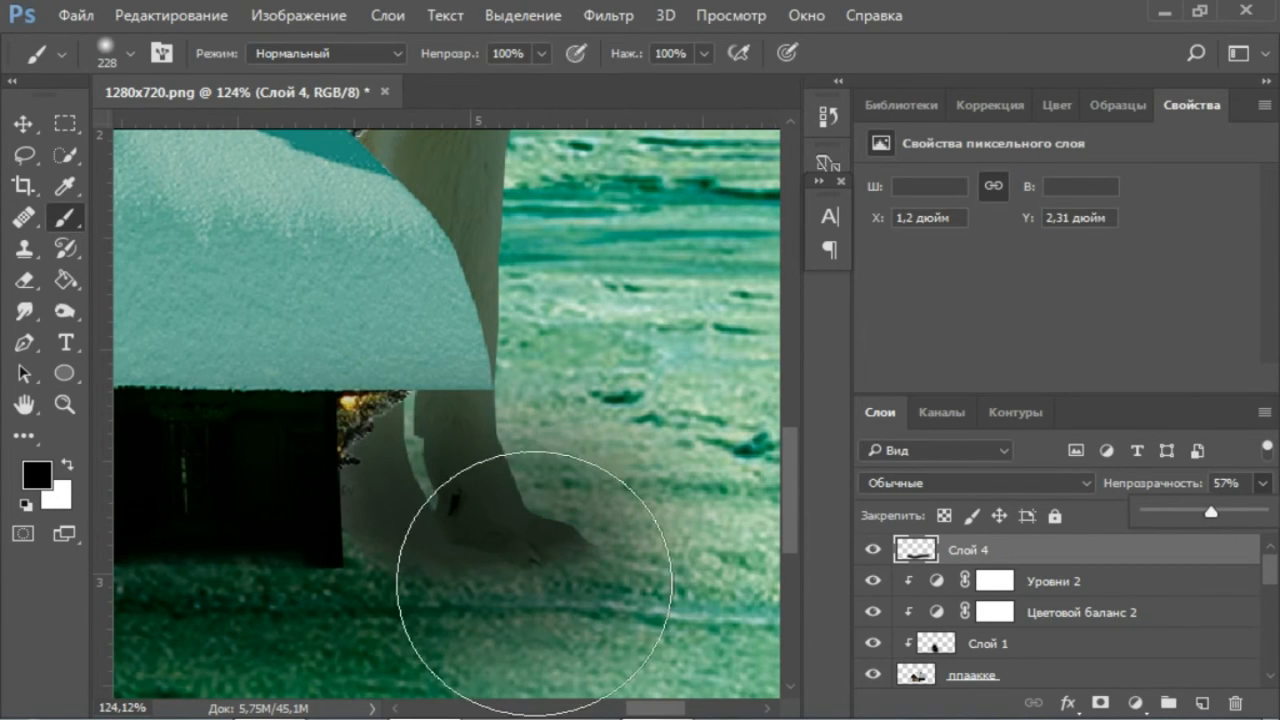
pyautogui.scroll(-2, 350, 455)
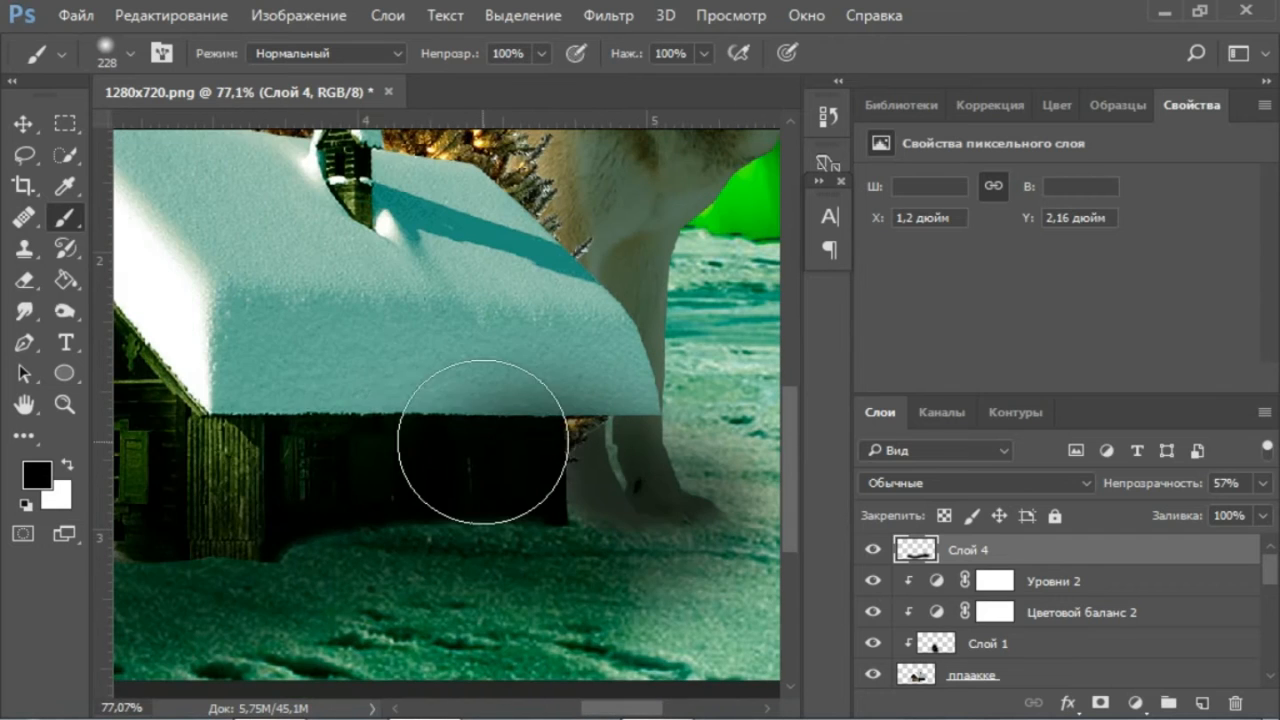
pyautogui.scroll(-2, 400, 491)
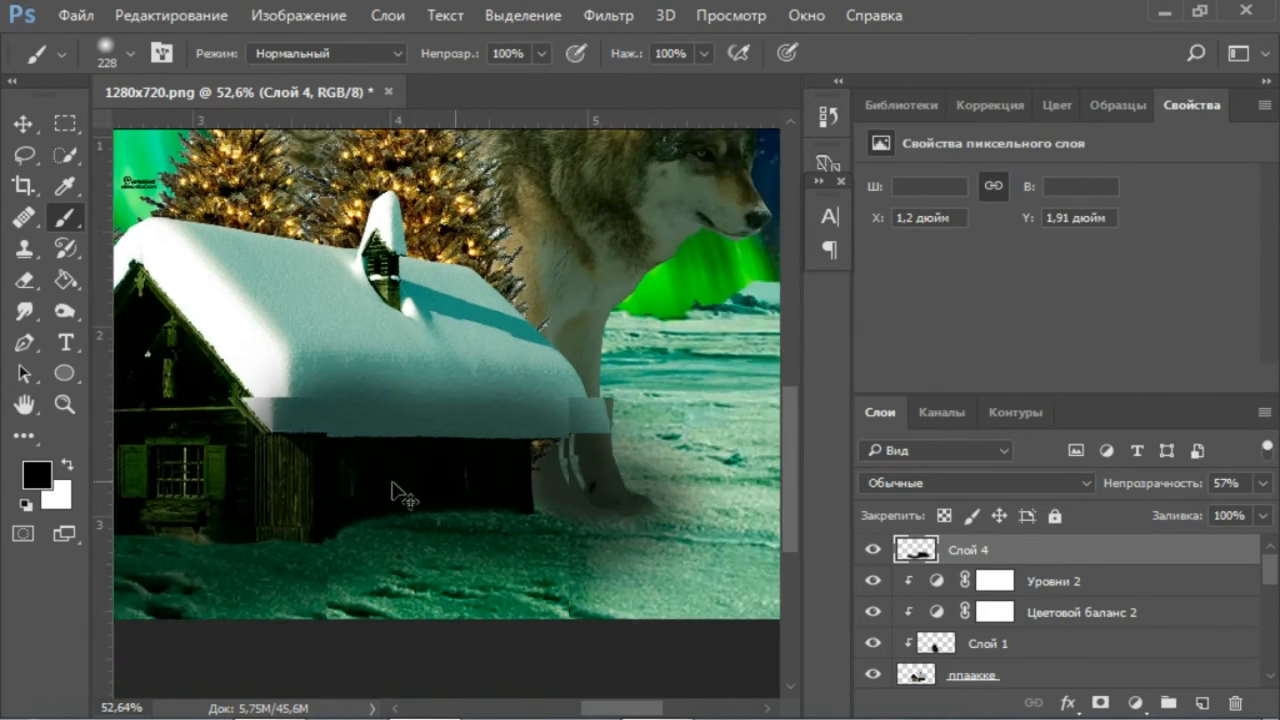
pyautogui.moveTo(354, 420)
pyautogui.mouseDown()
pyautogui.moveTo(317, 331)
pyautogui.moveTo(238, 293)
pyautogui.moveTo(186, 404)
pyautogui.mouseUp()
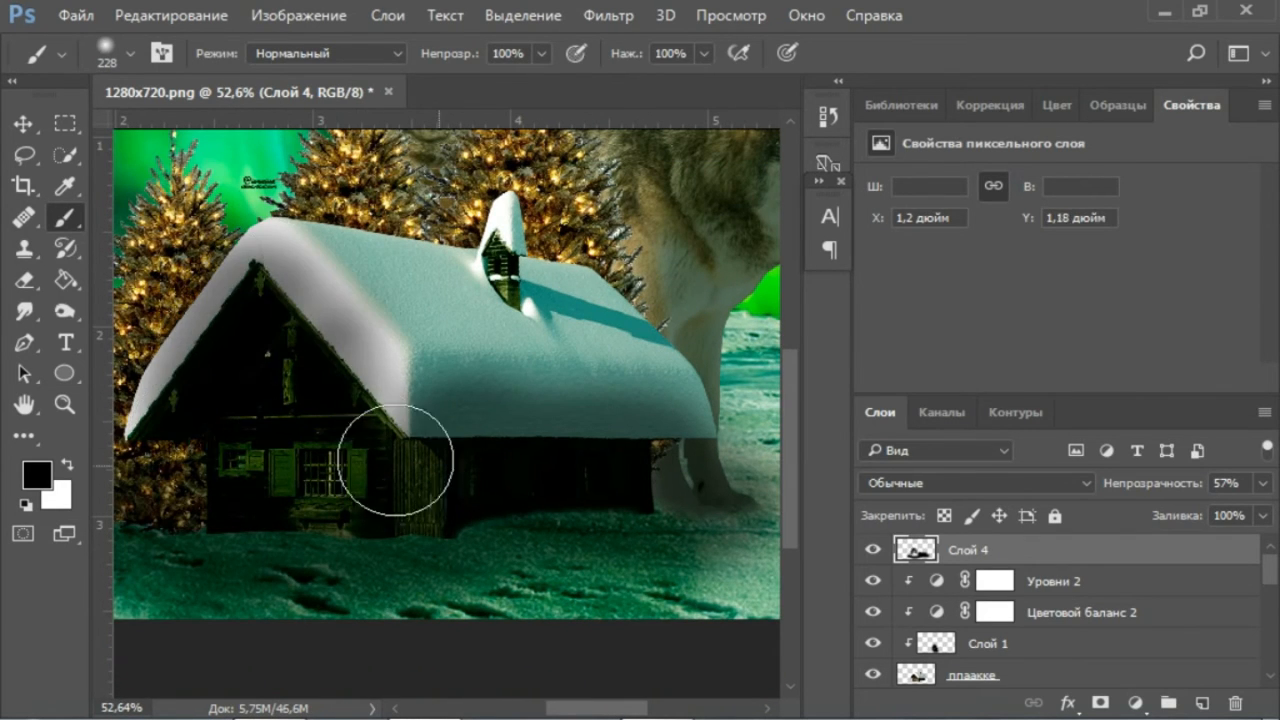
pyautogui.scroll(-2, 362, 445)
pyautogui.scroll(-2, 363, 452)
pyautogui.scroll(1, 360, 478)
pyautogui.scroll(-1, 360, 478)
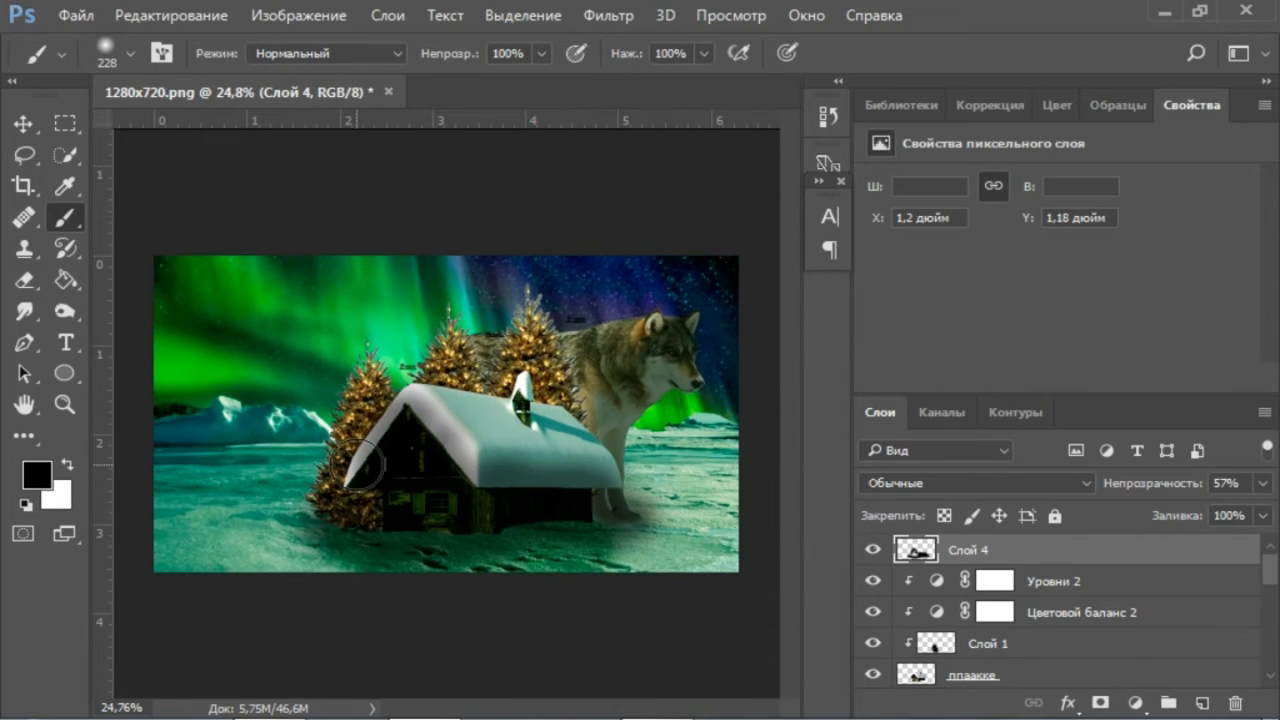
# Place the black flying reindeer and sleigh clipart image into the composite as a new layer.
pyautogui.click(271, 697)
pyautogui.moveTo(1194, 205); pyautogui.dragTo(410, 432)
pyautogui.click(919, 52)
# Erase the checkered background around the sleigh and reindeer using the Magic Eraser with a tolerance of 32.
pyautogui.click(24, 280)
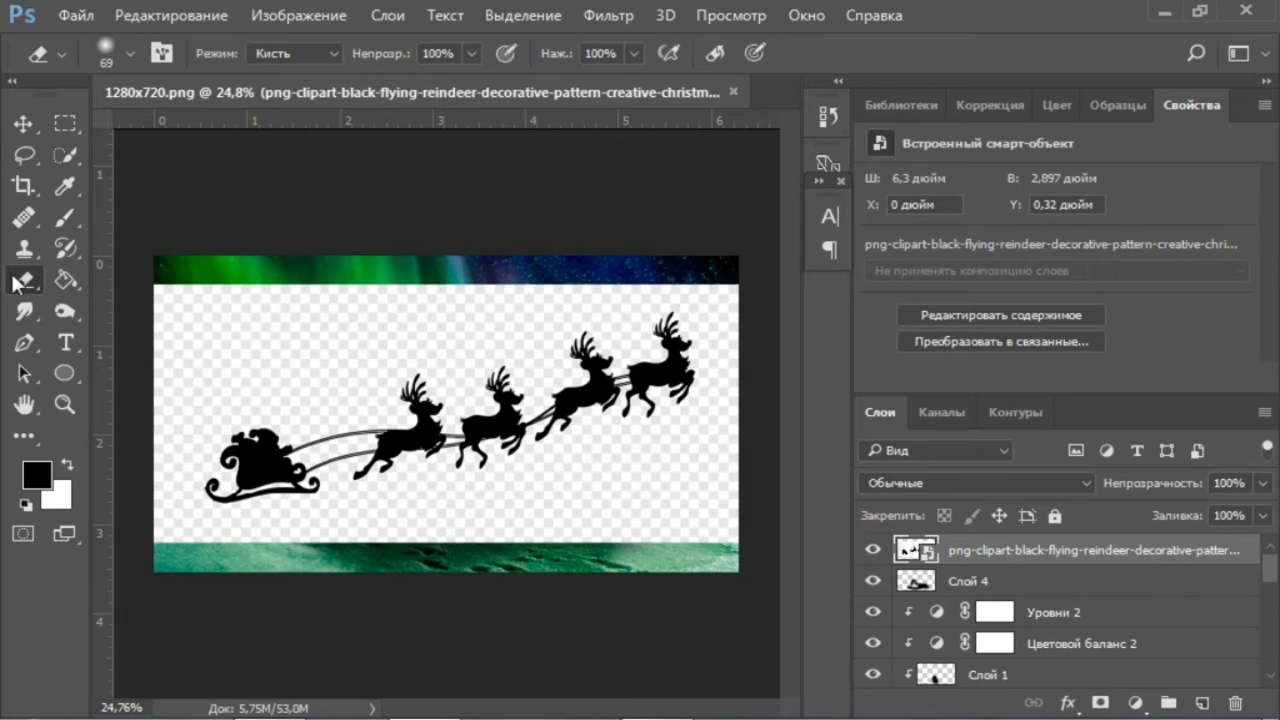
pyautogui.click(198, 326)
pyautogui.click(429, 357)
pyautogui.click(509, 318)
pyautogui.click(343, 369)
# Erase the leftover background between the reins and the white patches inside the sleigh silhouette.
pyautogui.scroll(4, 322, 458)
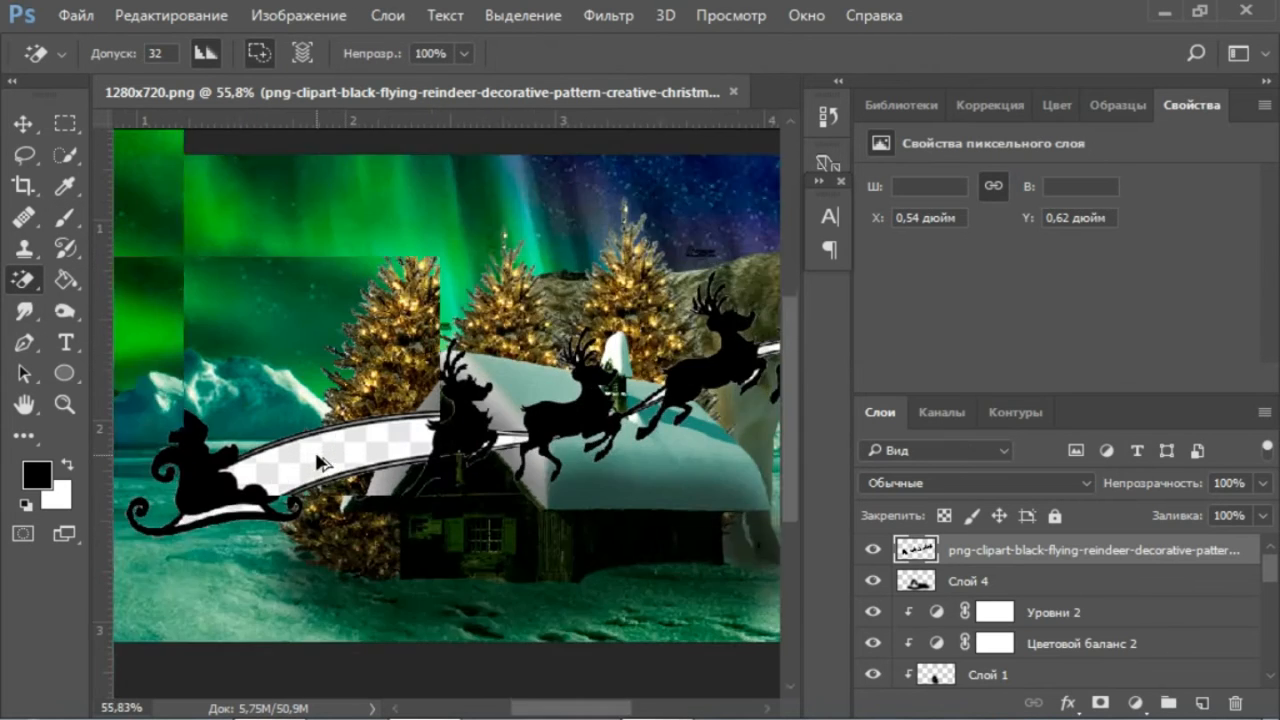
pyautogui.scroll(5, 318, 462)
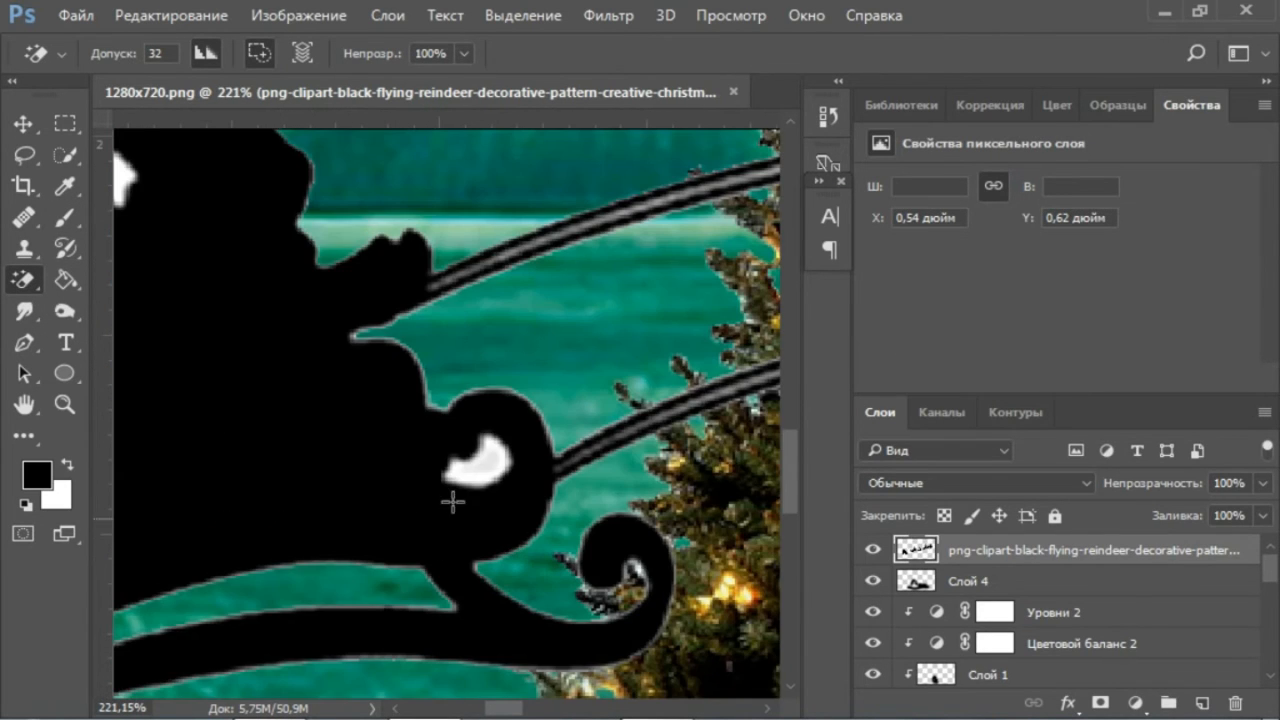
pyautogui.hscroll(-2, 190, 350)
pyautogui.click(163, 293)
pyautogui.scroll(-3, 240, 440)
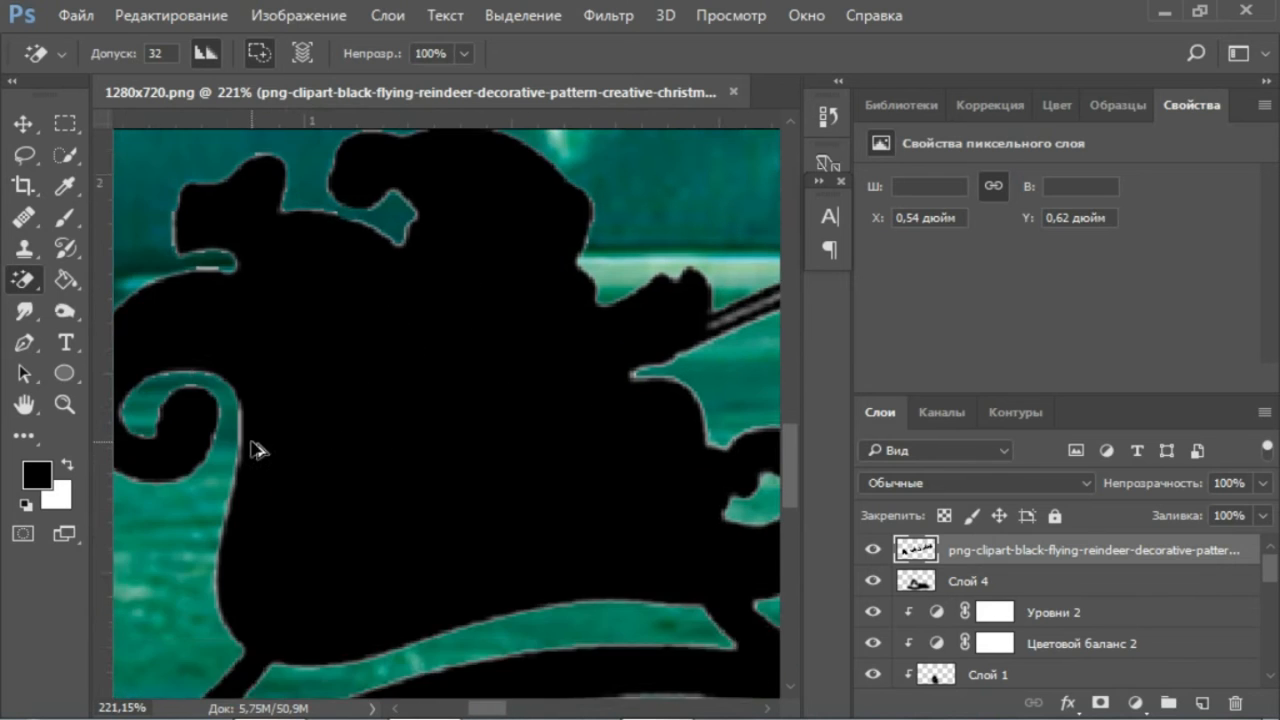
pyautogui.scroll(5, 230, 533)
pyautogui.scroll(-4, 328, 560)
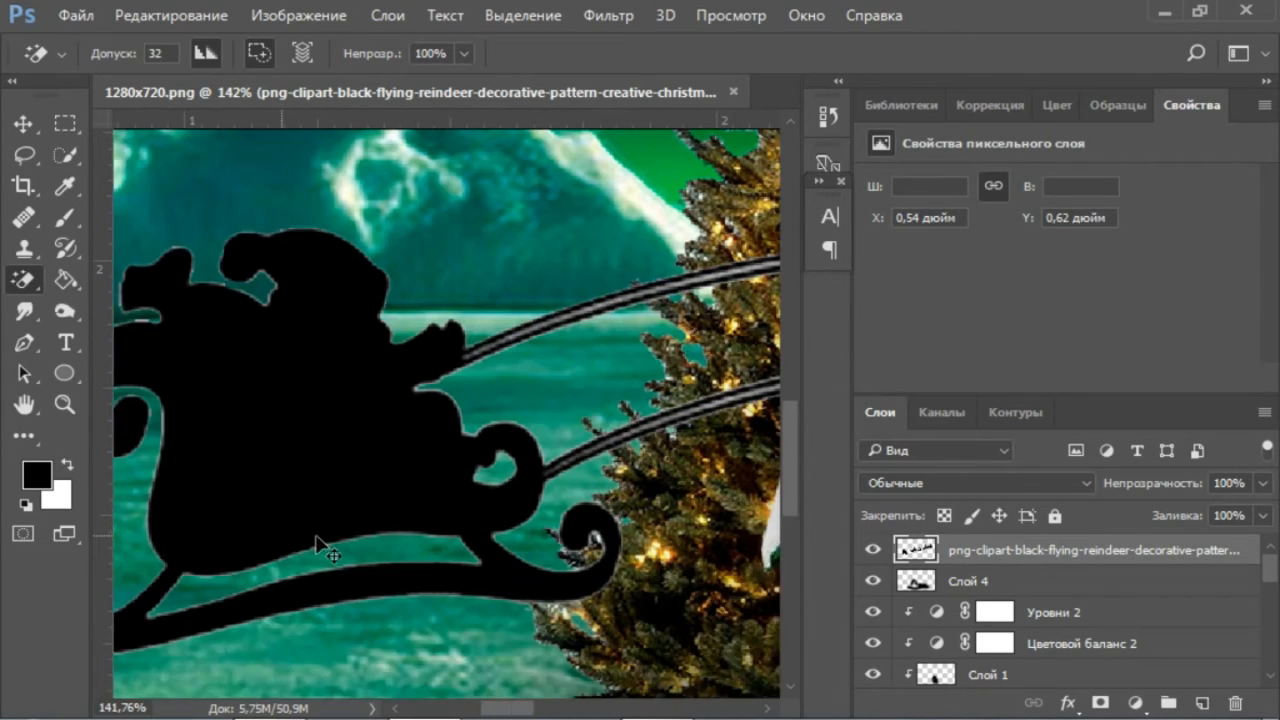
# Erase the light fill inside the two long reins between the sleigh and the rearmost reindeer.
pyautogui.hscroll(5, 451, 494)
pyautogui.scroll(3, 425, 336)
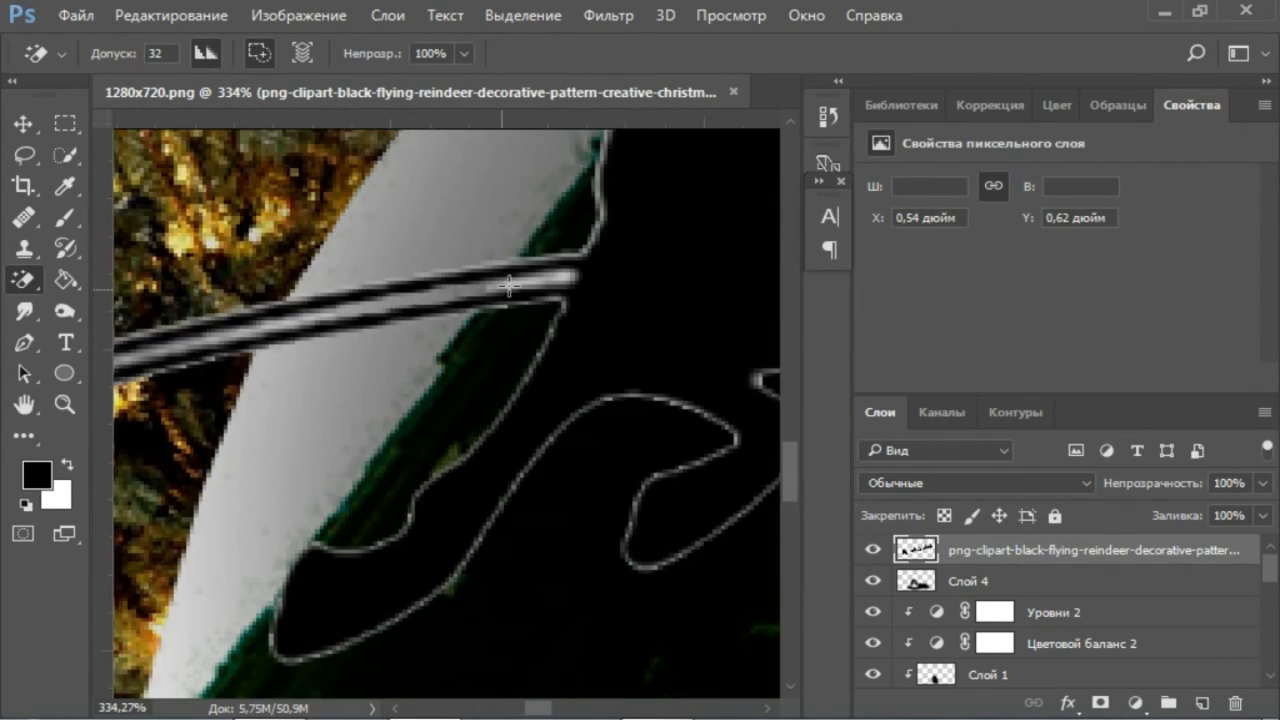
pyautogui.hscroll(-2, 509, 286)
pyautogui.hscroll(-3, 274, 355)
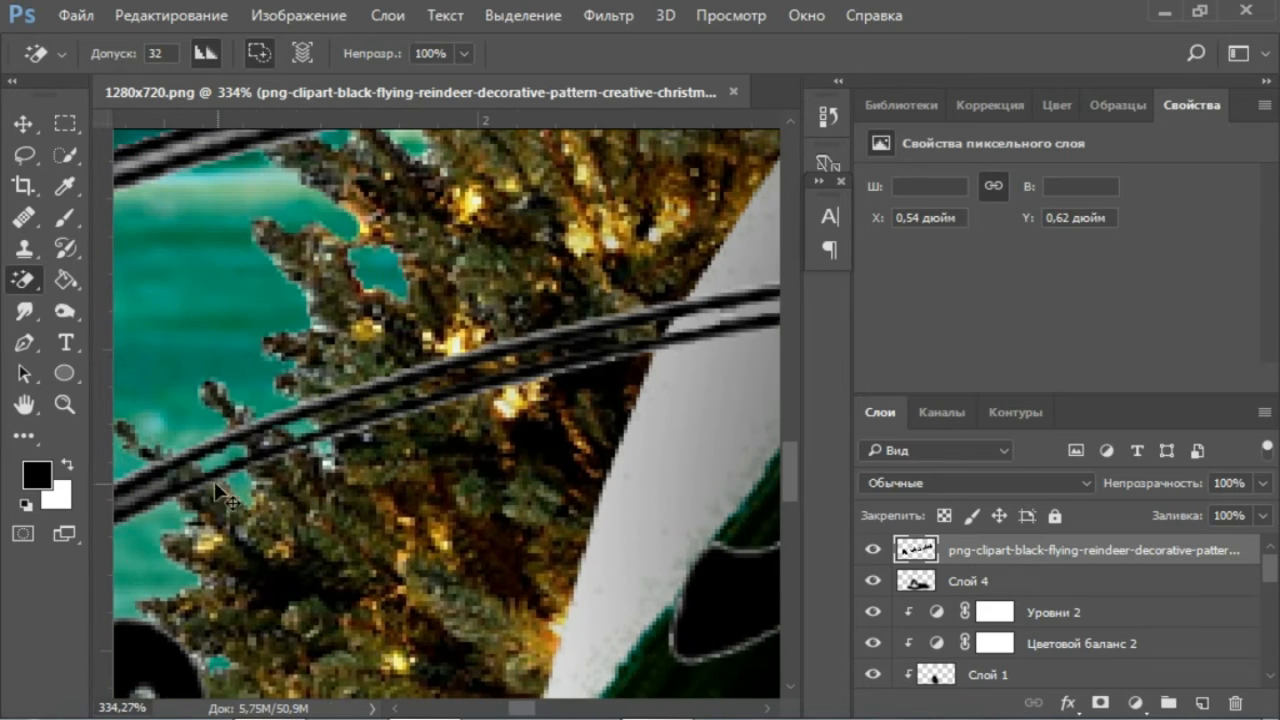
pyautogui.hscroll(-3, 217, 484)
pyautogui.scroll(3, 225, 450)
pyautogui.click(236, 366)
pyautogui.hscroll(3, 344, 330)
pyautogui.click(604, 204)
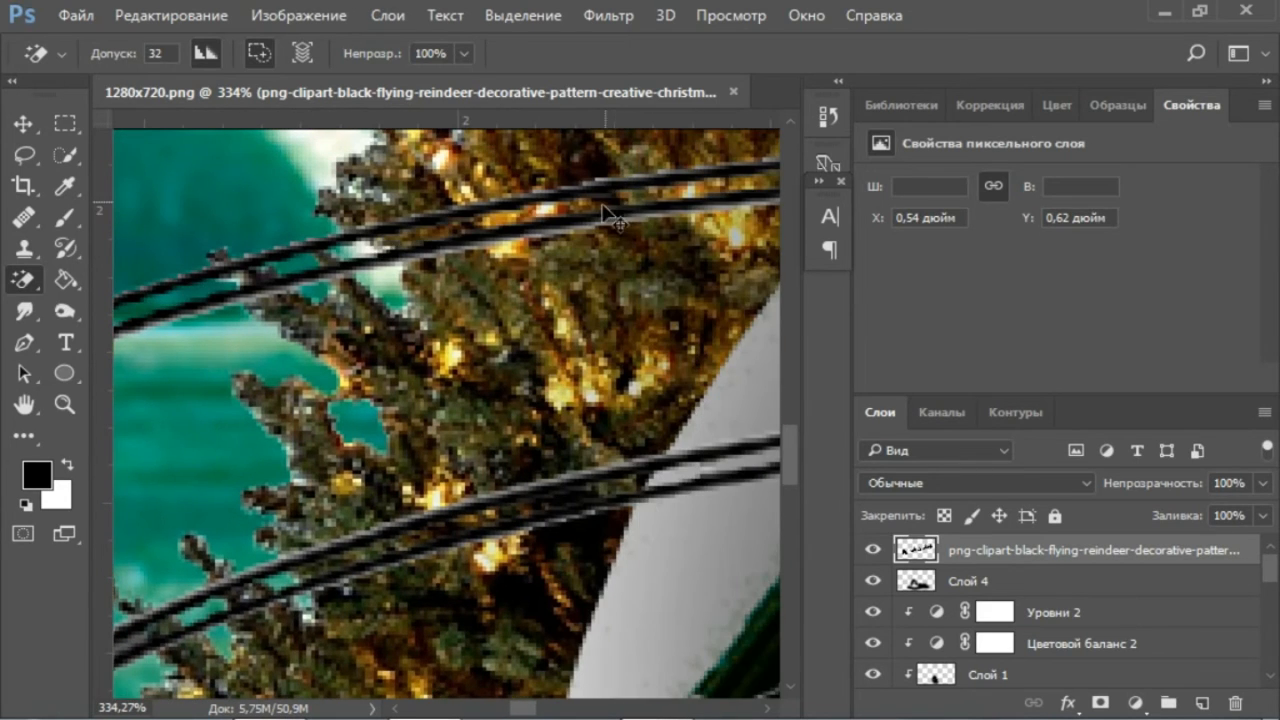
pyautogui.hscroll(5, 610, 215)
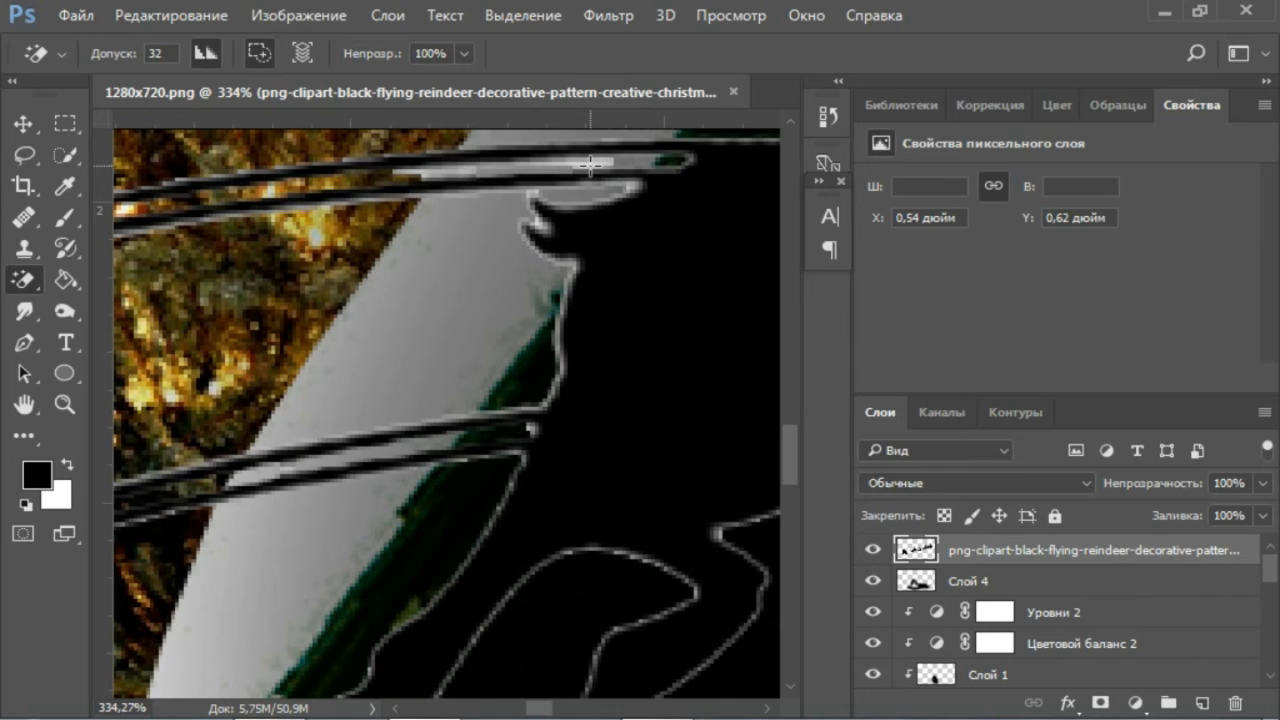
pyautogui.click(590, 165)
# Erase the leftover light patches around the rearmost reindeer's legs, harness straps and antlers.
pyautogui.hscroll(4, 580, 243)
pyautogui.scroll(-6, 580, 246)
pyautogui.scroll(2, 680, 266)
pyautogui.scroll(-3, 600, 250)
pyautogui.hscroll(4, 498, 224)
pyautogui.scroll(10, 496, 224)
pyautogui.click(532, 271)
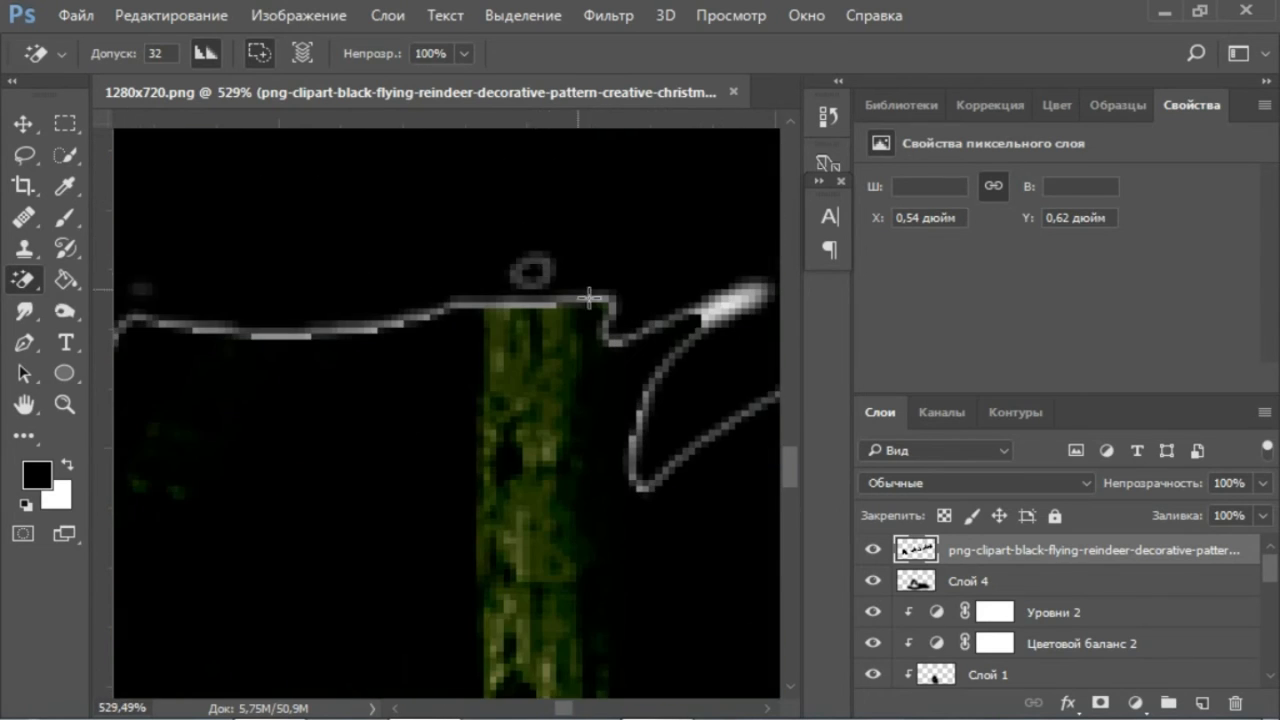
pyautogui.hscroll(5, 590, 298)
pyautogui.hscroll(4, 634, 167)
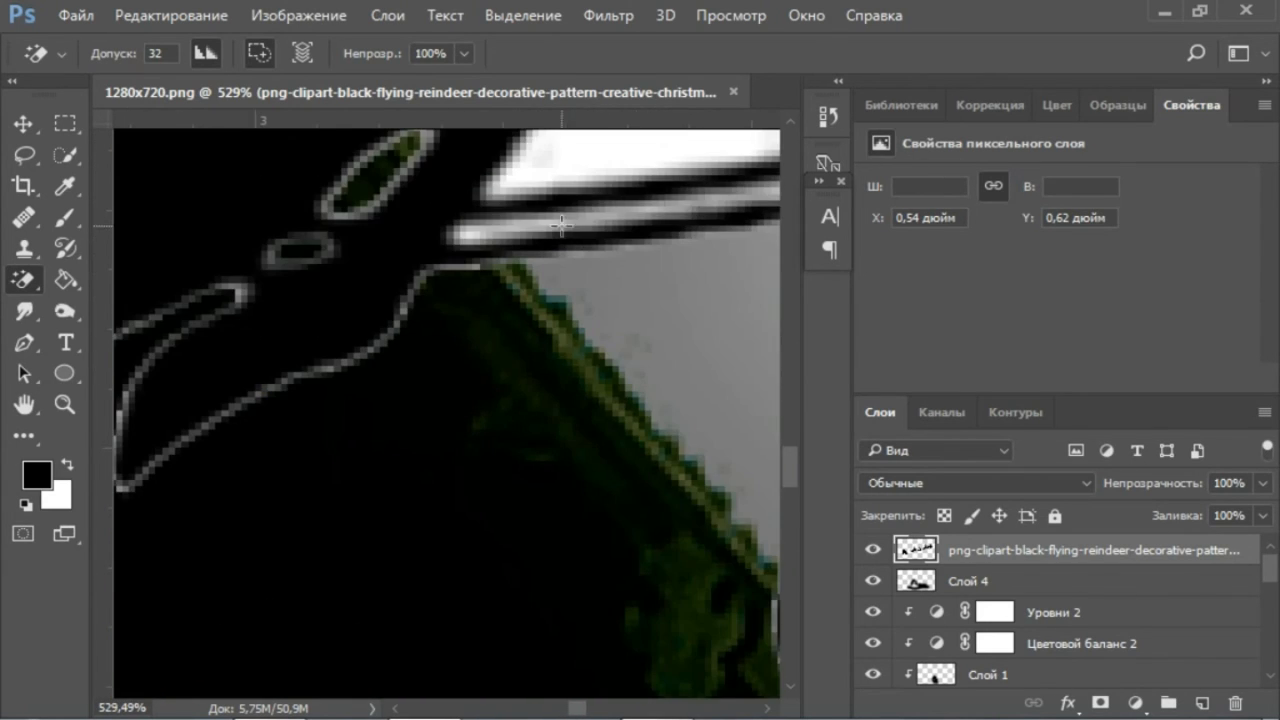
pyautogui.scroll(-5, 623, 263)
pyautogui.scroll(3, 628, 311)
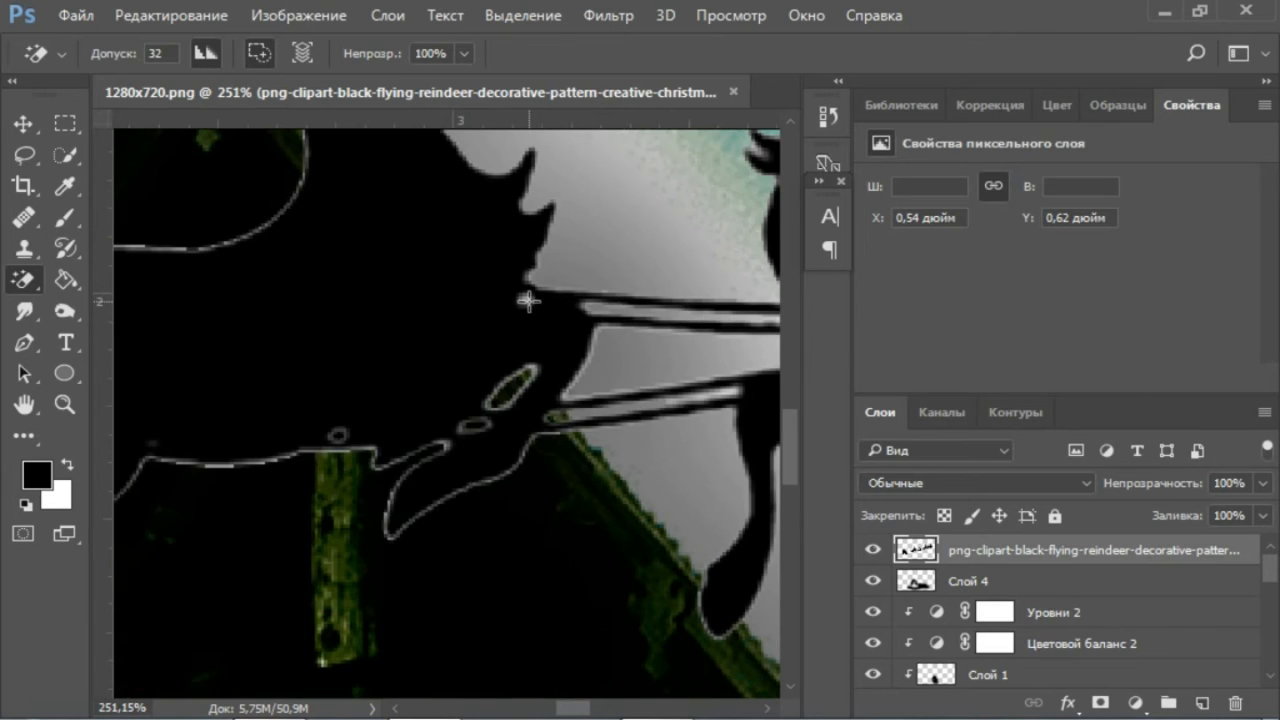
pyautogui.scroll(5, 528, 300)
pyautogui.scroll(2, 265, 245)
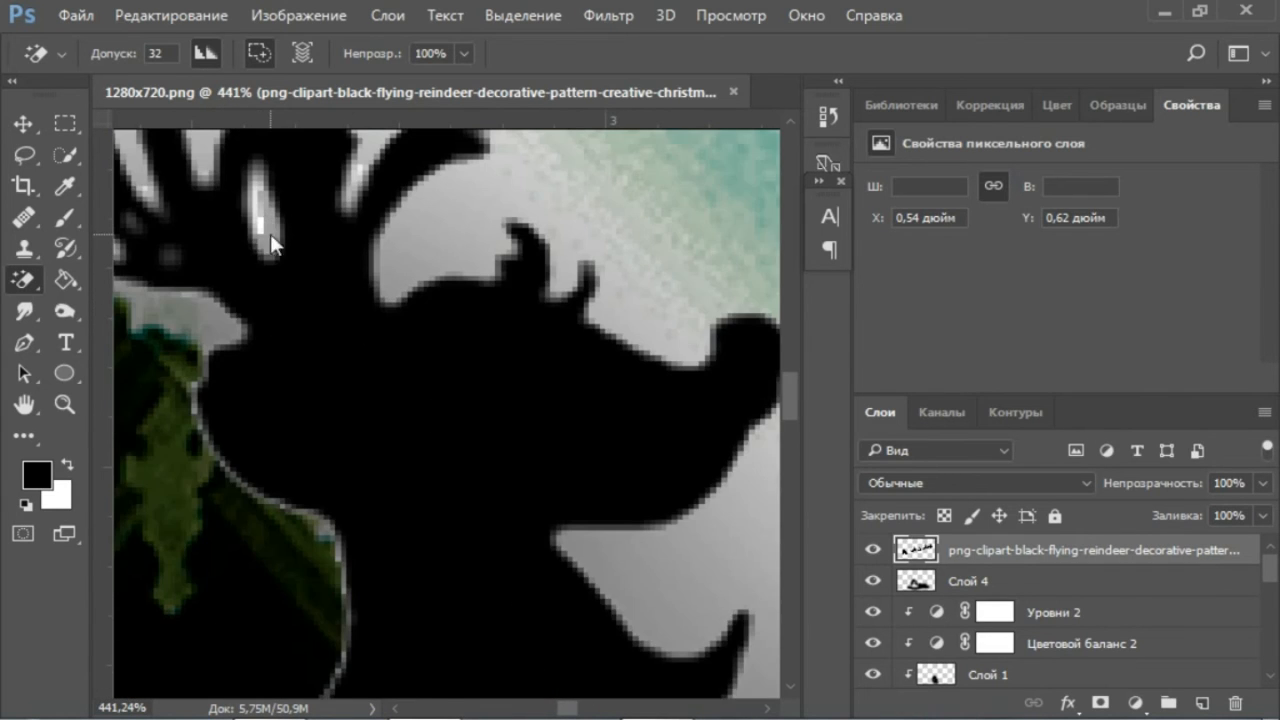
# Erase the leftover background between the harness straps linking the second, third and front reindeer.
pyautogui.scroll(-4, 588, 326)
pyautogui.hscroll(2, 588, 326)
pyautogui.click(601, 390)
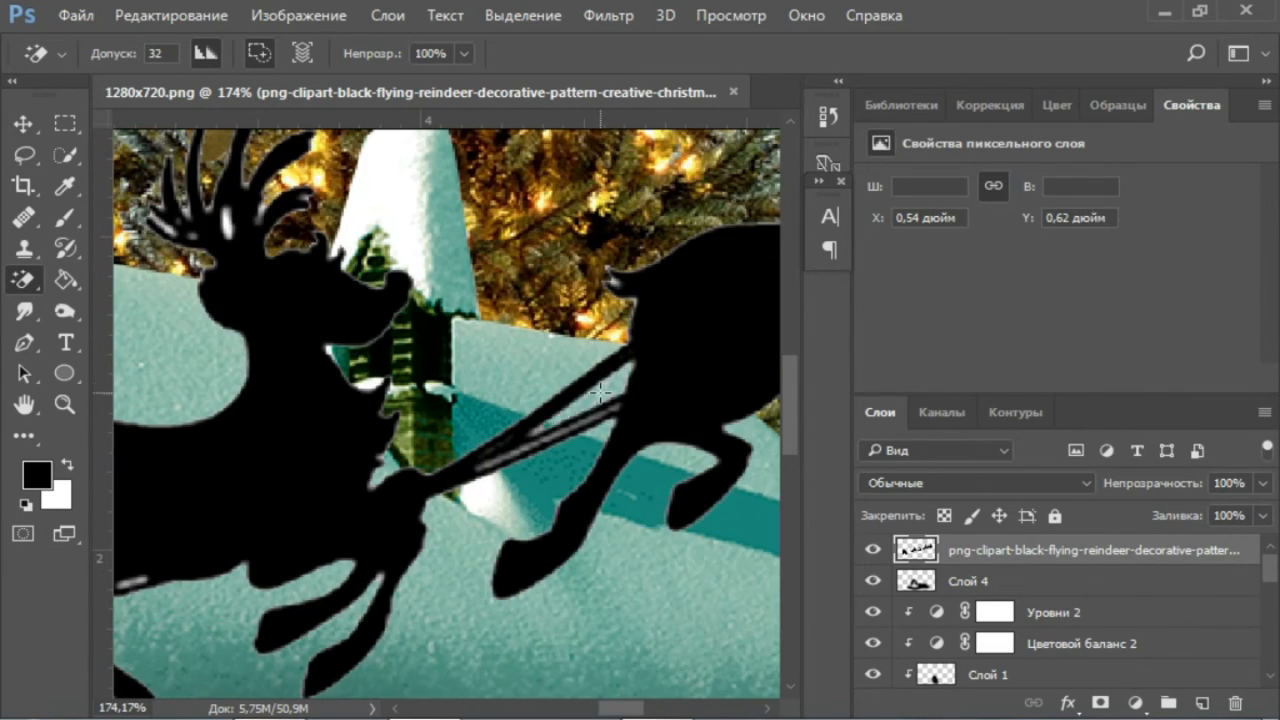
pyautogui.hscroll(6, 640, 330)
pyautogui.scroll(5, 722, 210)
pyautogui.click(598, 340)
pyautogui.click(716, 184)
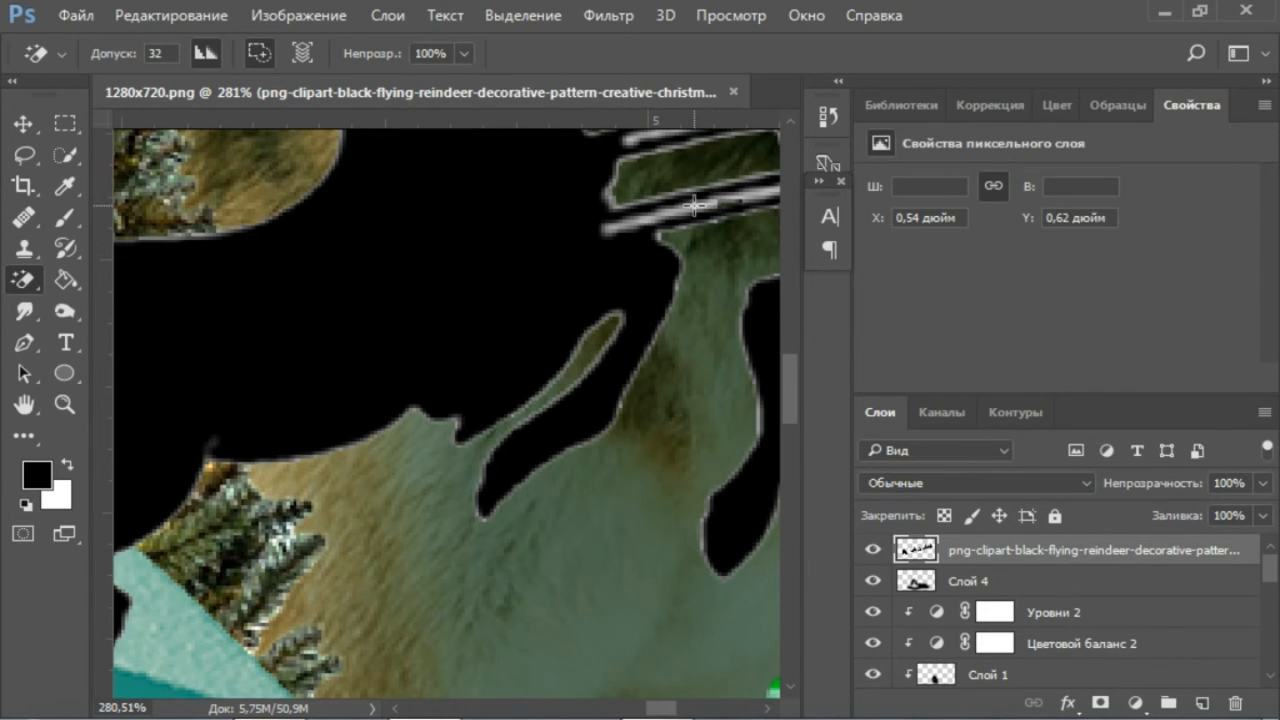
# Erase the white patches between the antlers of the third and front reindeer.
pyautogui.scroll(-2, 674, 229)
pyautogui.scroll(3, 345, 237)
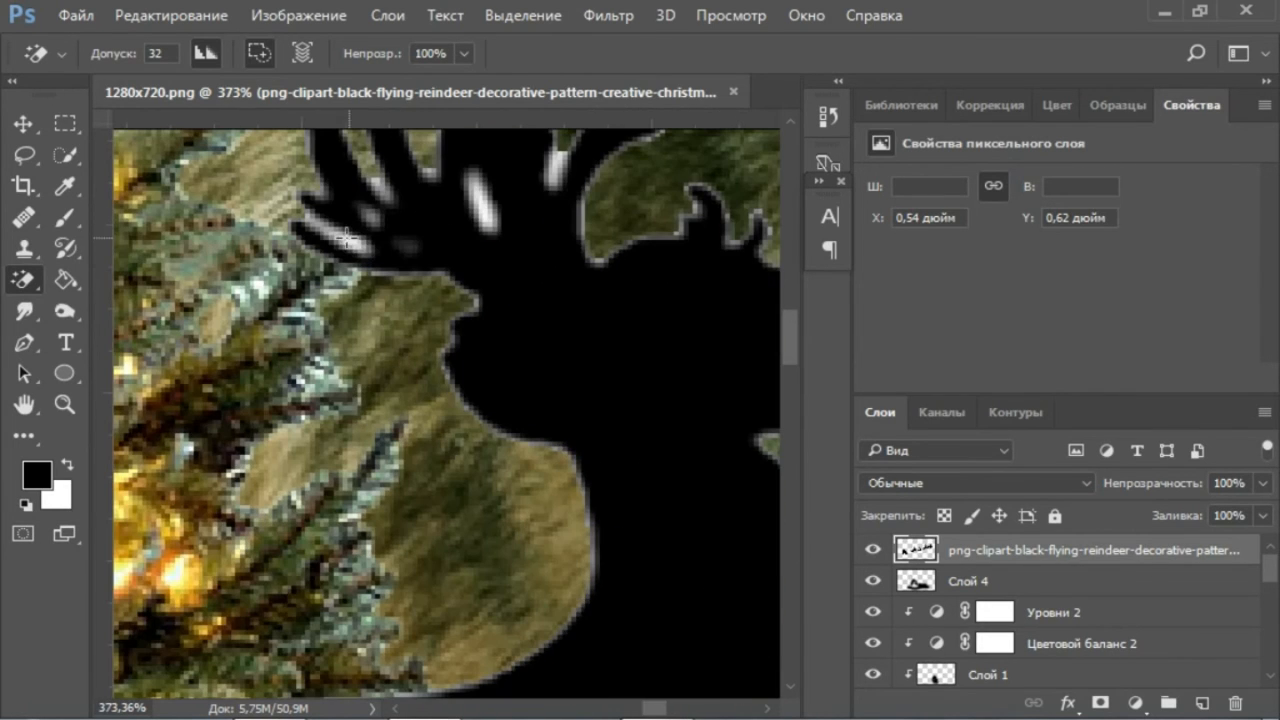
pyautogui.scroll(-5, 385, 192)
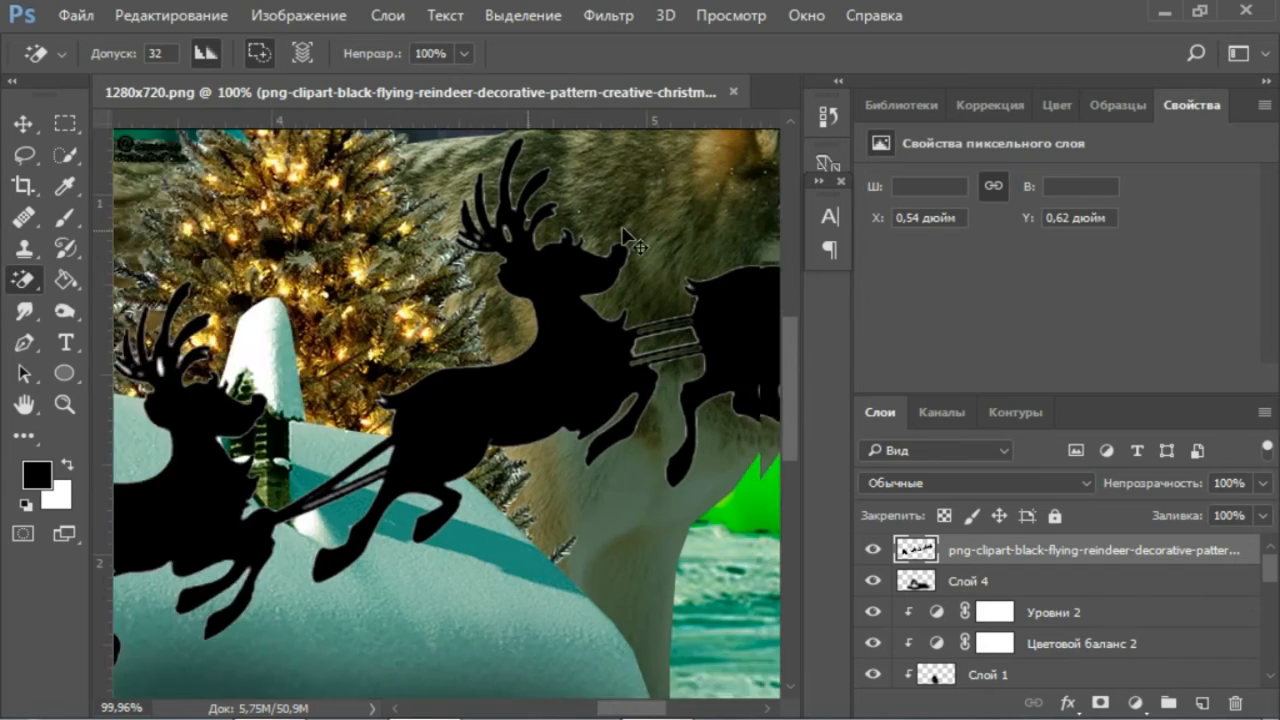
pyautogui.hscroll(-2, 500, 260)
pyautogui.scroll(5, 598, 285)
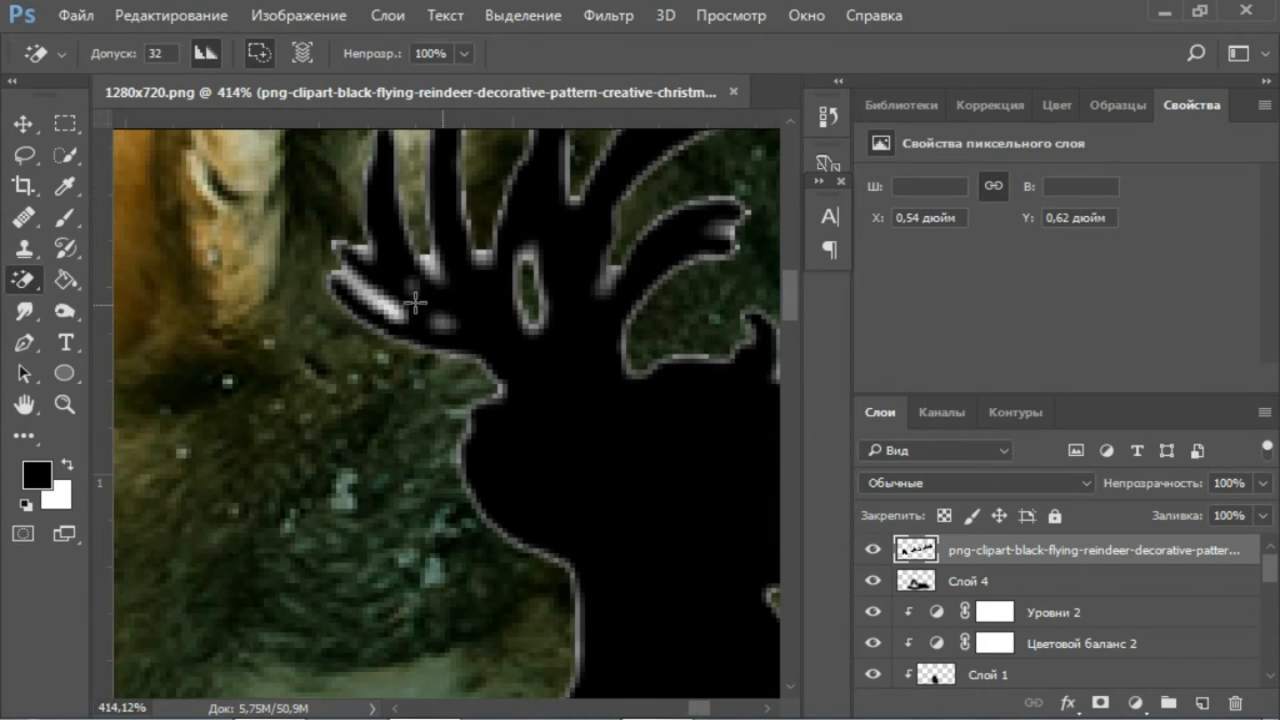
pyautogui.scroll(3, 432, 263)
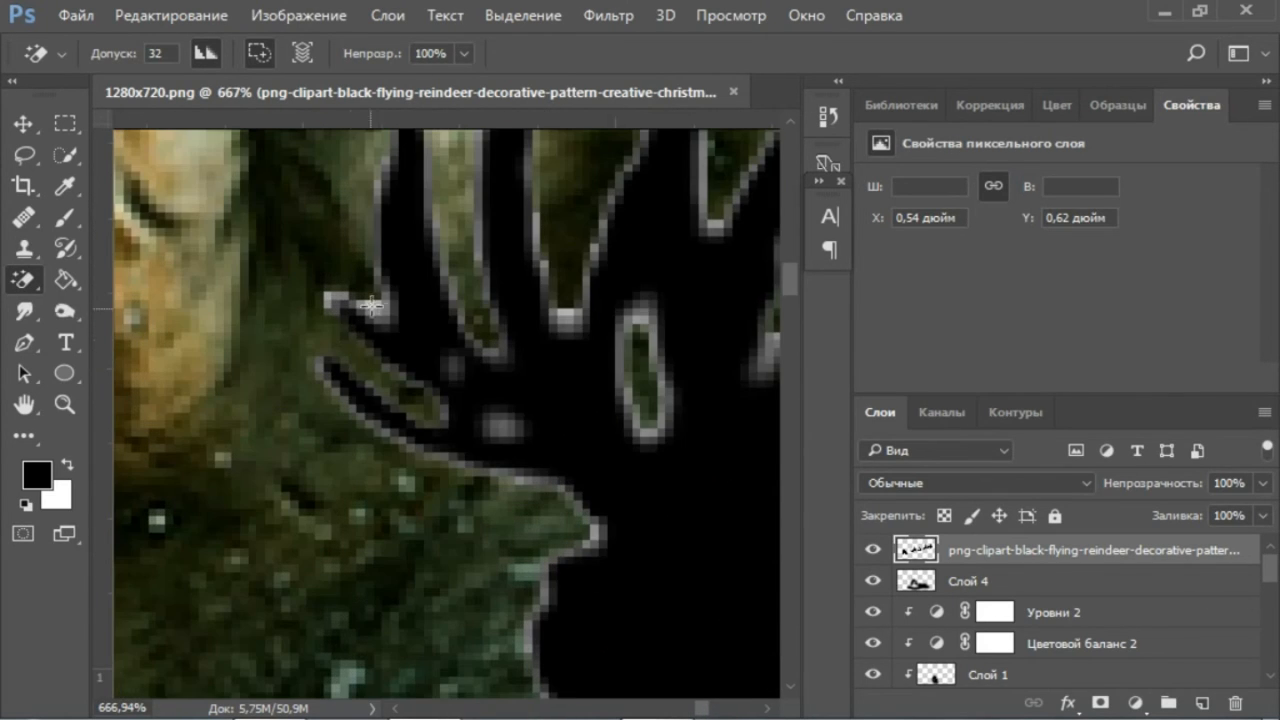
# Scale the sleigh silhouette to about 52.5%, placed in the green aurora sky behind the trees' left side, and set its opacity to 62%.
pyautogui.scroll(-6, 540, 320)
pyautogui.scroll(-2, 540, 320)
pyautogui.hotkey('ctrl', 't')
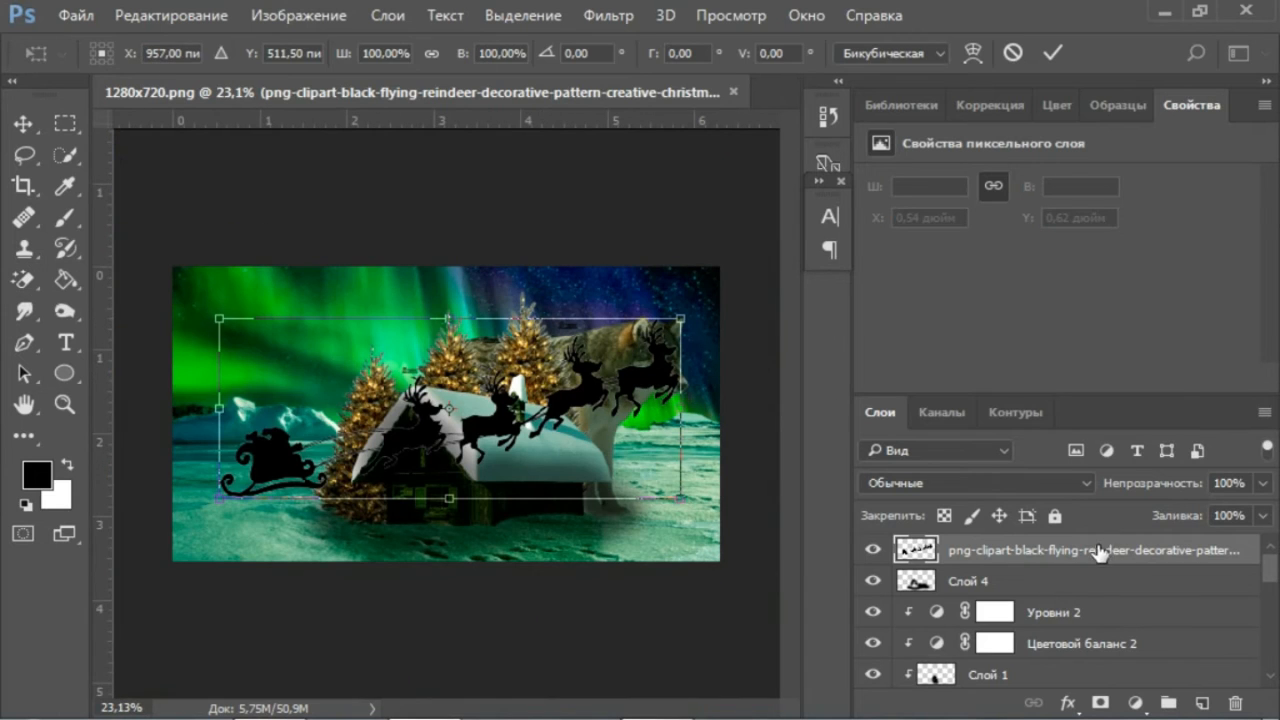
pyautogui.moveTo(685, 502); pyautogui.dragTo(599, 467)
pyautogui.moveTo(516, 432); pyautogui.dragTo(404, 344)
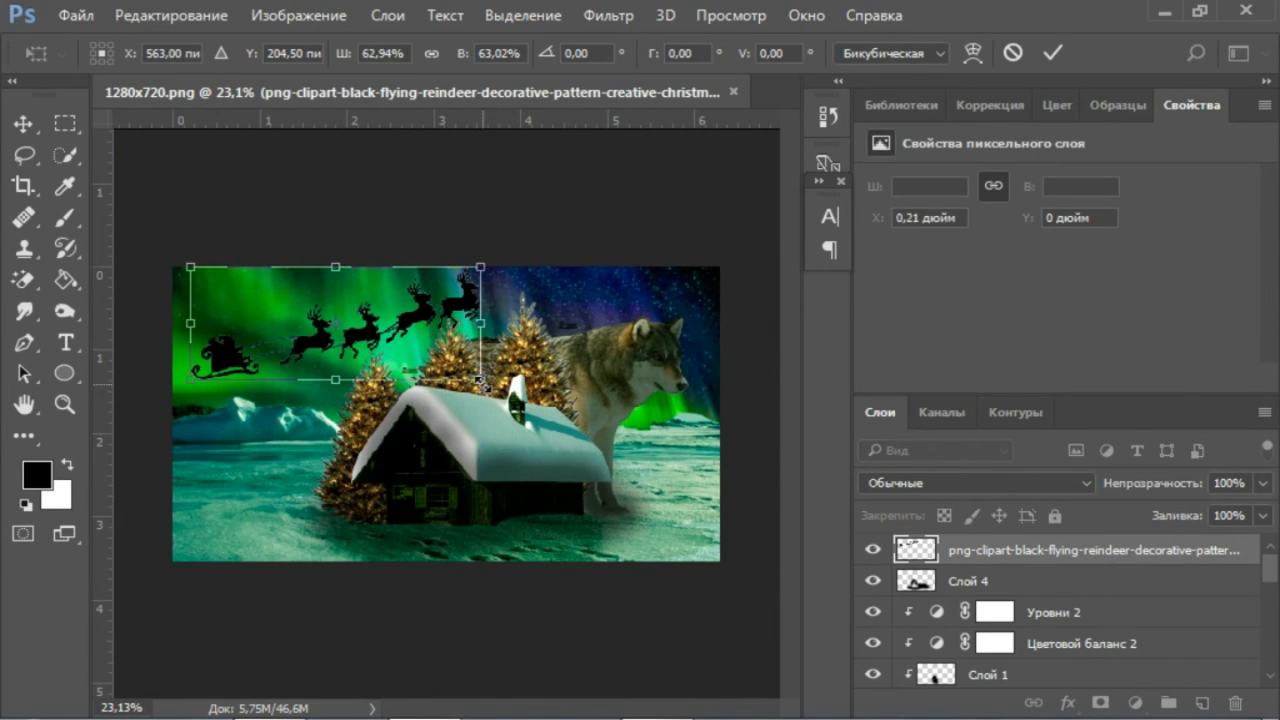
pyautogui.moveTo(485, 383); pyautogui.dragTo(399, 321)
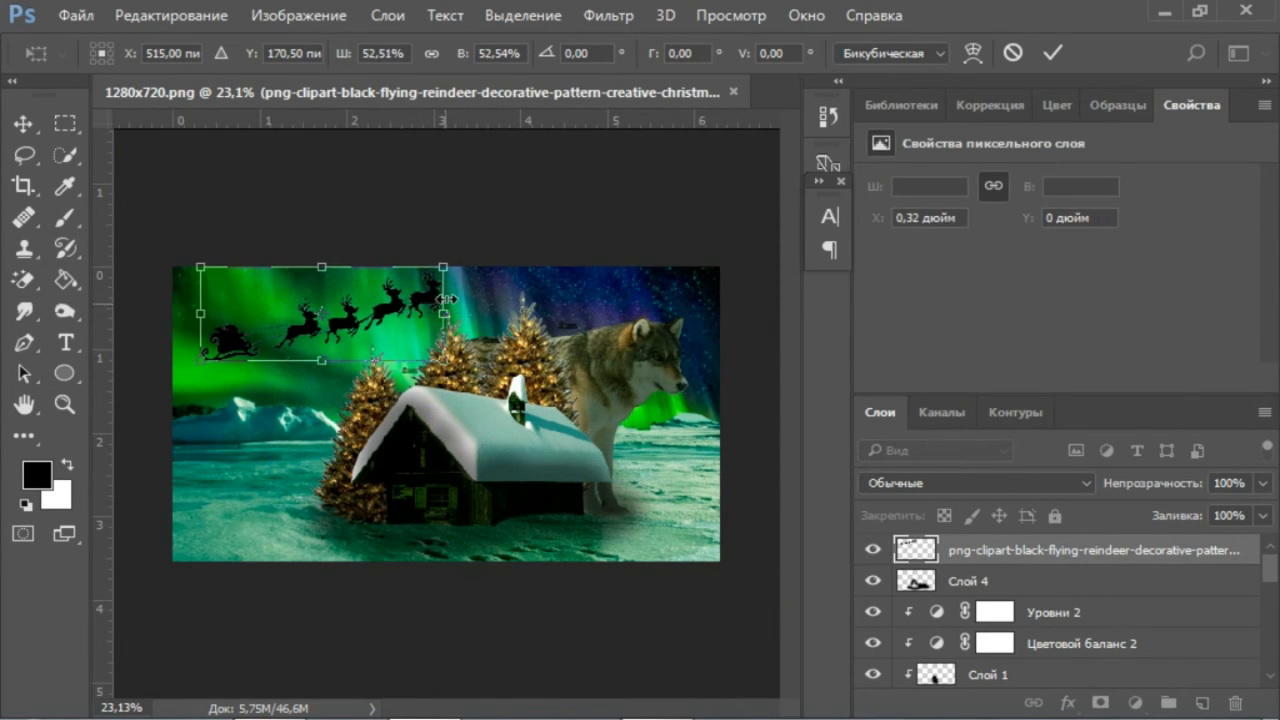
pyautogui.click(1052, 53)
pyautogui.moveTo(1187, 514); pyautogui.dragTo(1207, 517)
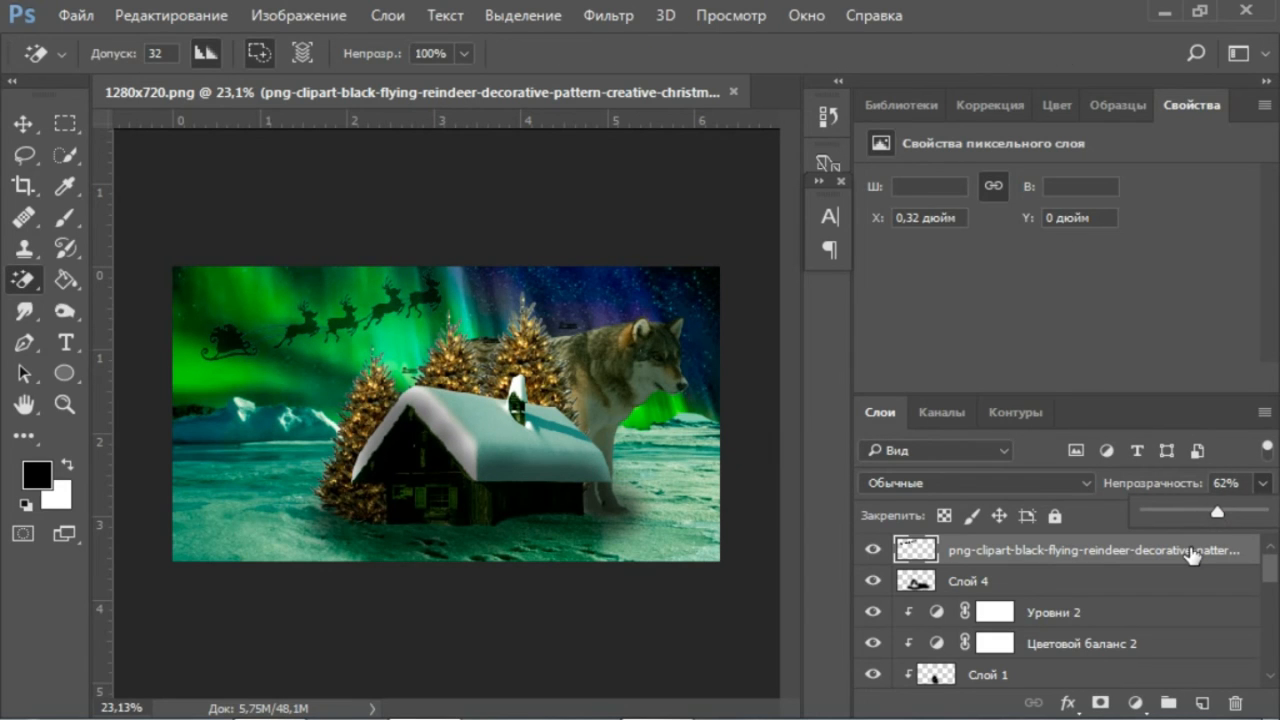
# Add a Hue/Saturation adjustment layer above the sleigh layer and set its hue to -20.
pyautogui.click(1135, 703)
pyautogui.click(995, 400)
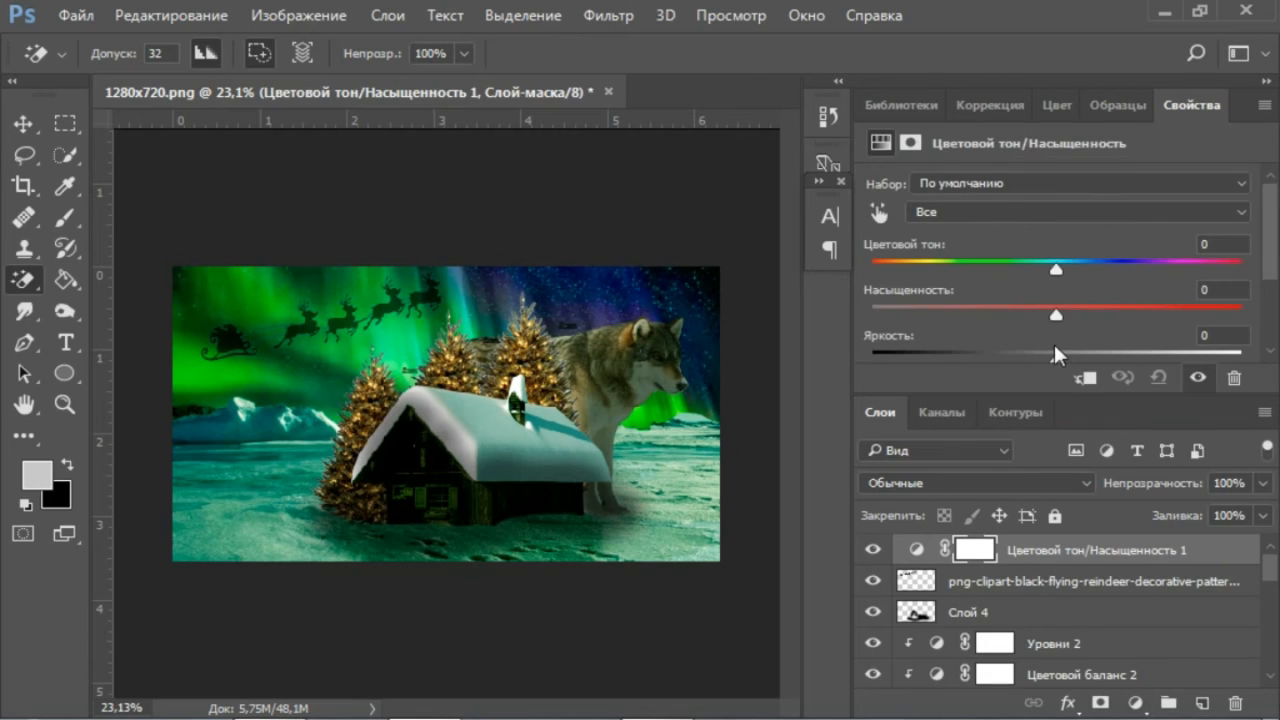
pyautogui.moveTo(1056, 262); pyautogui.dragTo(1017, 262)
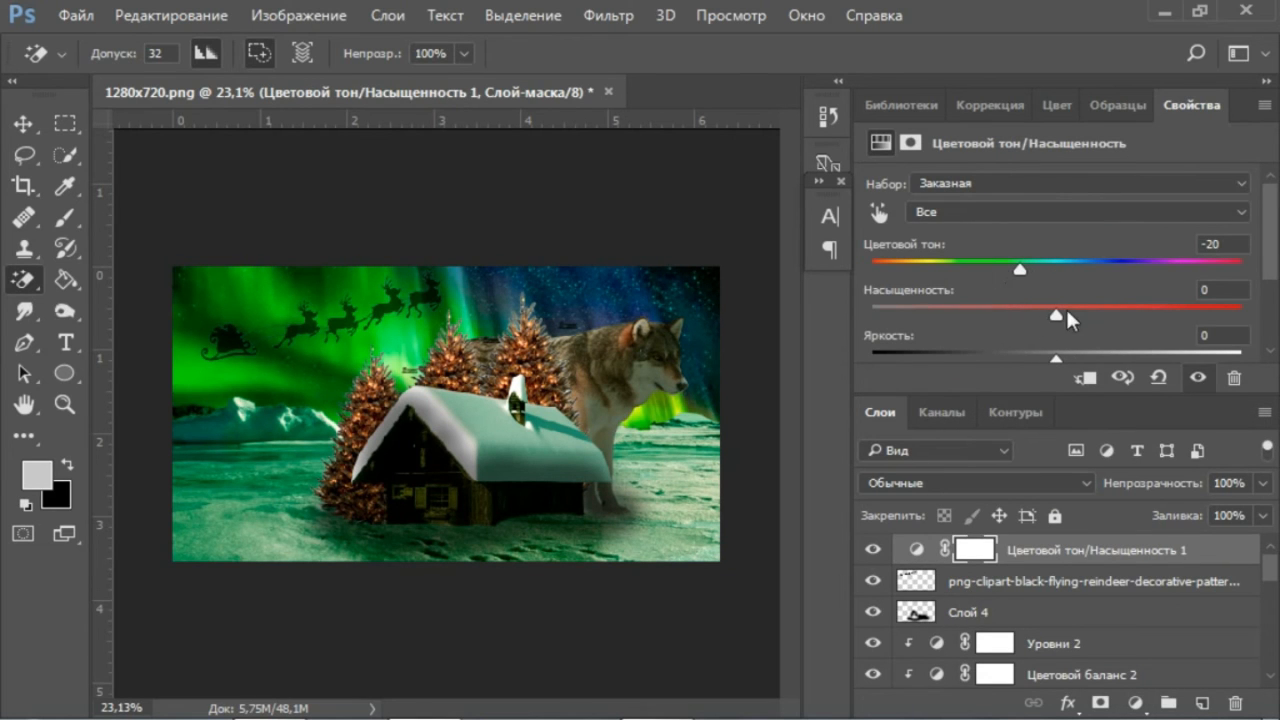
# Raise the saturation of the Hue/Saturation adjustment layer to +13.
pyautogui.moveTo(1066, 310); pyautogui.dragTo(1081, 318)
pyautogui.scroll(8, 604, 375)
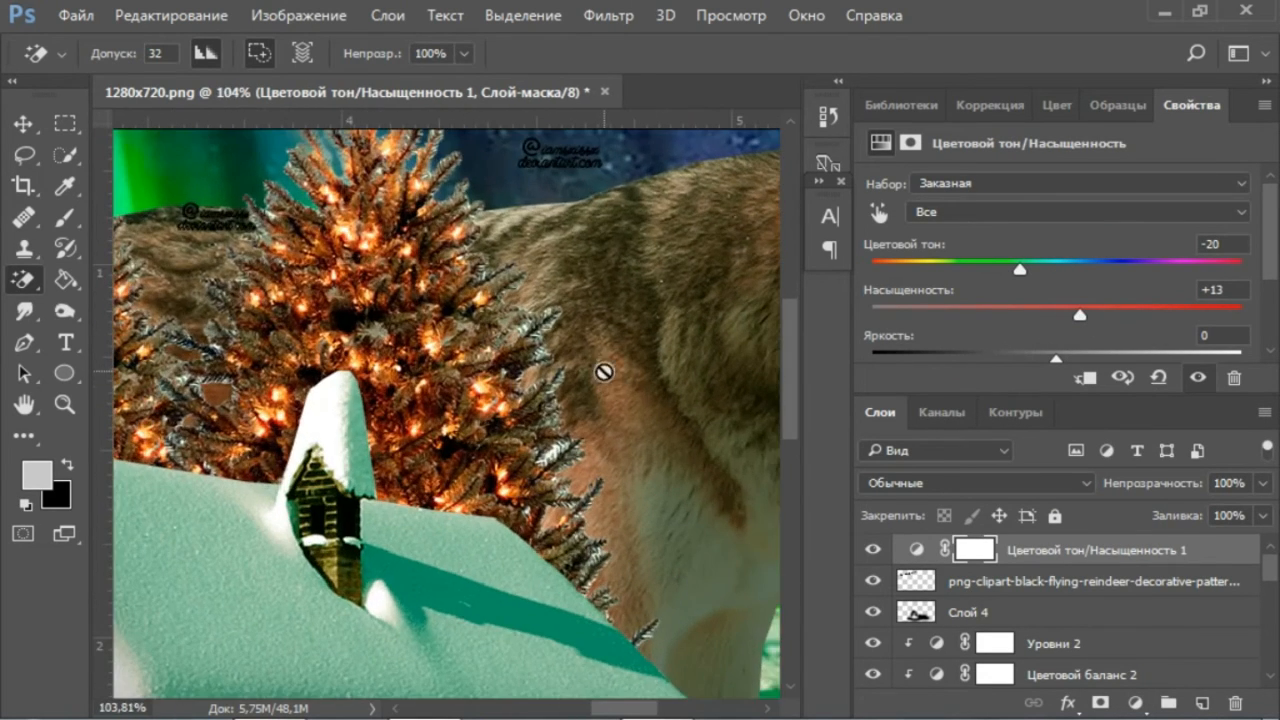
# Add a new layer clipped to the wolf layer, directly above it, and set its blend mode to Soft Light.
pyautogui.scroll(-3, 1055, 603)
pyautogui.scroll(-5, 1055, 603)
pyautogui.click(1215, 586)
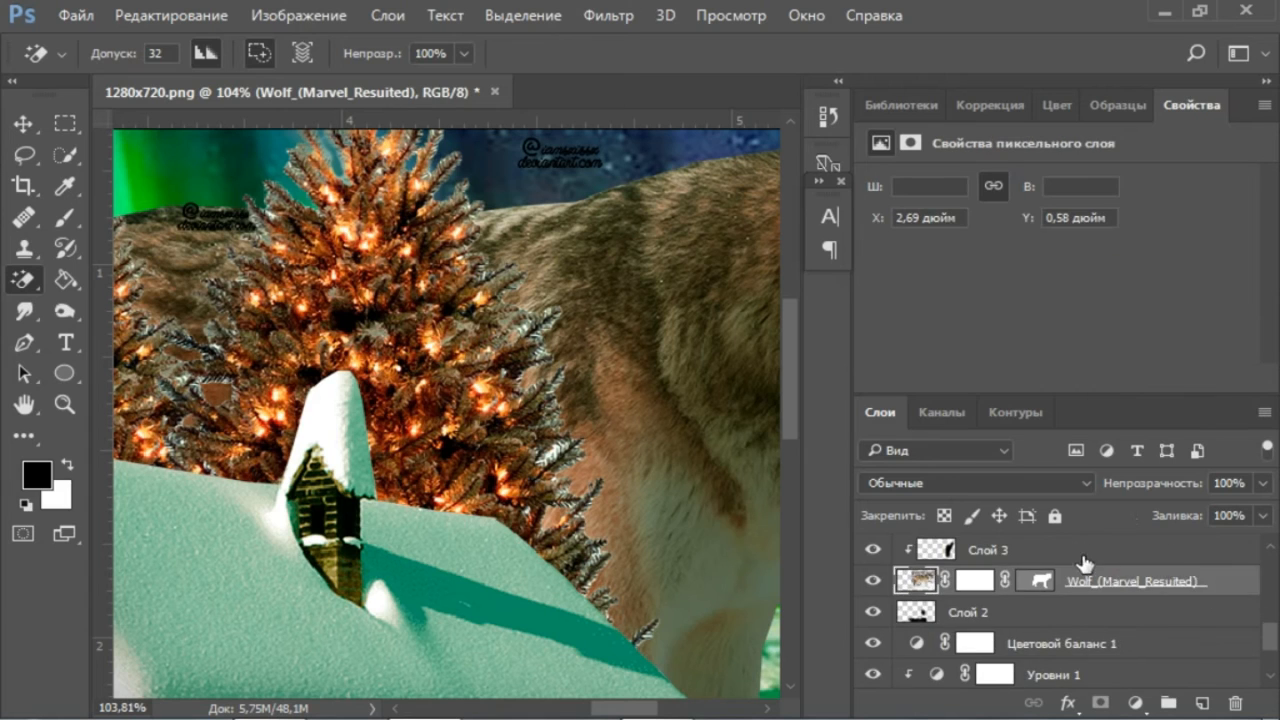
pyautogui.scroll(1, 1078, 572)
pyautogui.click(1202, 702)
pyautogui.click(975, 483)
pyautogui.click(940, 252)
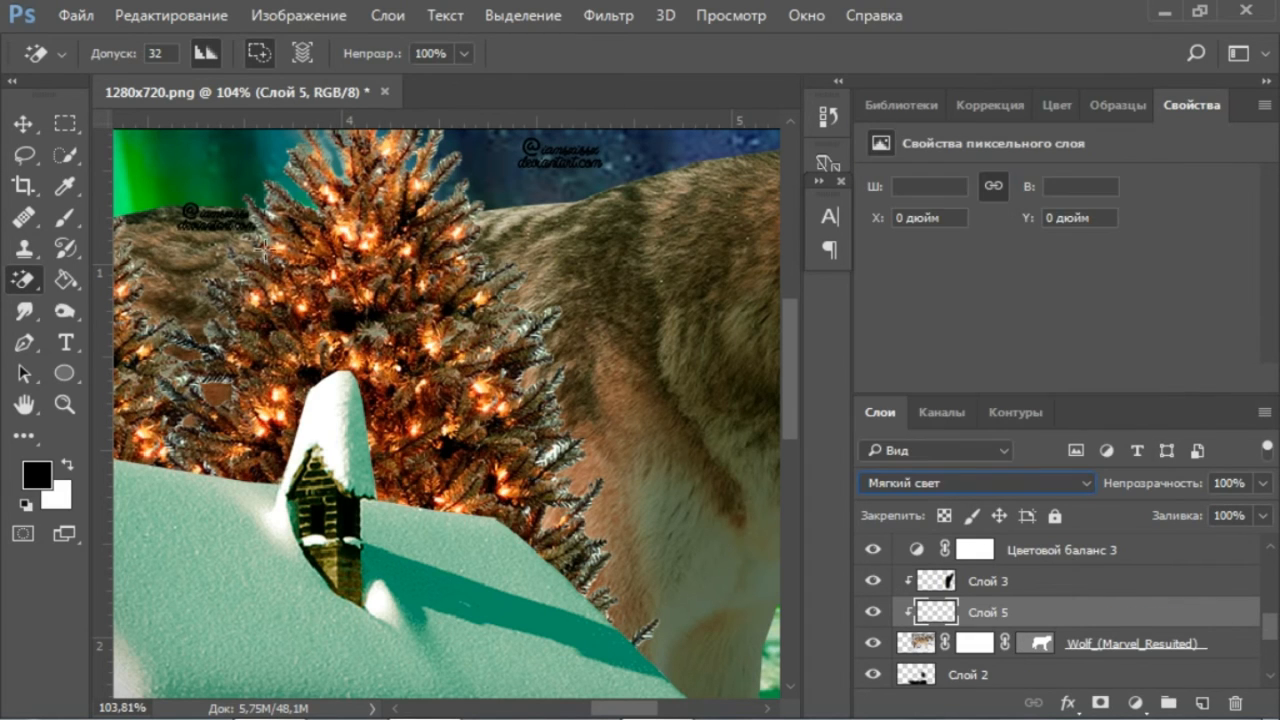
# Paint pure red (ff0000) with a soft 77 px brush over the wolf's fur along the edge of the front Christmas tree.
pyautogui.press('b')
pyautogui.rightClick(502, 297)
pyautogui.press('Escape')
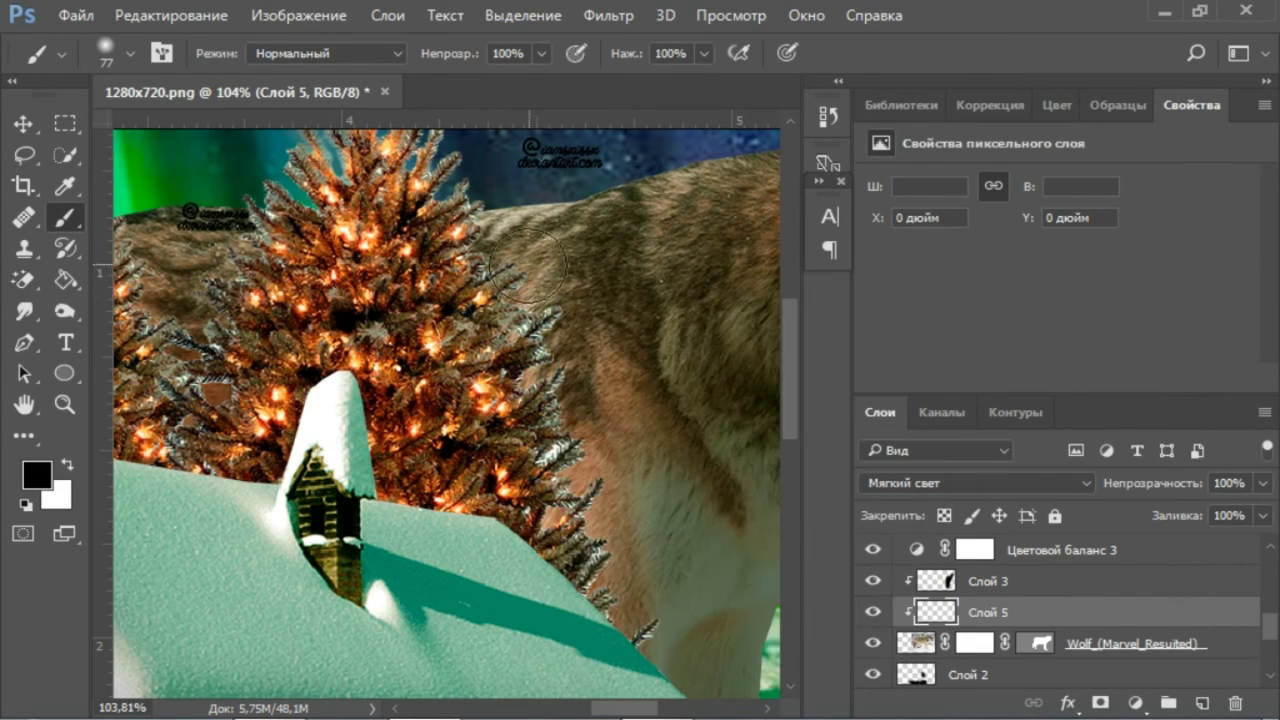
pyautogui.click(37, 475)
pyautogui.moveTo(801, 254); pyautogui.dragTo(878, 176)
pyautogui.click(1145, 165)
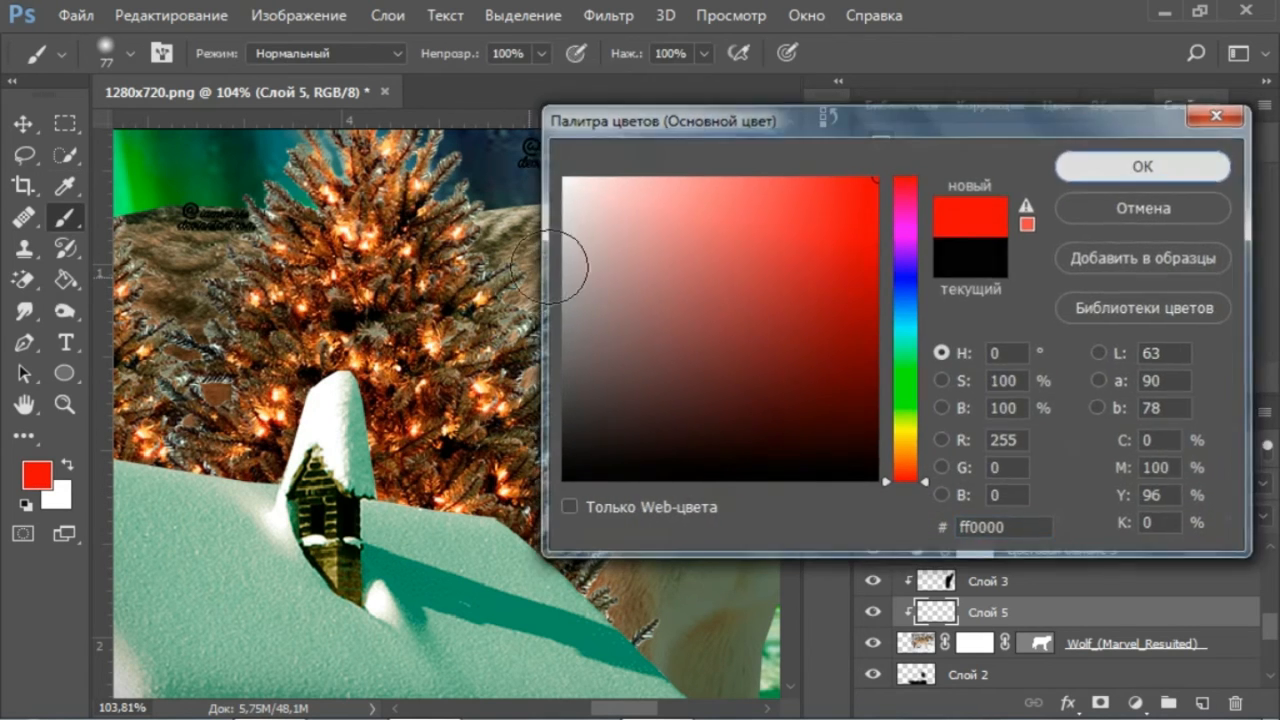
pyautogui.moveTo(551, 268)
pyautogui.mouseDown()
pyautogui.moveTo(565, 513)
pyautogui.moveTo(567, 372)
pyautogui.moveTo(479, 245)
pyautogui.mouseUp()
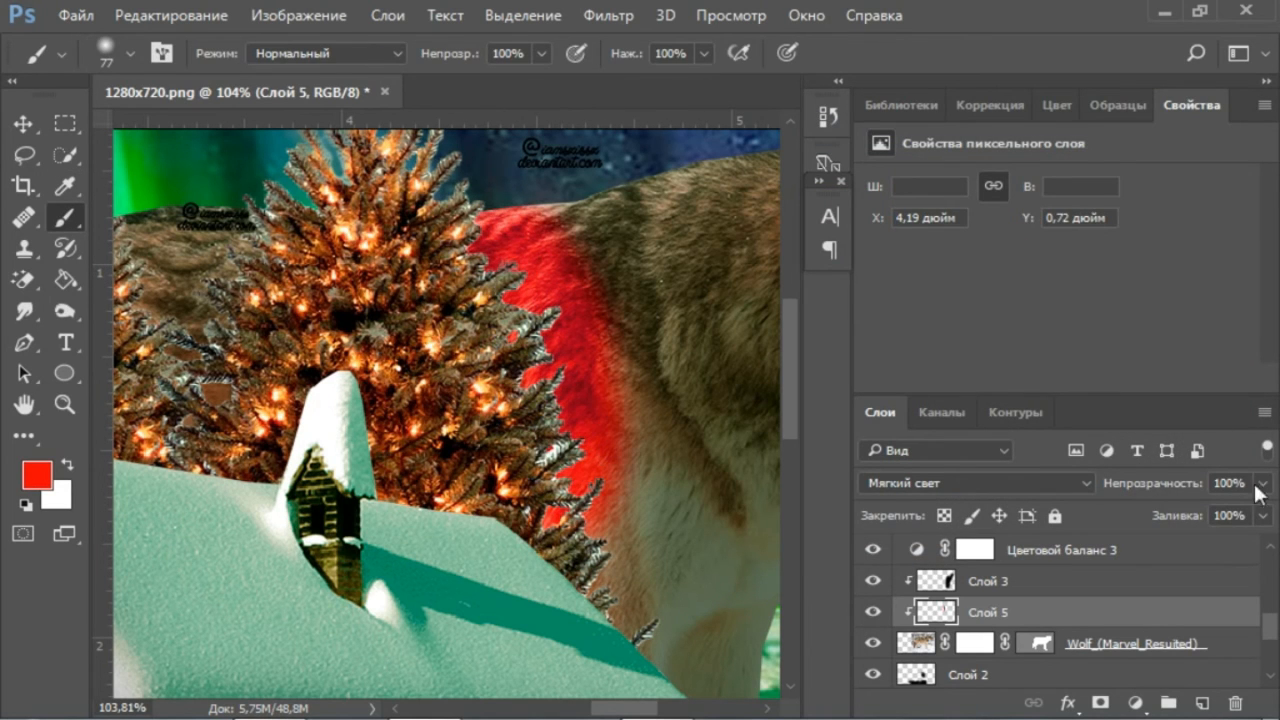
# Lower the red glow layer's opacity to 8% and brush more red onto the wolf's fur beside the trees.
pyautogui.moveTo(1262, 483)
pyautogui.mouseDown()
pyautogui.moveTo(1200, 515)
pyautogui.moveTo(1147, 520)
pyautogui.mouseUp()
pyautogui.click(489, 244)
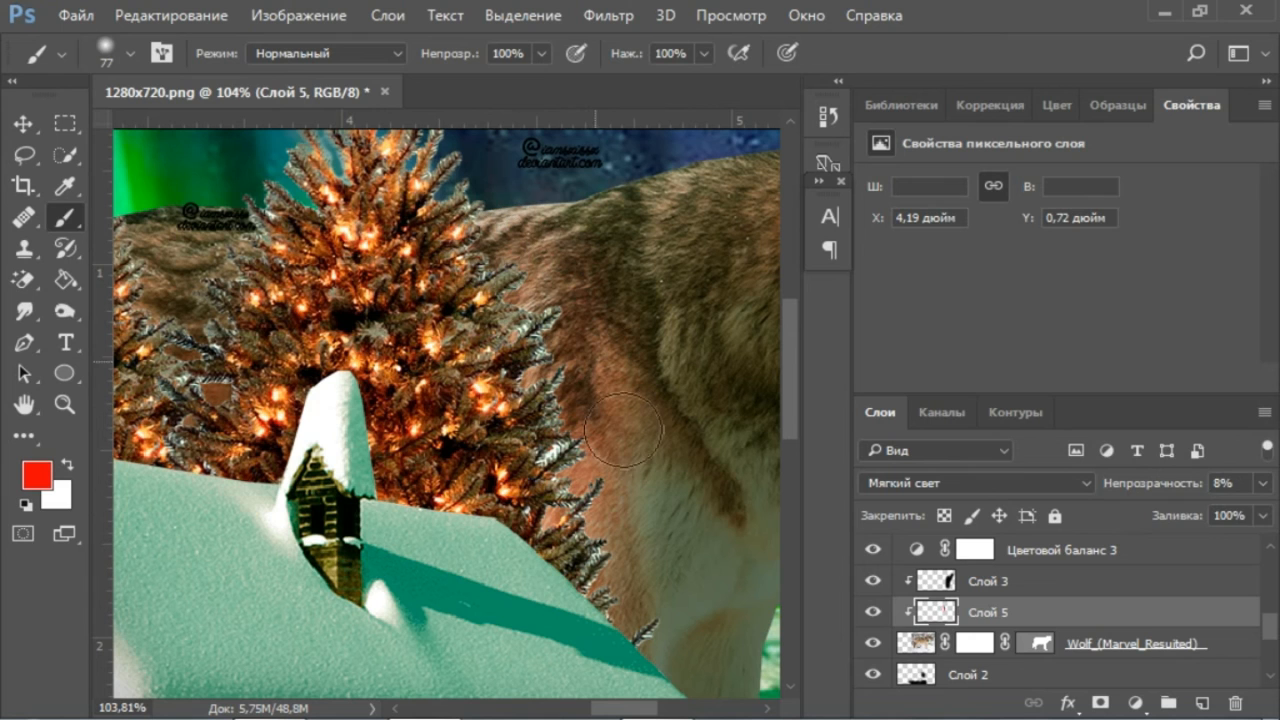
pyautogui.scroll(-8, 640, 560)
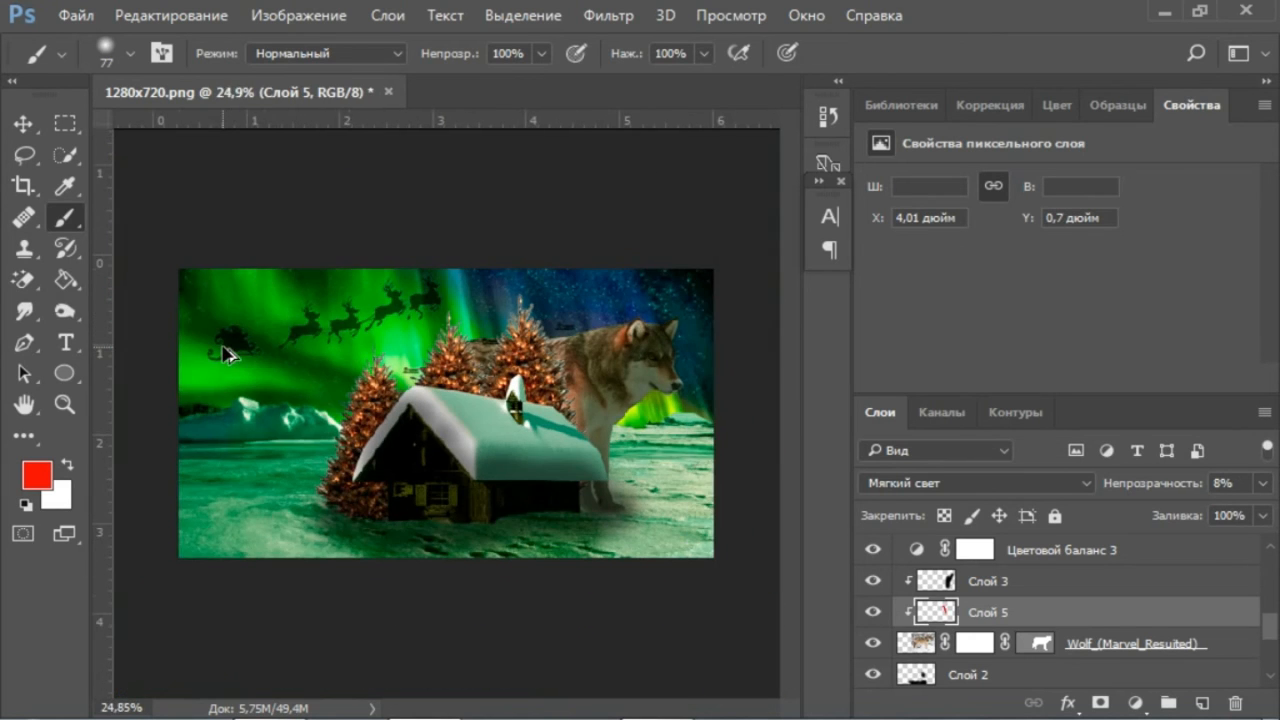
# Select the wolf's shading layer Слой 3 and set up a black brush of 174 px with 0% hardness.
pyautogui.scroll(2, 708, 513)
pyautogui.hscroll(2, 708, 513)
pyautogui.click(973, 581)
pyautogui.click(873, 581)
pyautogui.click(873, 581)
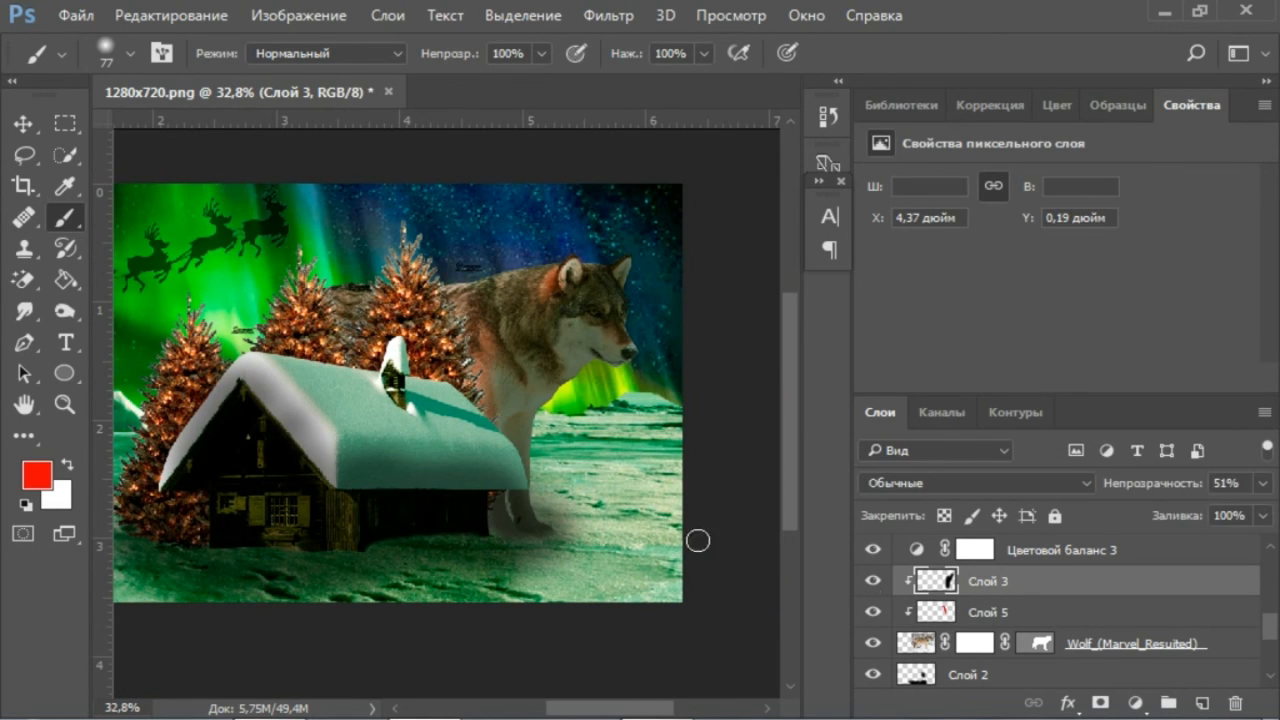
pyautogui.click(37, 475)
pyautogui.click(568, 480)
pyautogui.press('Return')
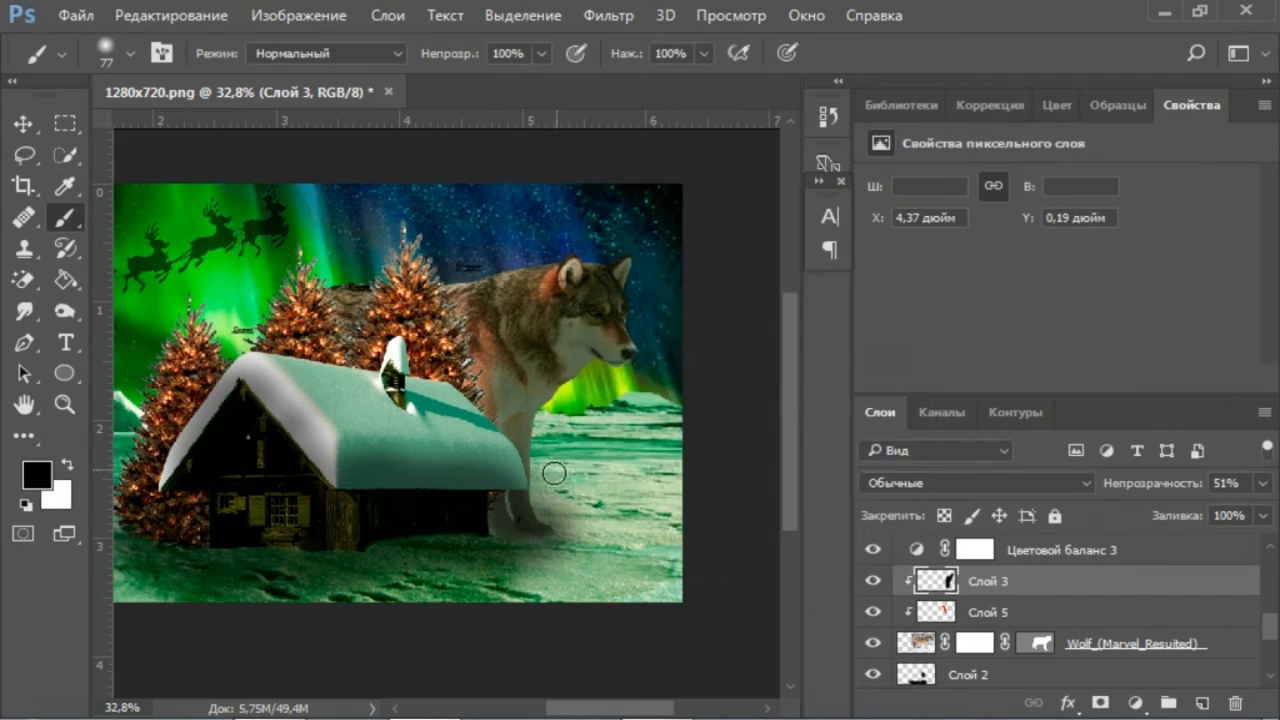
pyautogui.rightClick(598, 490)
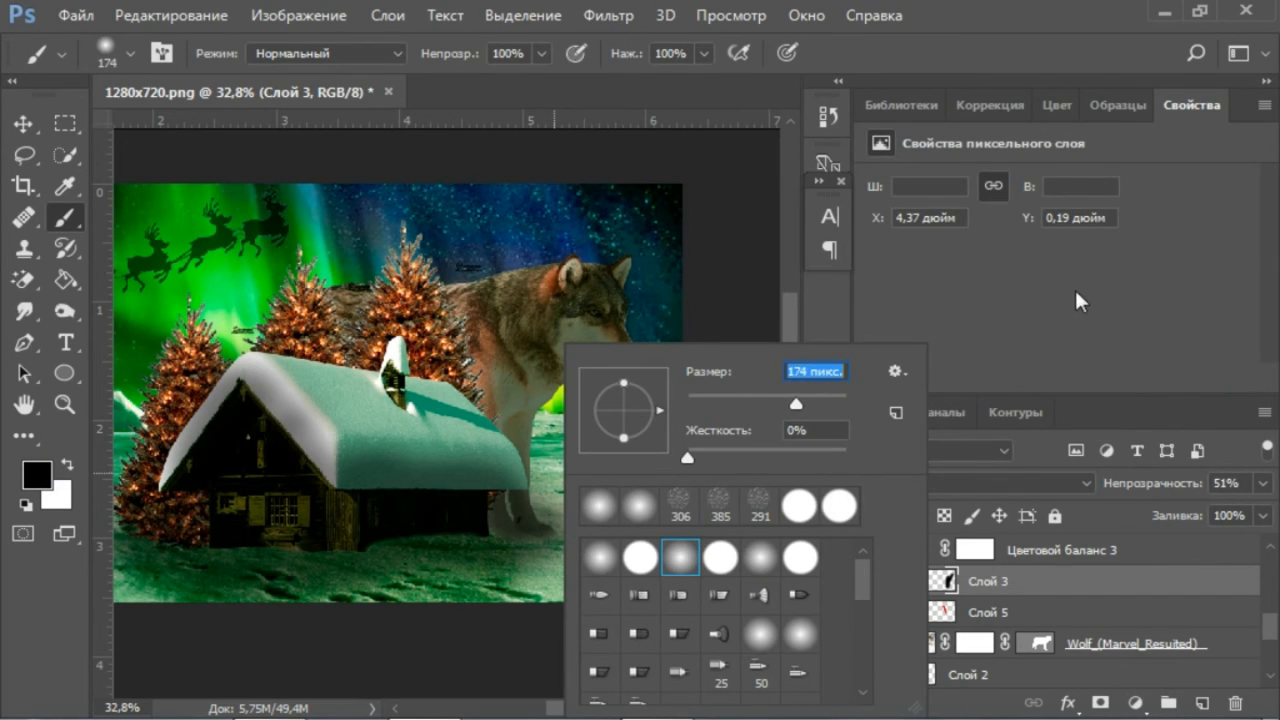
pyautogui.click(1076, 293)
# Add a Soft Light layer above Слой 3 and paint a black shadow on the snow below and beside the wolf's feet.
pyautogui.hotkey('ctrl', 'shift', 'alt', 'n')
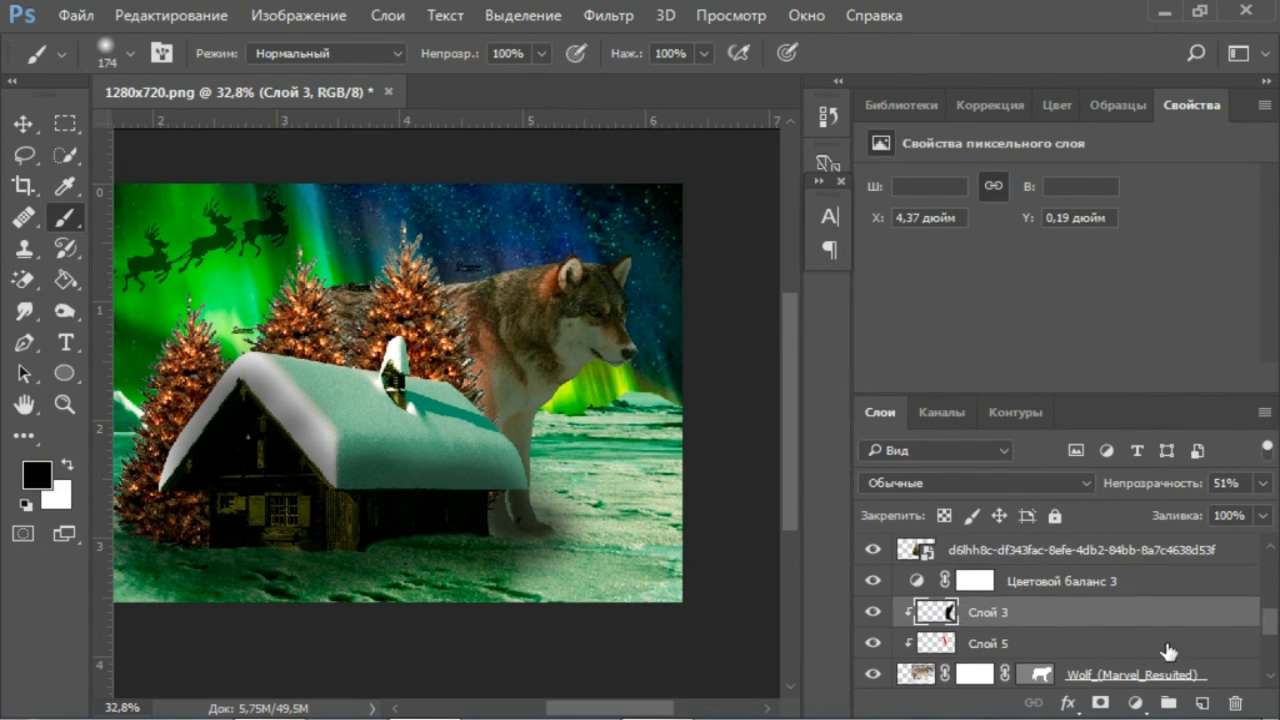
pyautogui.click(1024, 488)
pyautogui.click(951, 275)
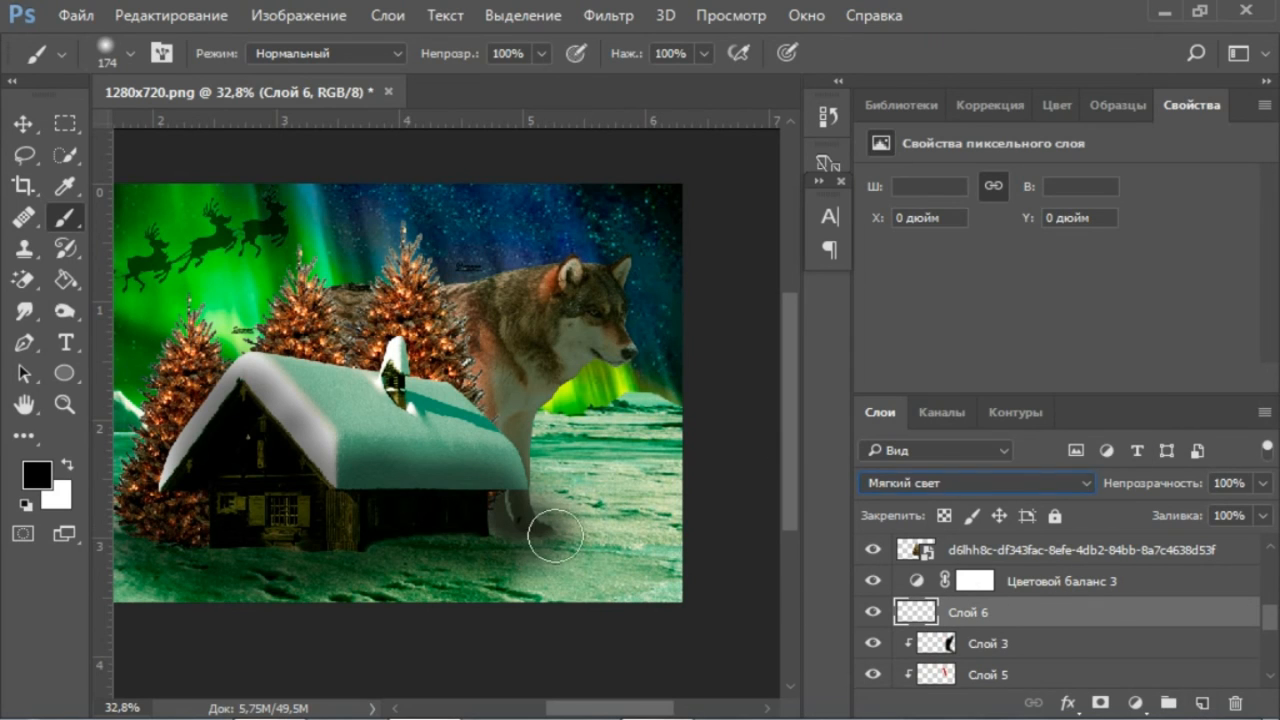
pyautogui.moveTo(555, 536)
pyautogui.mouseDown()
pyautogui.moveTo(638, 575)
pyautogui.moveTo(558, 554)
pyautogui.moveTo(555, 582)
pyautogui.moveTo(613, 601)
pyautogui.mouseUp()
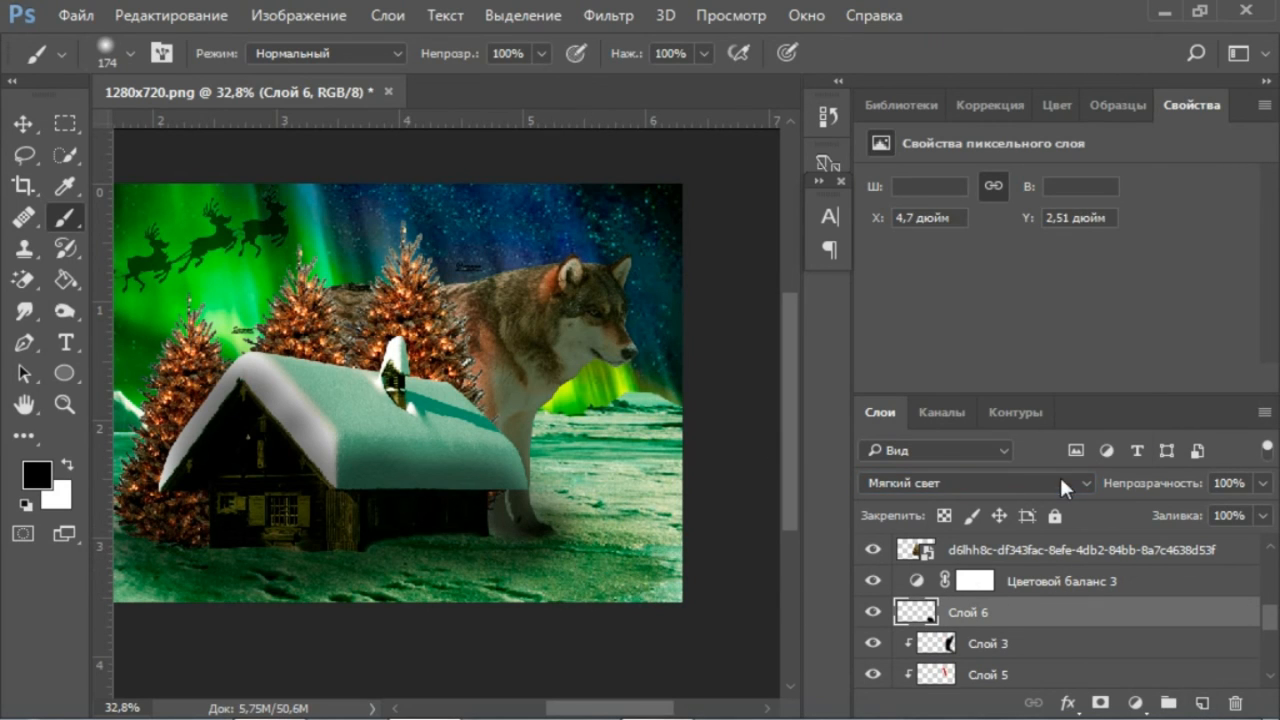
# Set the snow shadow layer to Normal blending at 35% opacity and extend the shadow across the snow near the wolf.
pyautogui.click(1065, 487)
pyautogui.click(990, 12)
pyautogui.moveTo(1262, 483); pyautogui.dragTo(1165, 520)
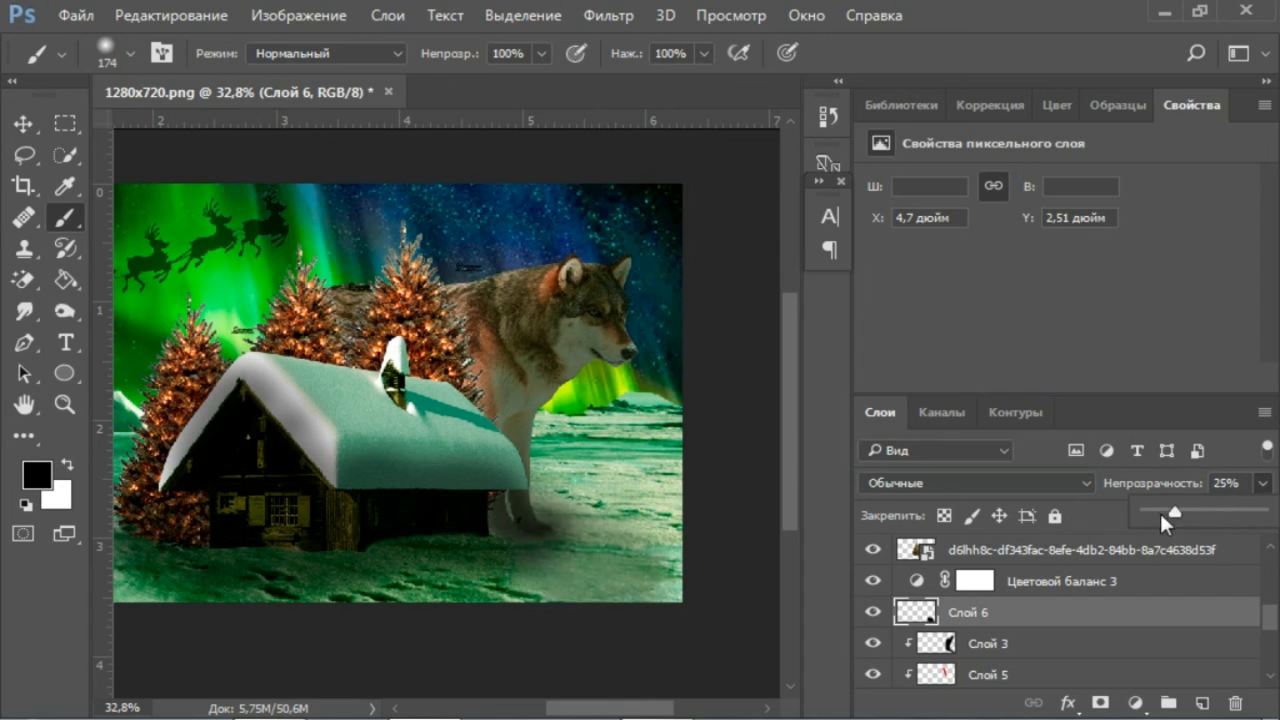
pyautogui.moveTo(643, 594); pyautogui.dragTo(677, 586)
pyautogui.scroll(-1, 677, 586)
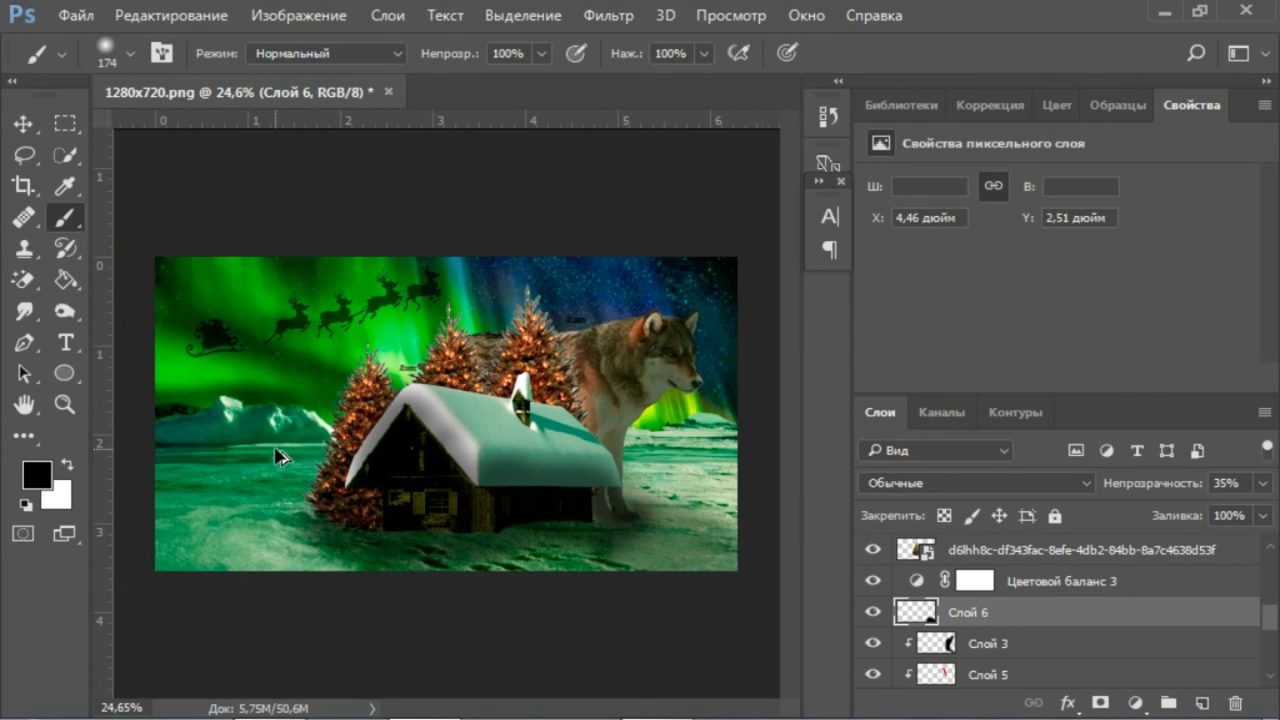
pyautogui.scroll(1, 275, 450)
pyautogui.scroll(-1, 275, 450)
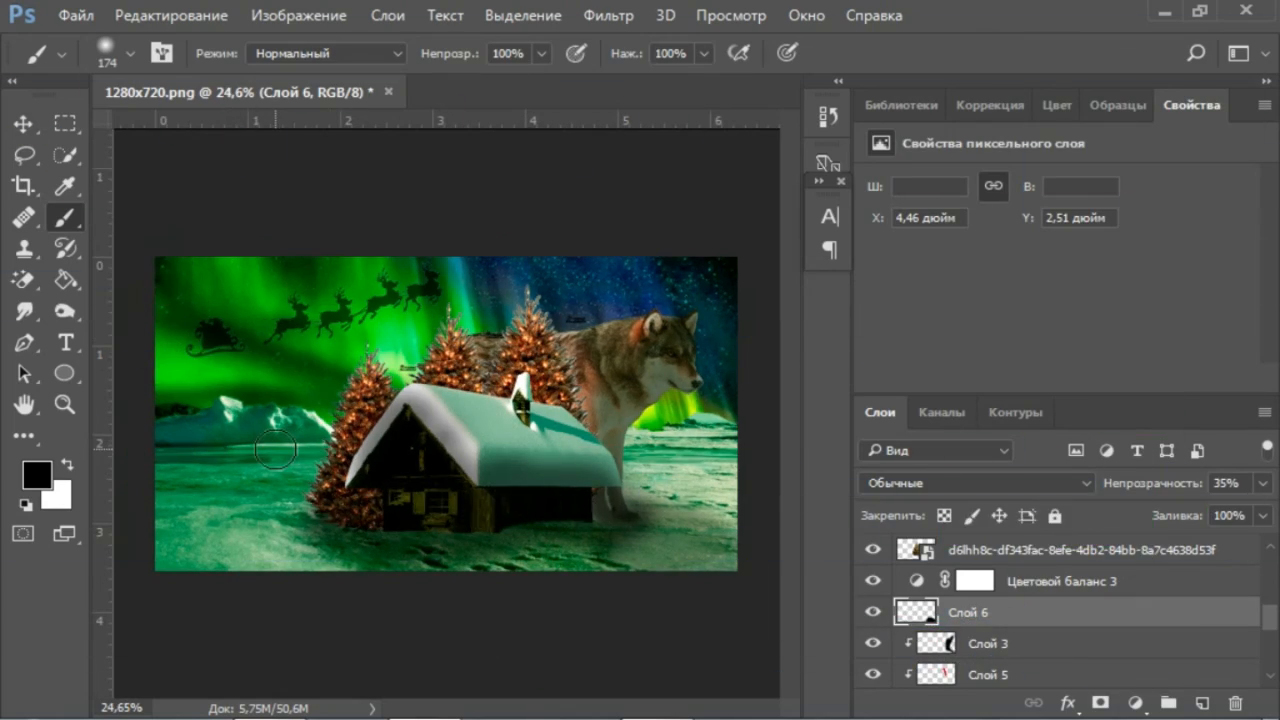